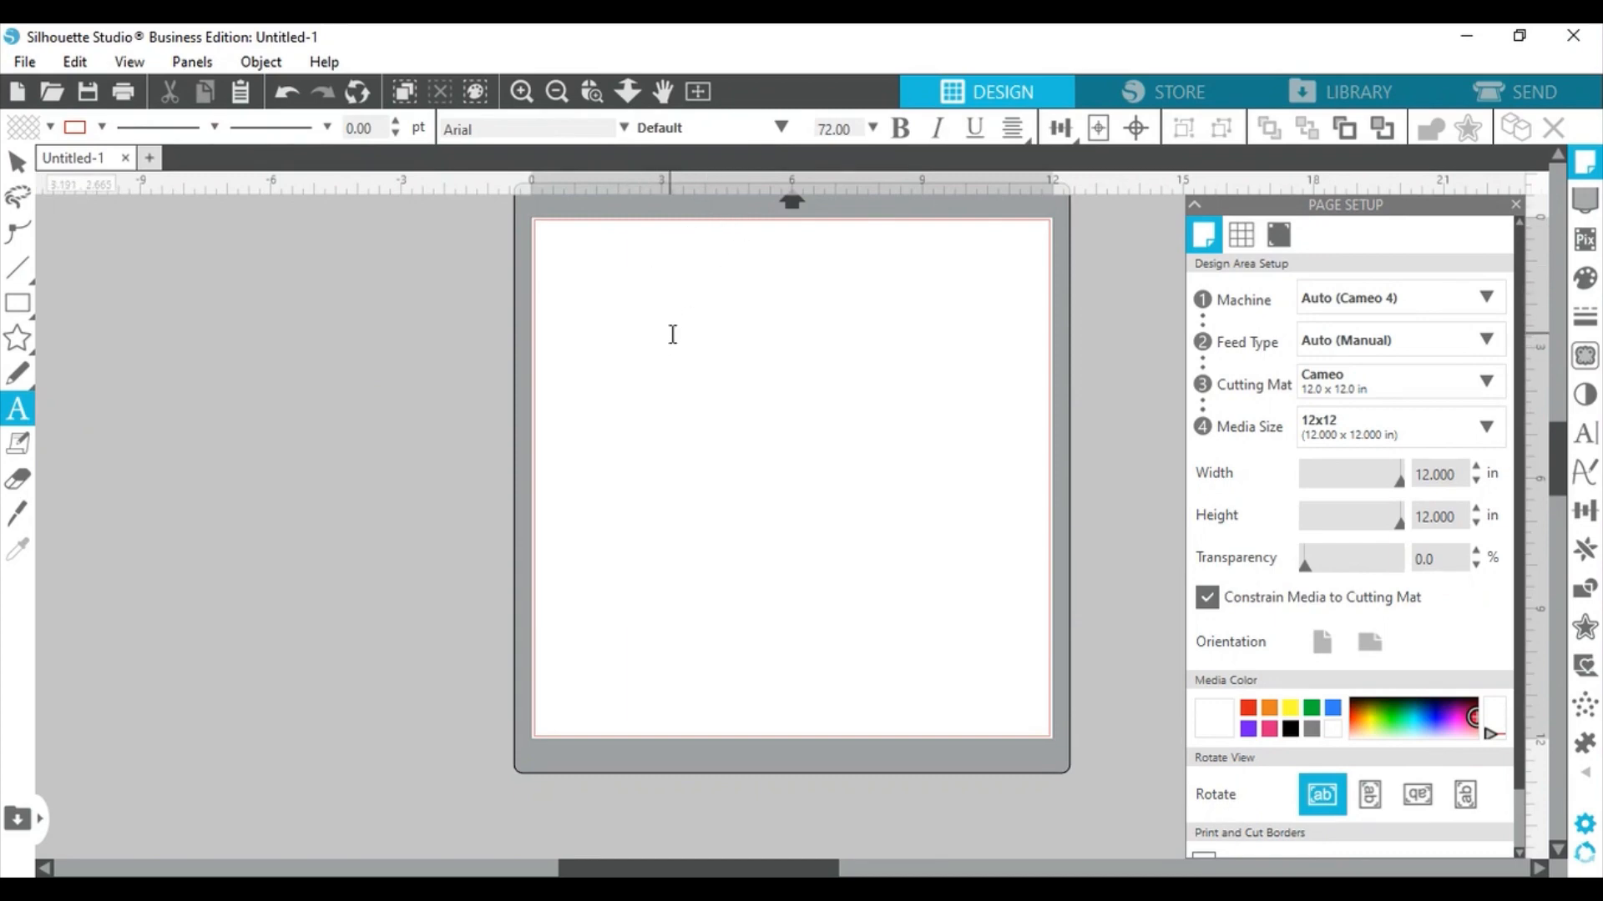
Step: Add the text "MAMA" in the upper part of the page and set its font to Sports World
left_click(670, 313)
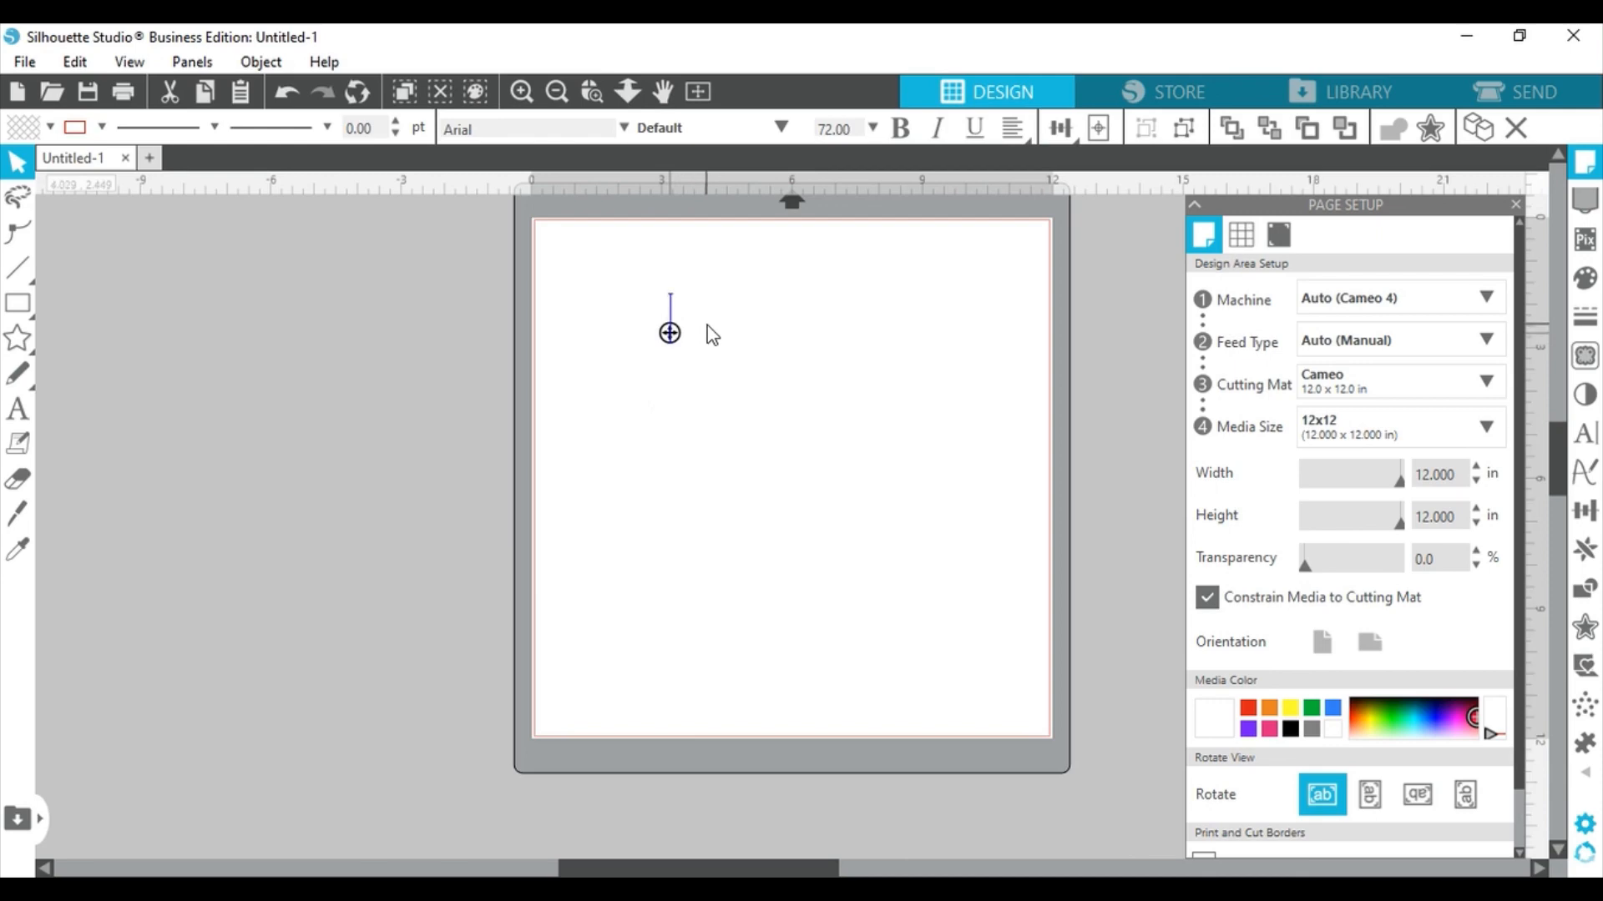
type("MAMA")
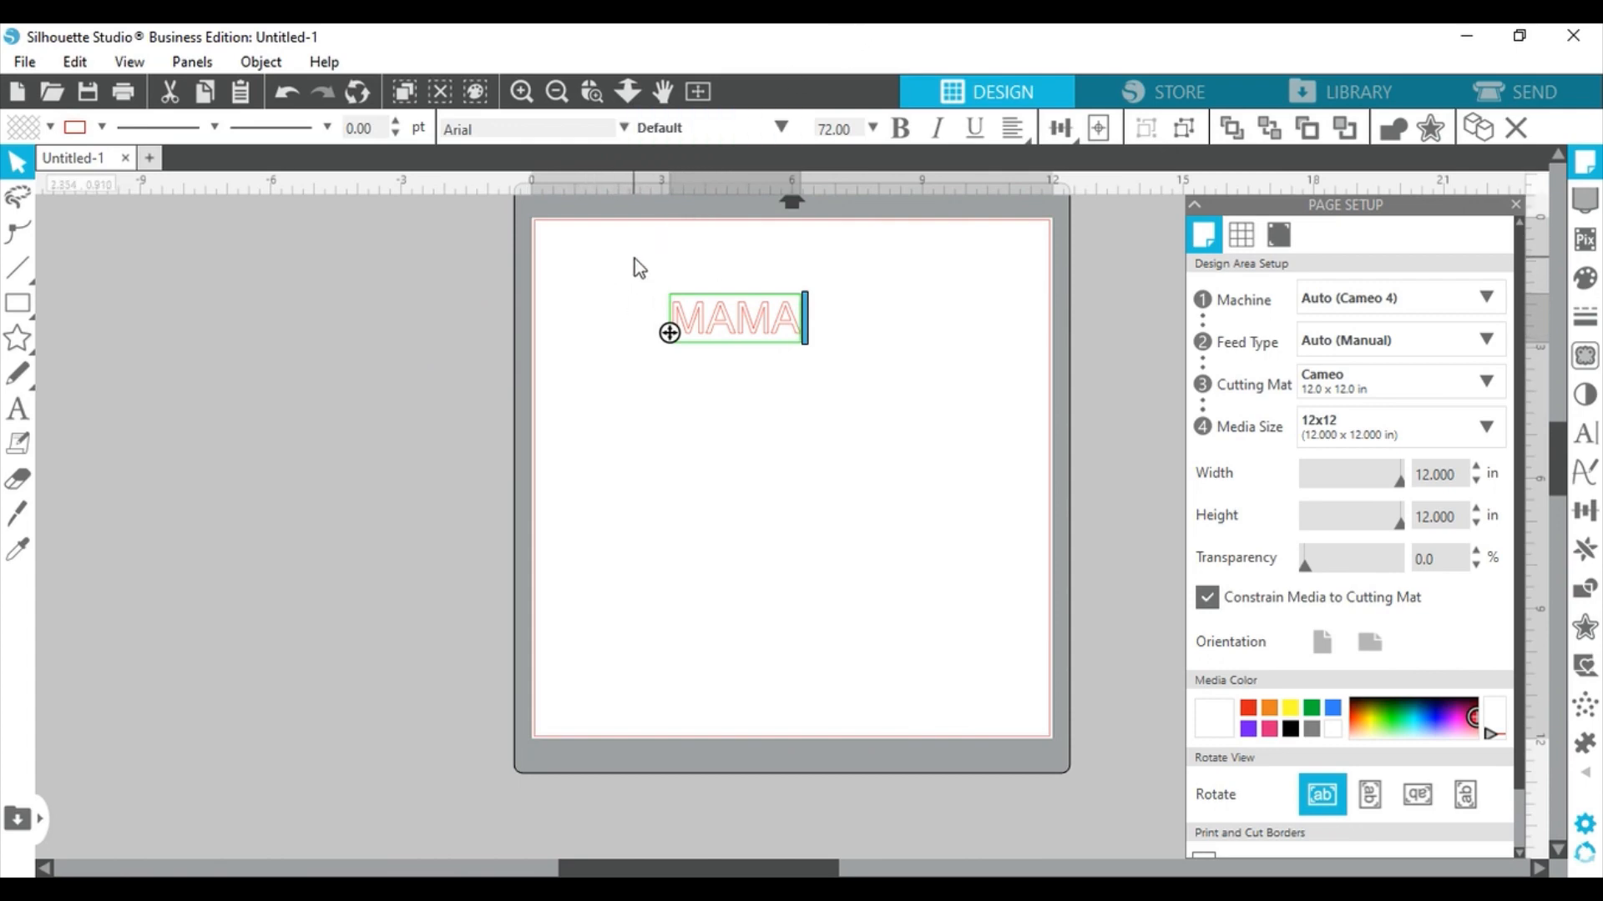
left_click(833, 354)
left_click_drag(634, 257, 868, 436)
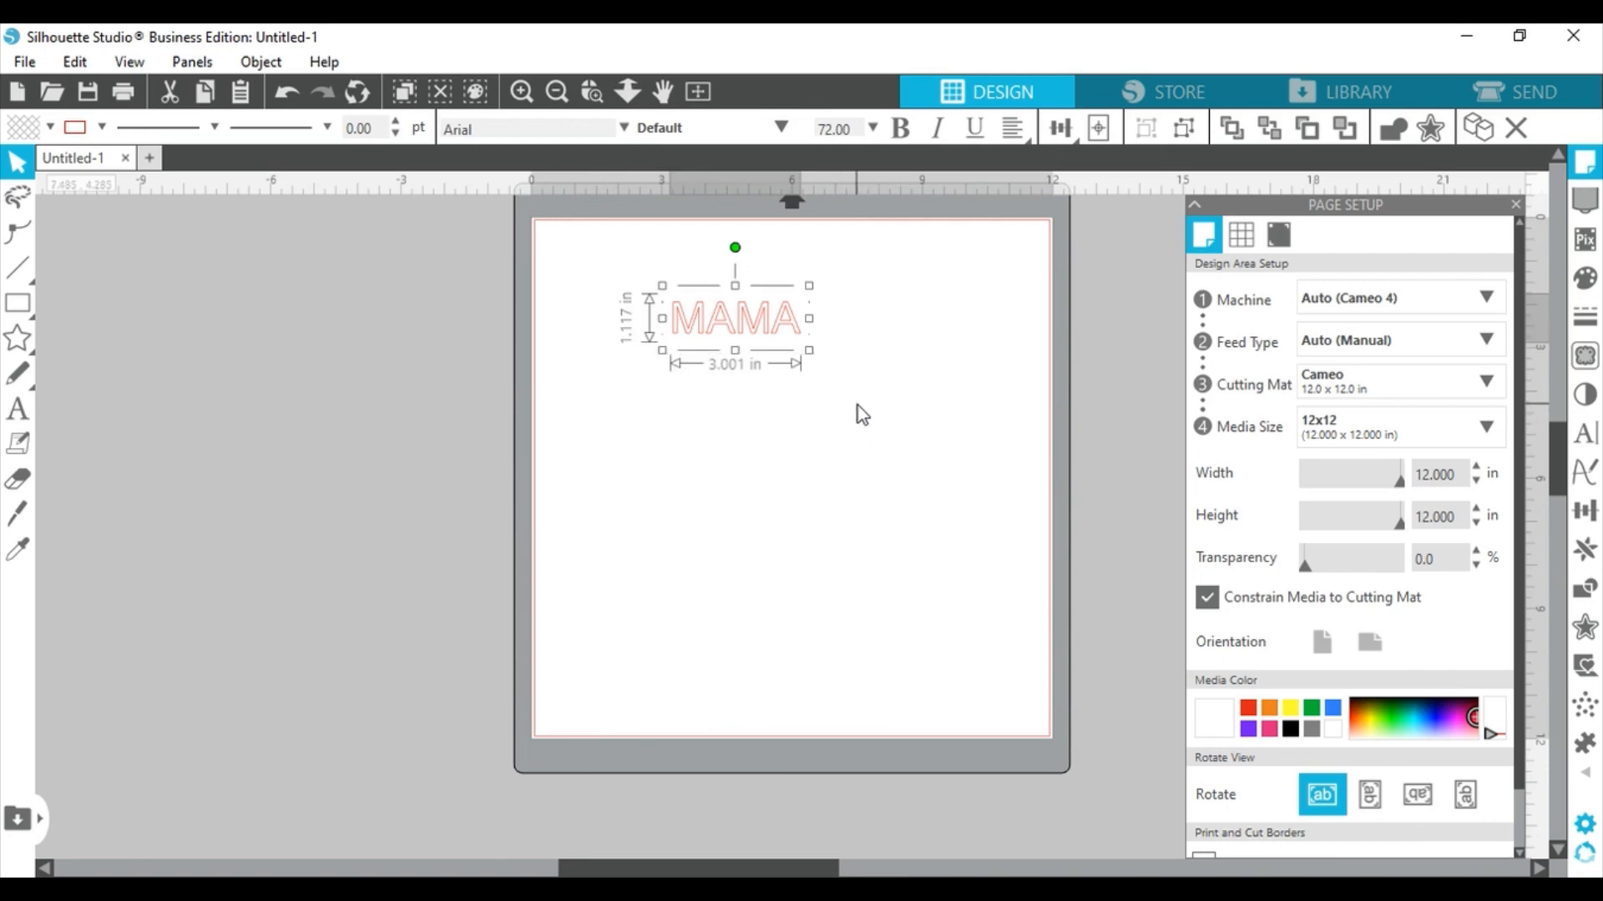
left_click(1587, 450)
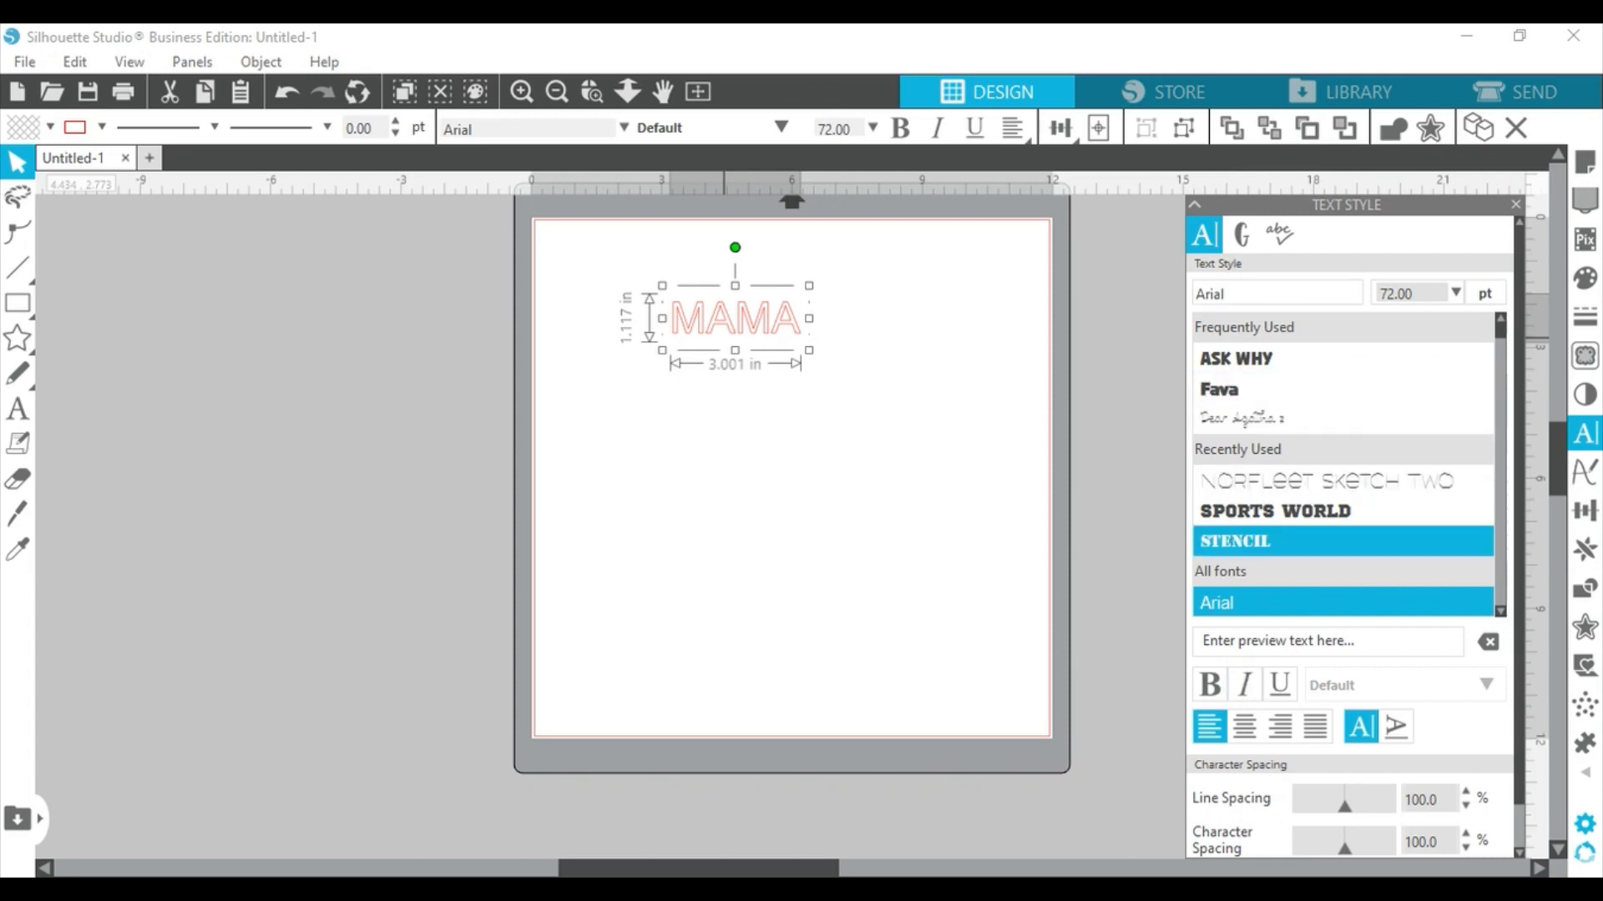
left_click(1275, 510)
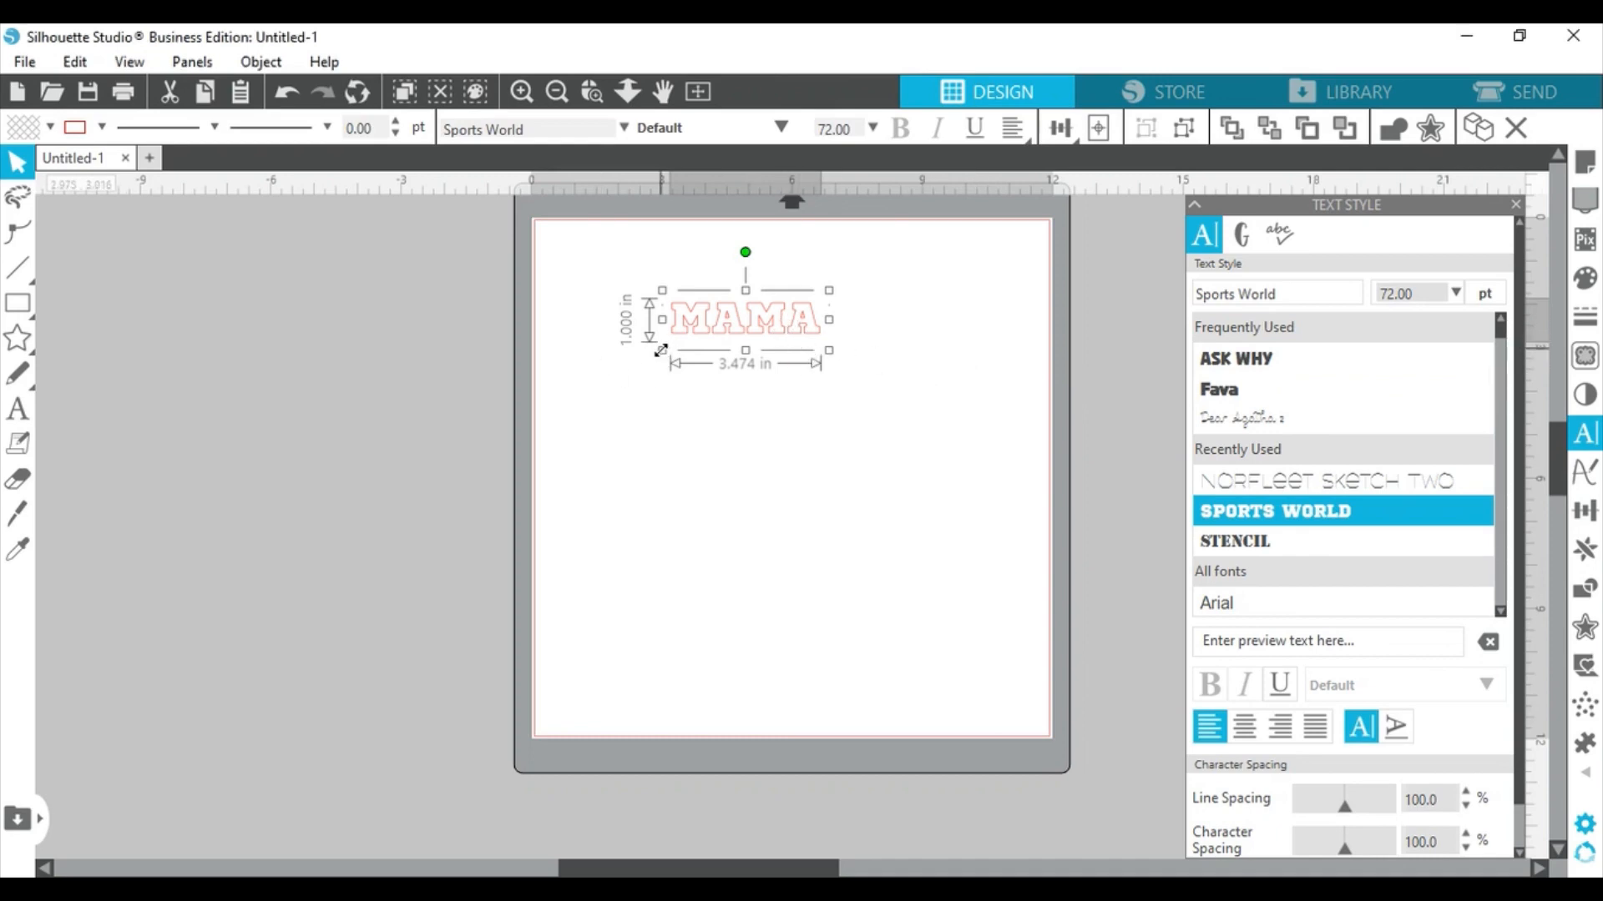
Step: Enlarge the MAMA text to about 11.1 in wide and place it across the upper half of the page
left_click_drag(661, 349, 476, 403)
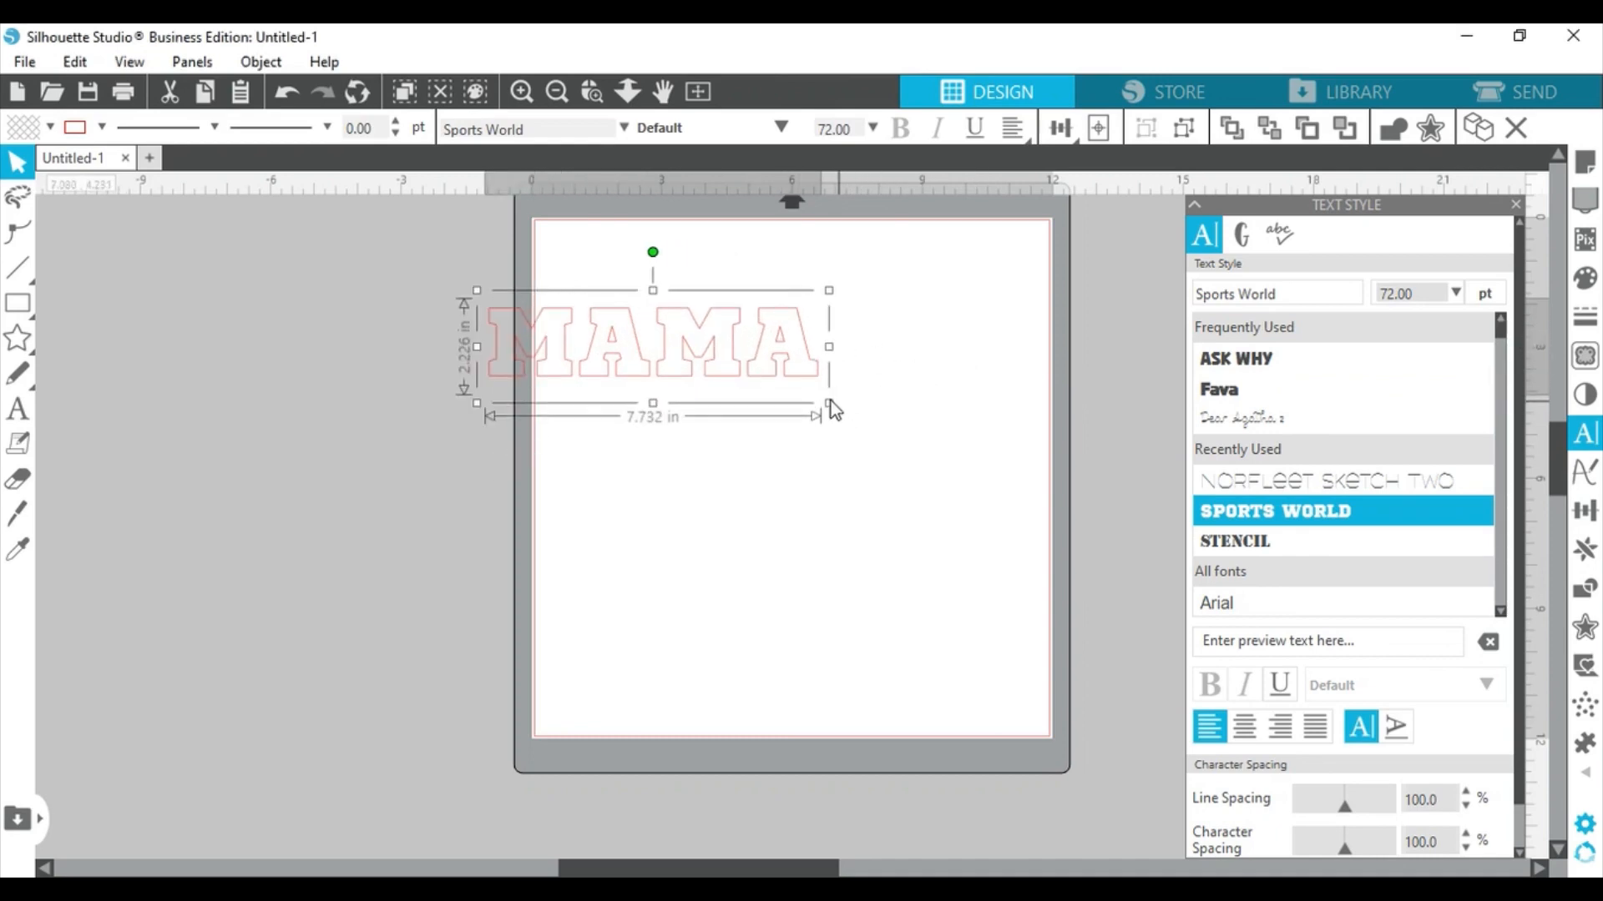
left_click_drag(832, 405, 985, 450)
left_click_drag(678, 373, 742, 390)
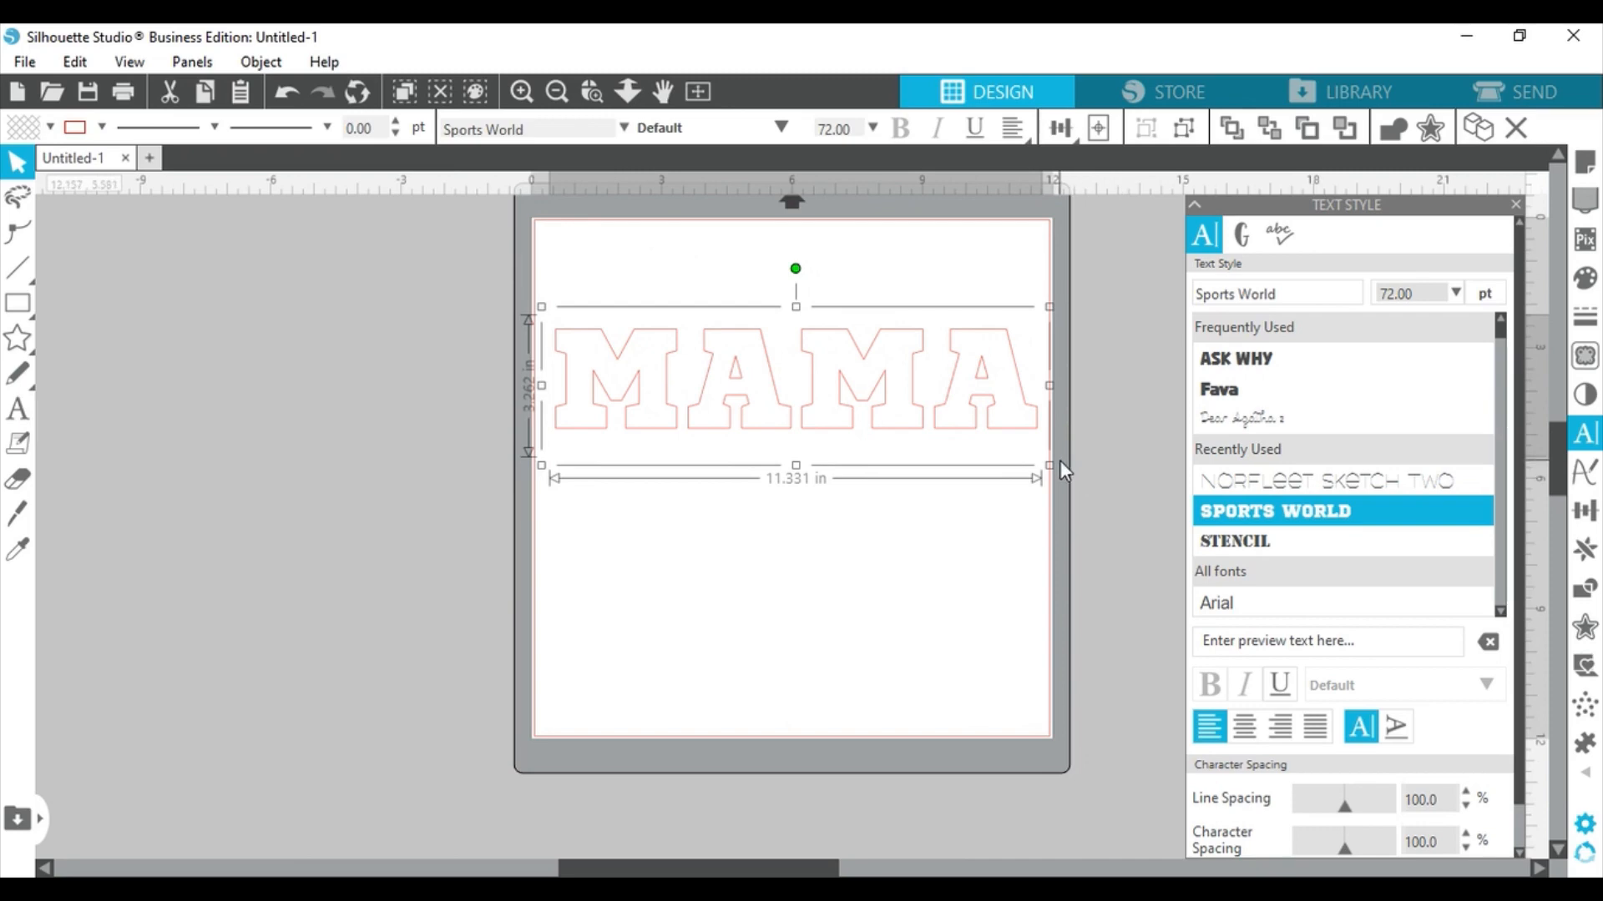
left_click_drag(1047, 469, 1039, 462)
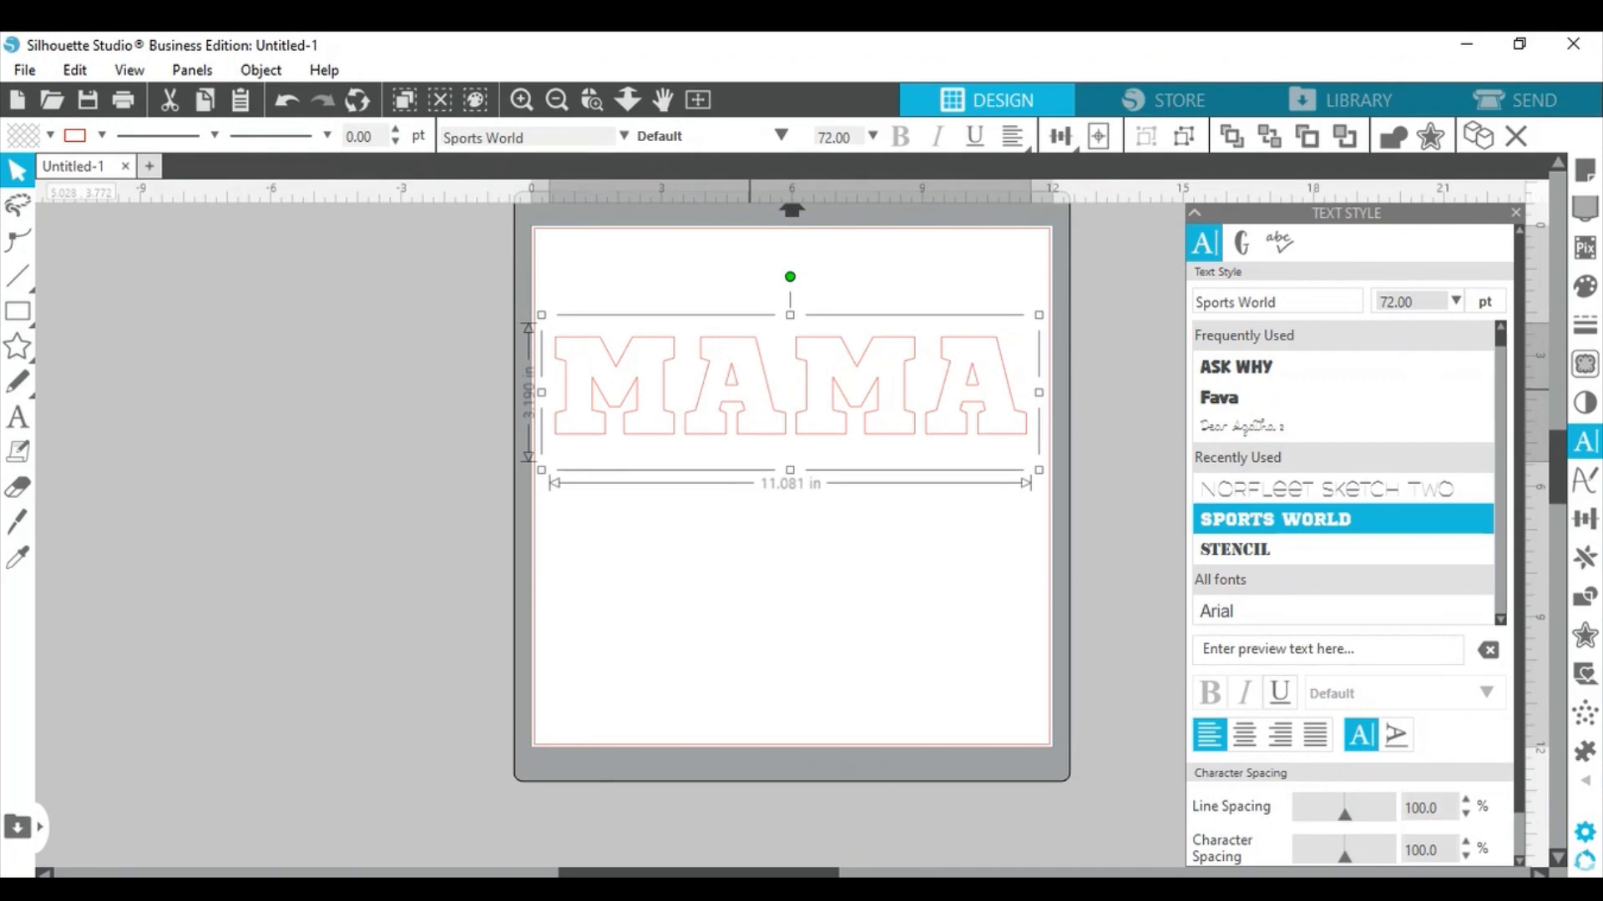
Step: Convert the MAMA text to outline shapes and stretch it to about 11.1 in wide by 3.5 in high
right_click(750, 391)
left_click(869, 644)
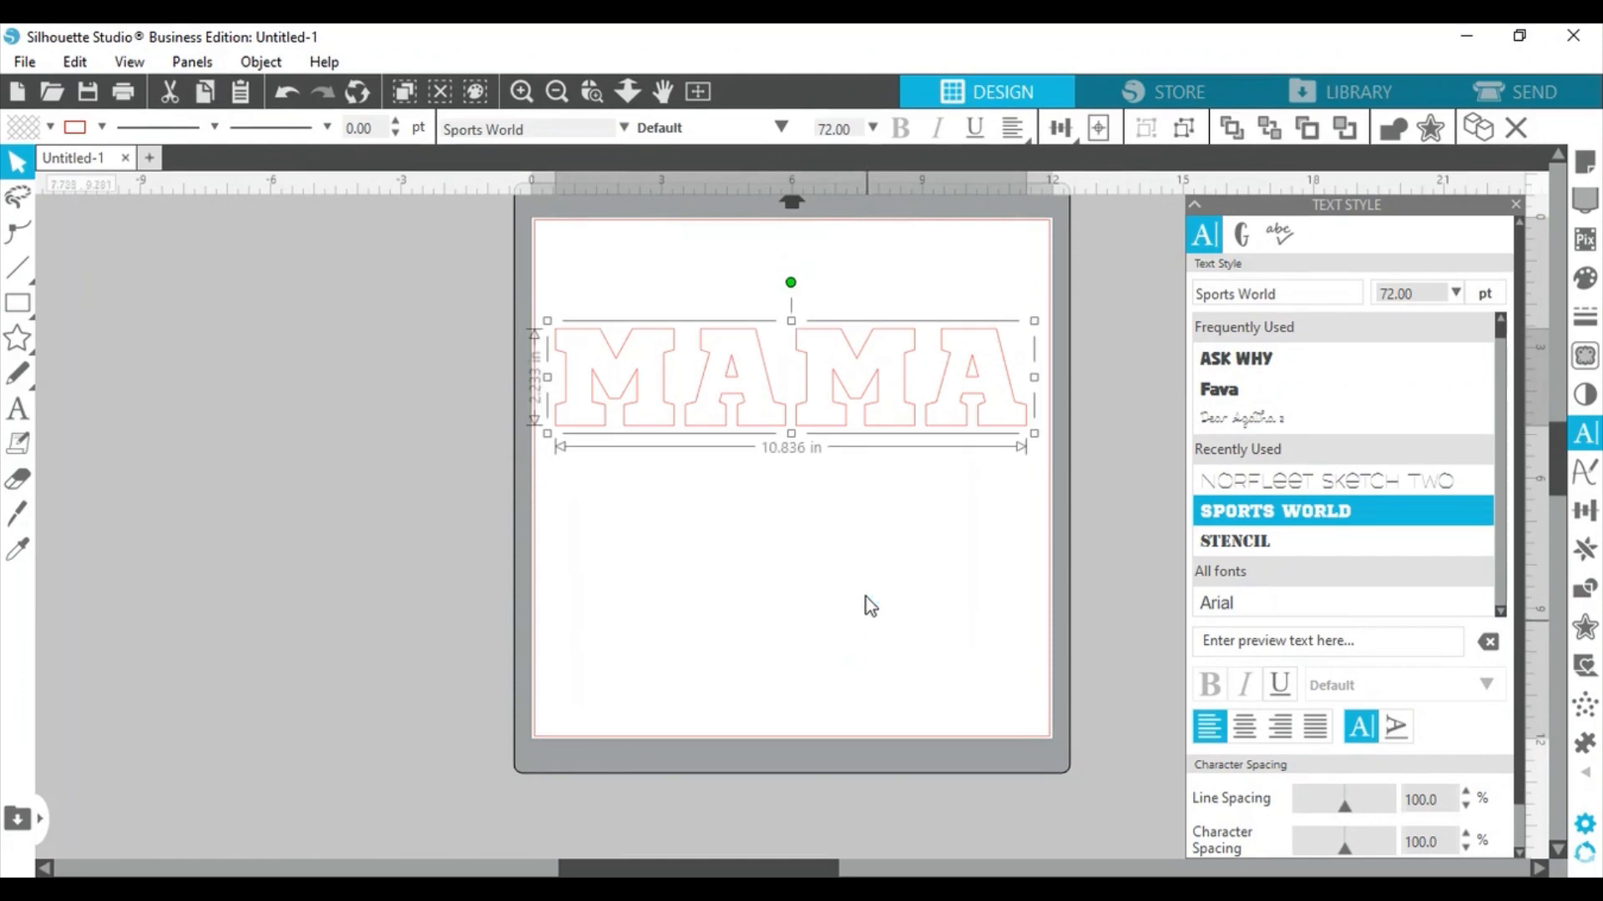
left_click_drag(808, 386, 809, 376)
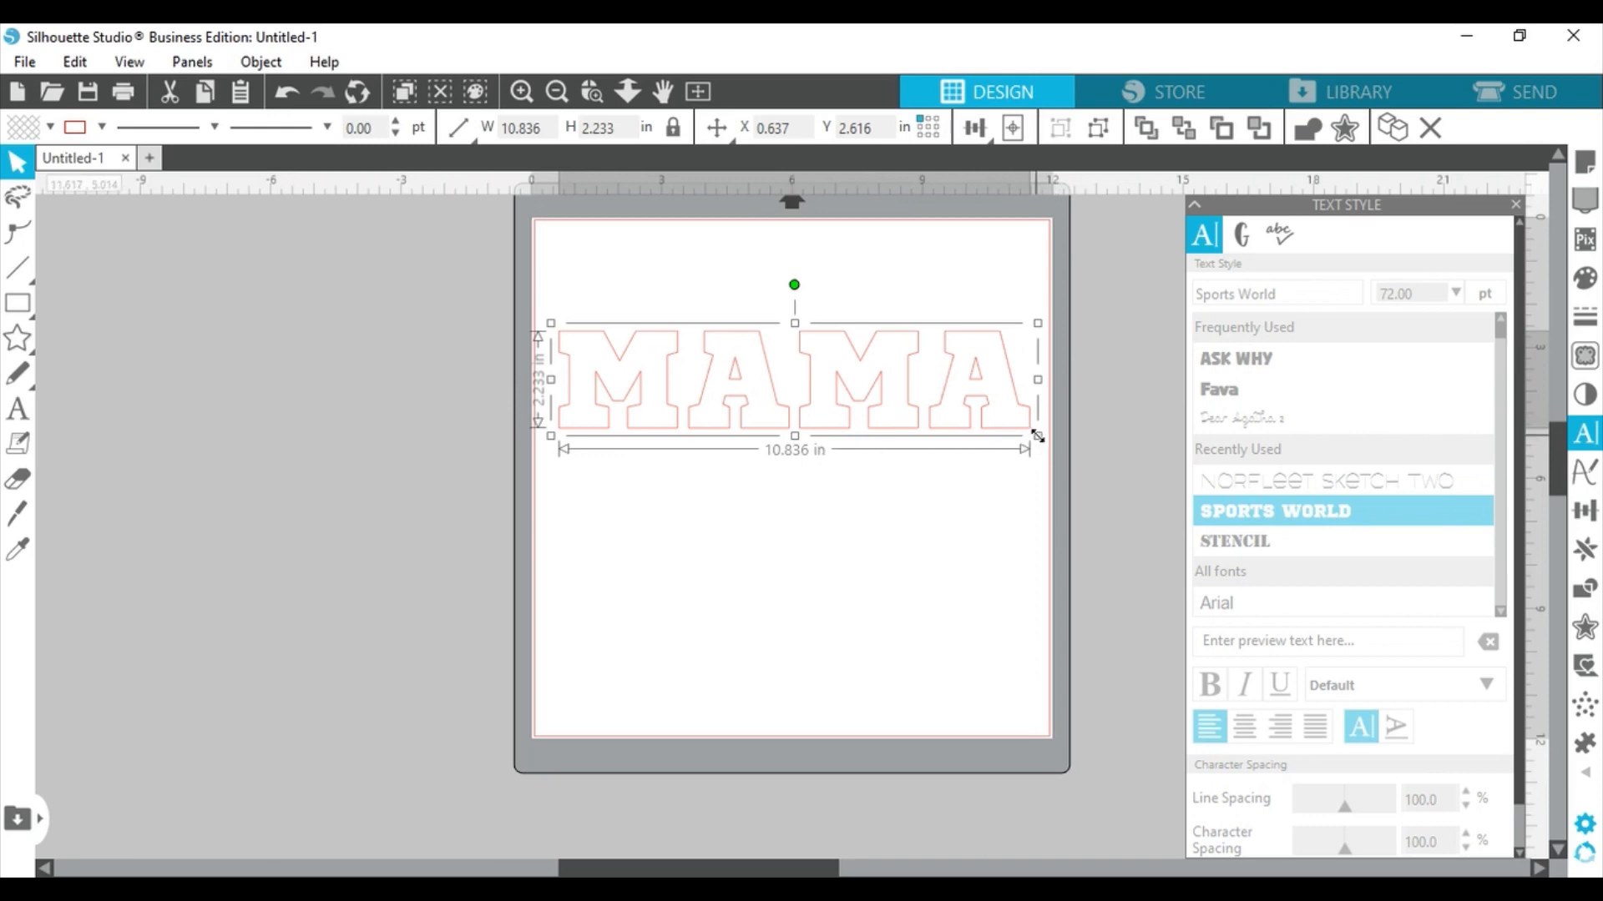
left_click_drag(1038, 436, 1046, 442)
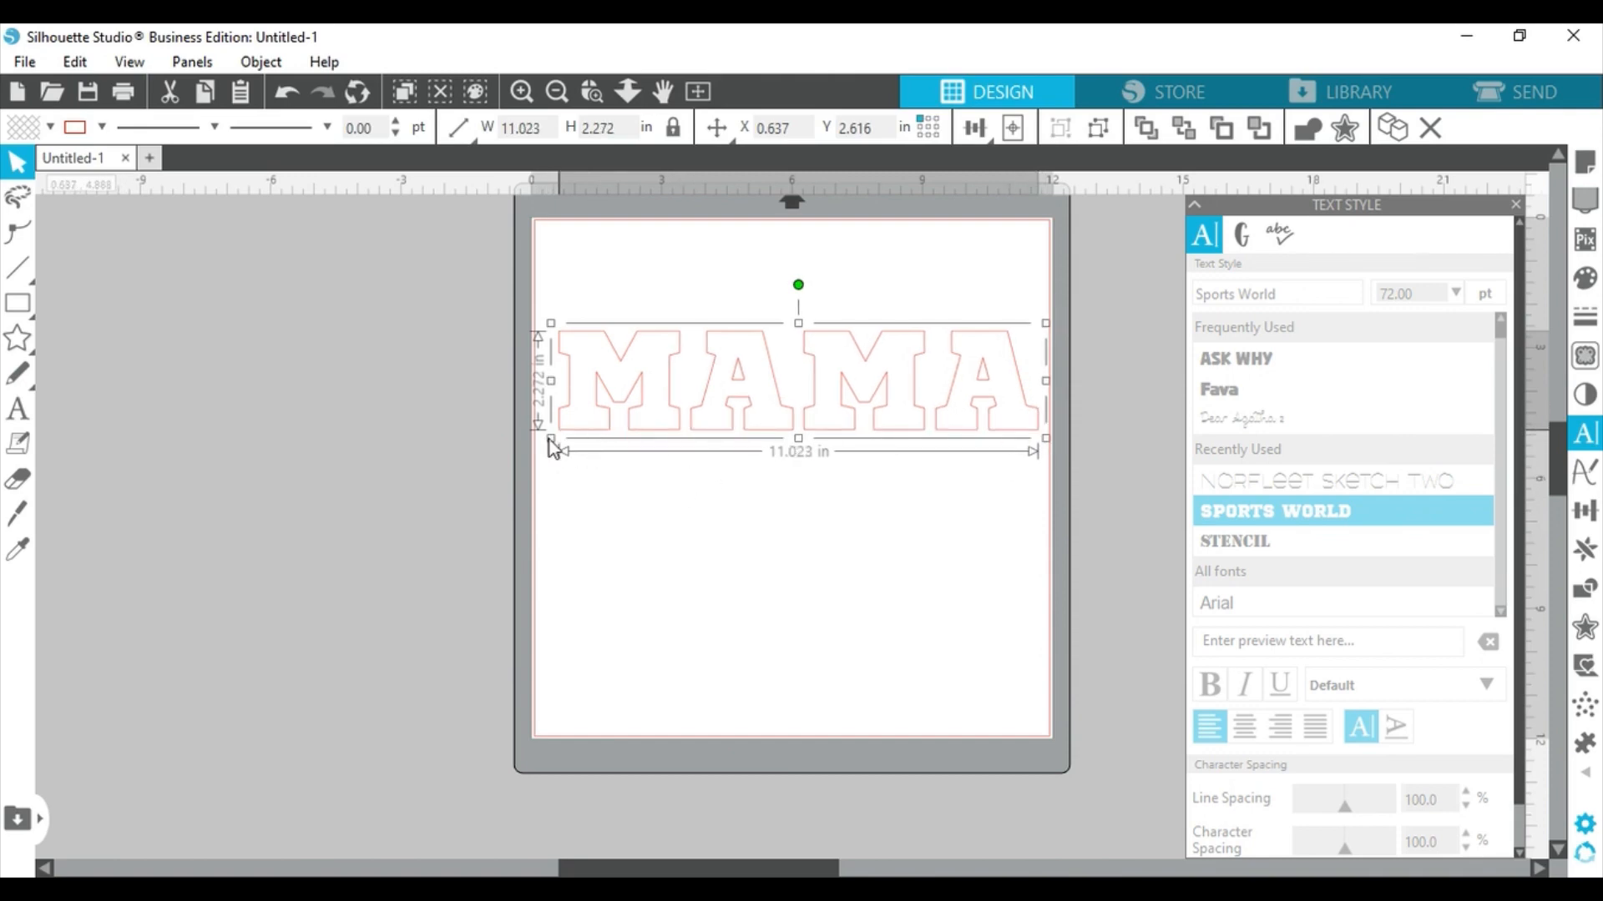
left_click_drag(549, 441, 547, 444)
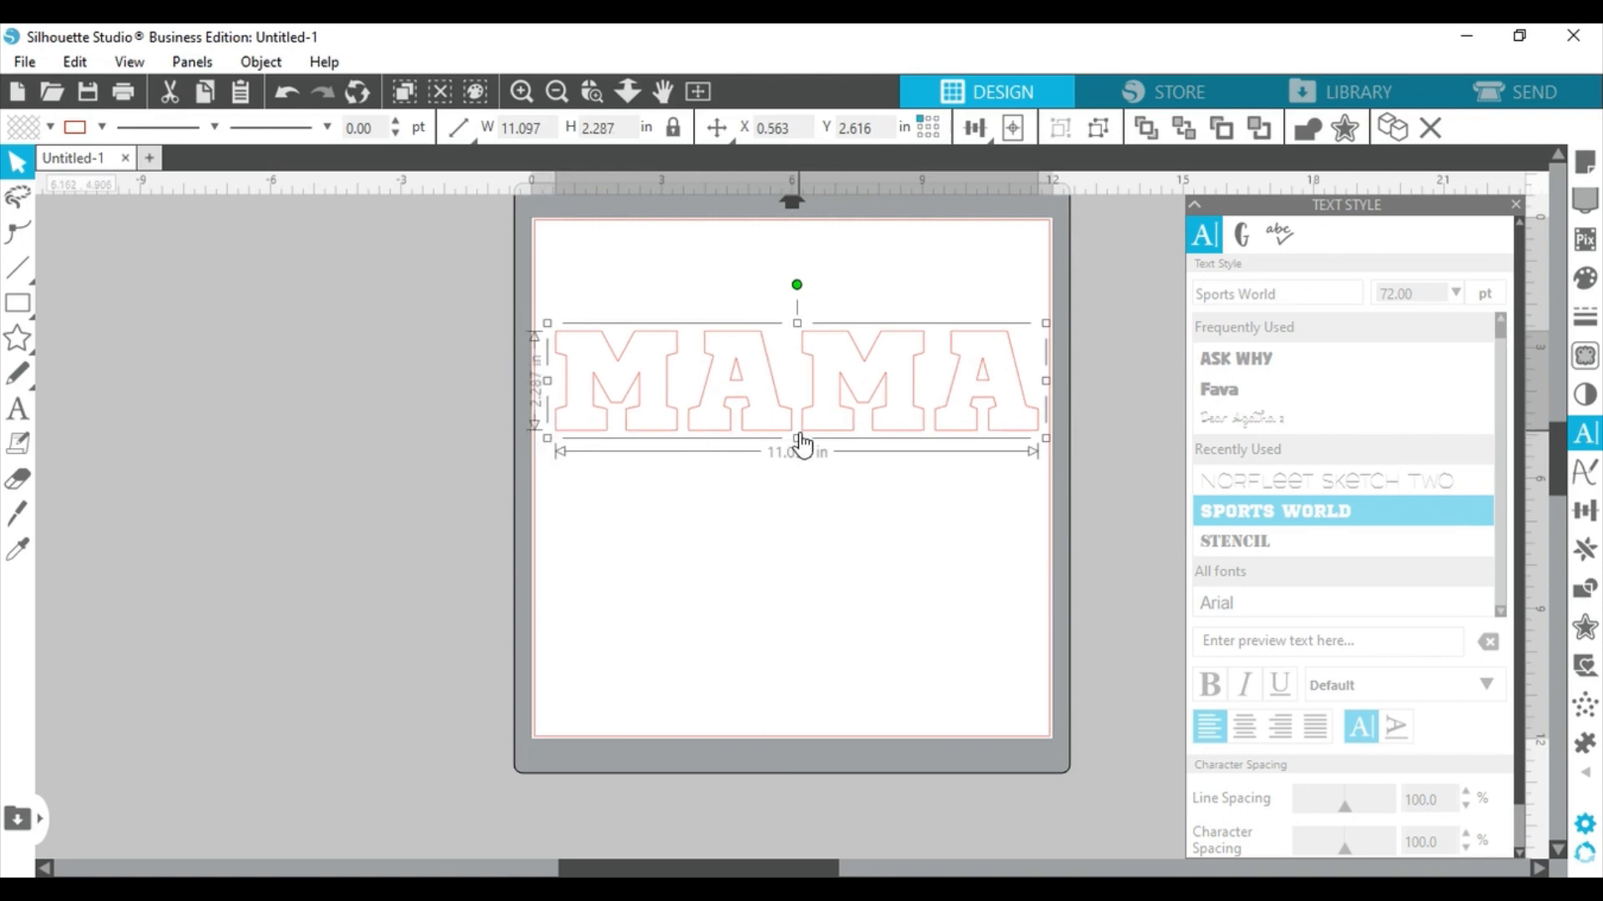
left_click_drag(798, 442, 792, 503)
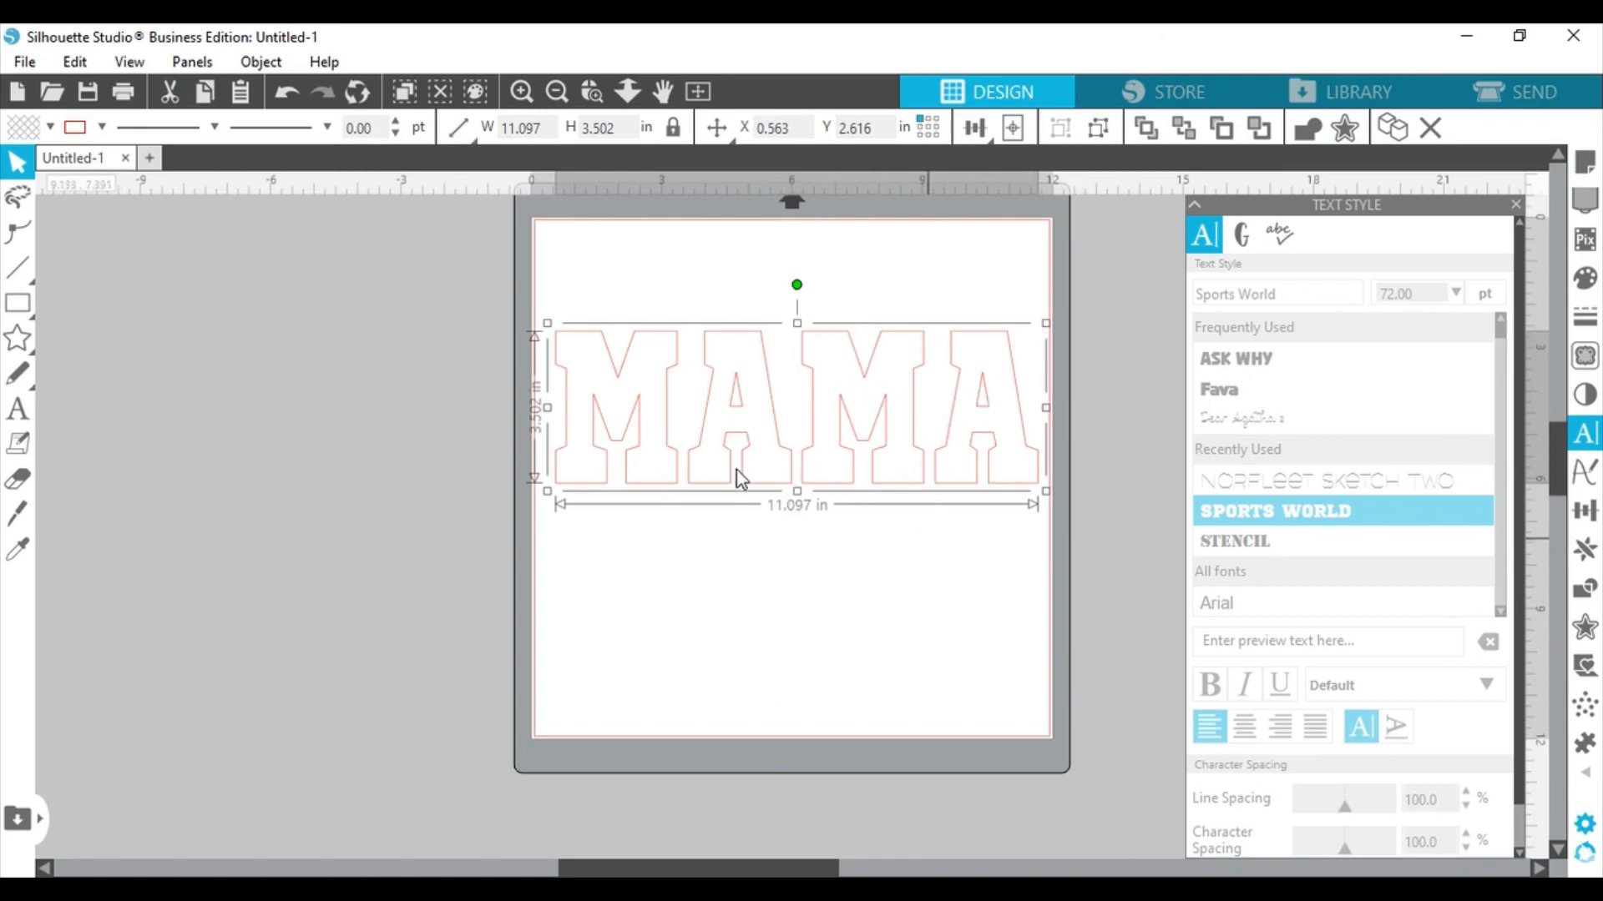
left_click(644, 571)
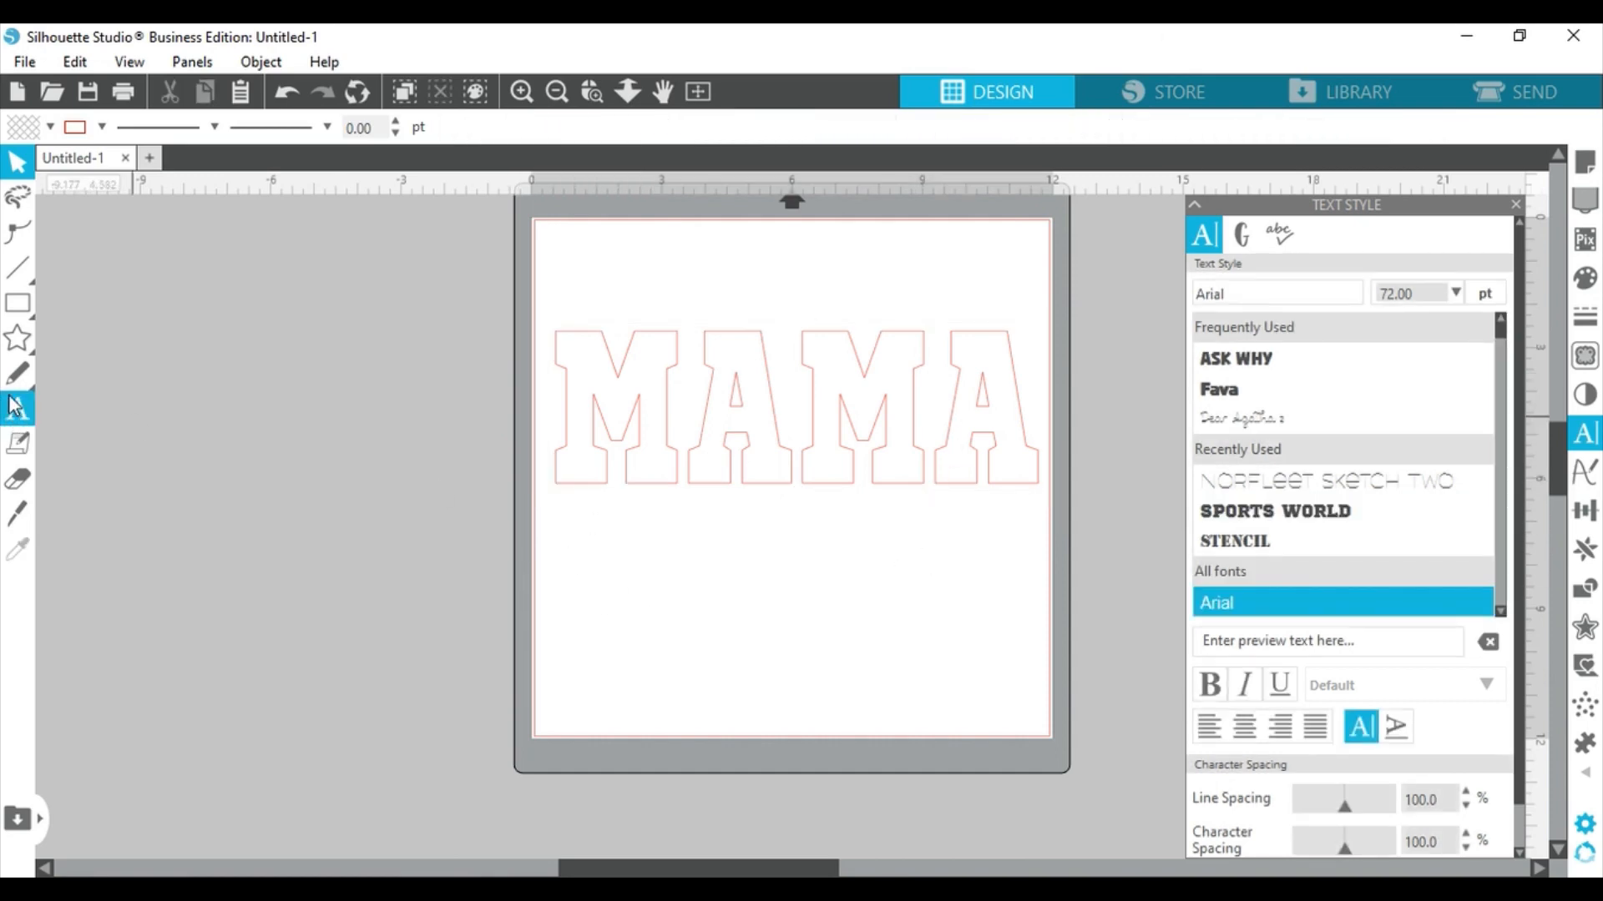
Step: Start a new text object just below the first M of MAMA
left_click(20, 422)
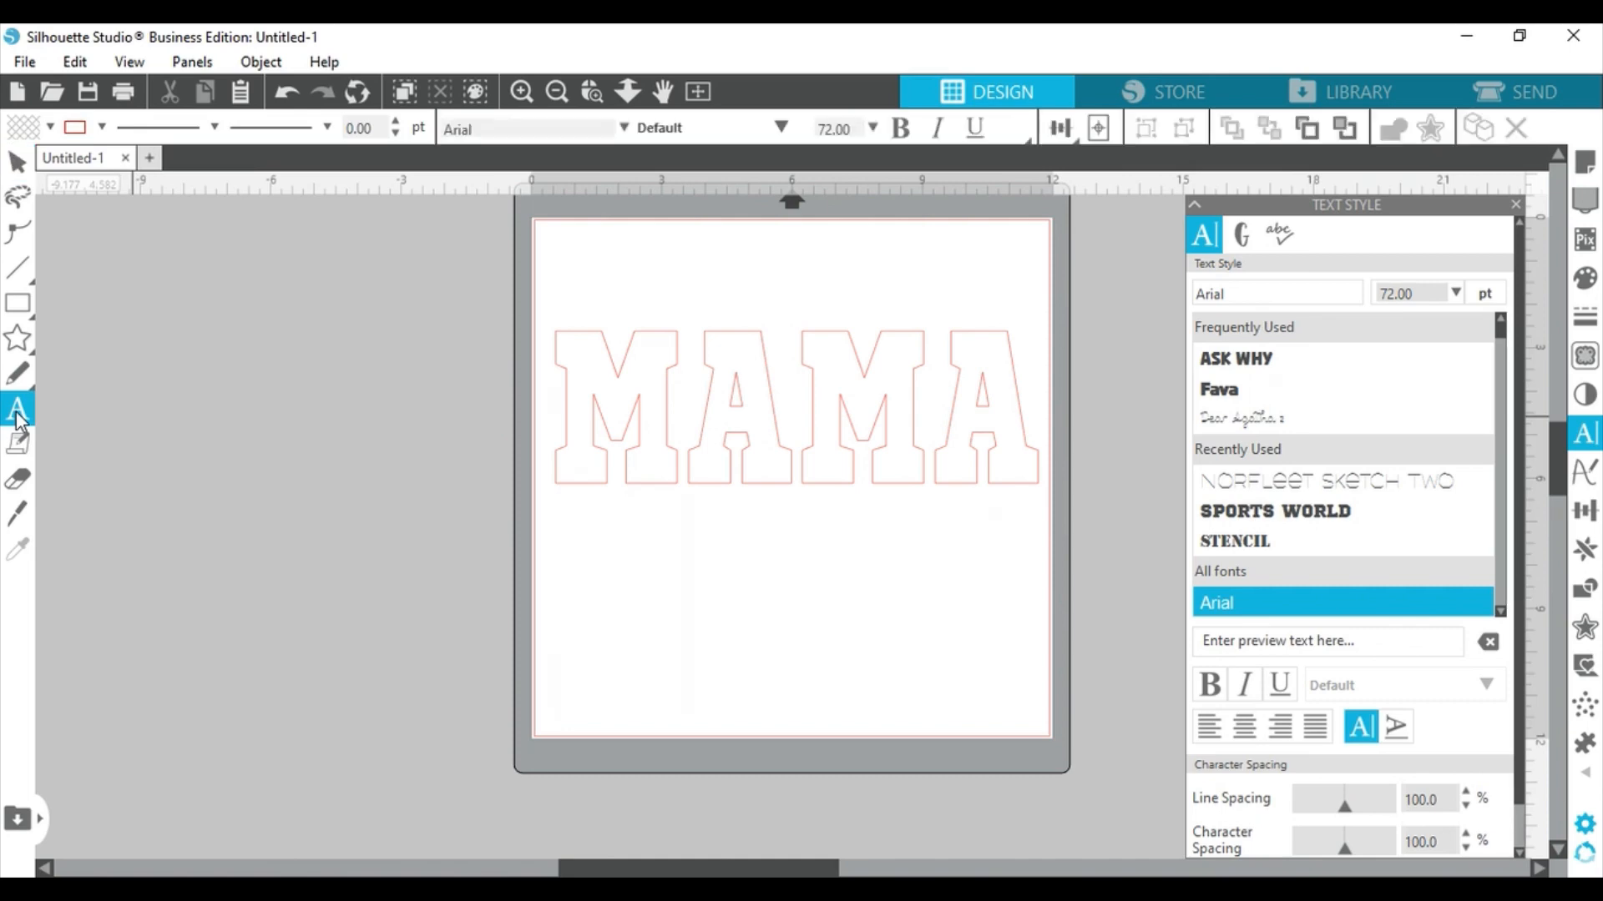
left_click(585, 527)
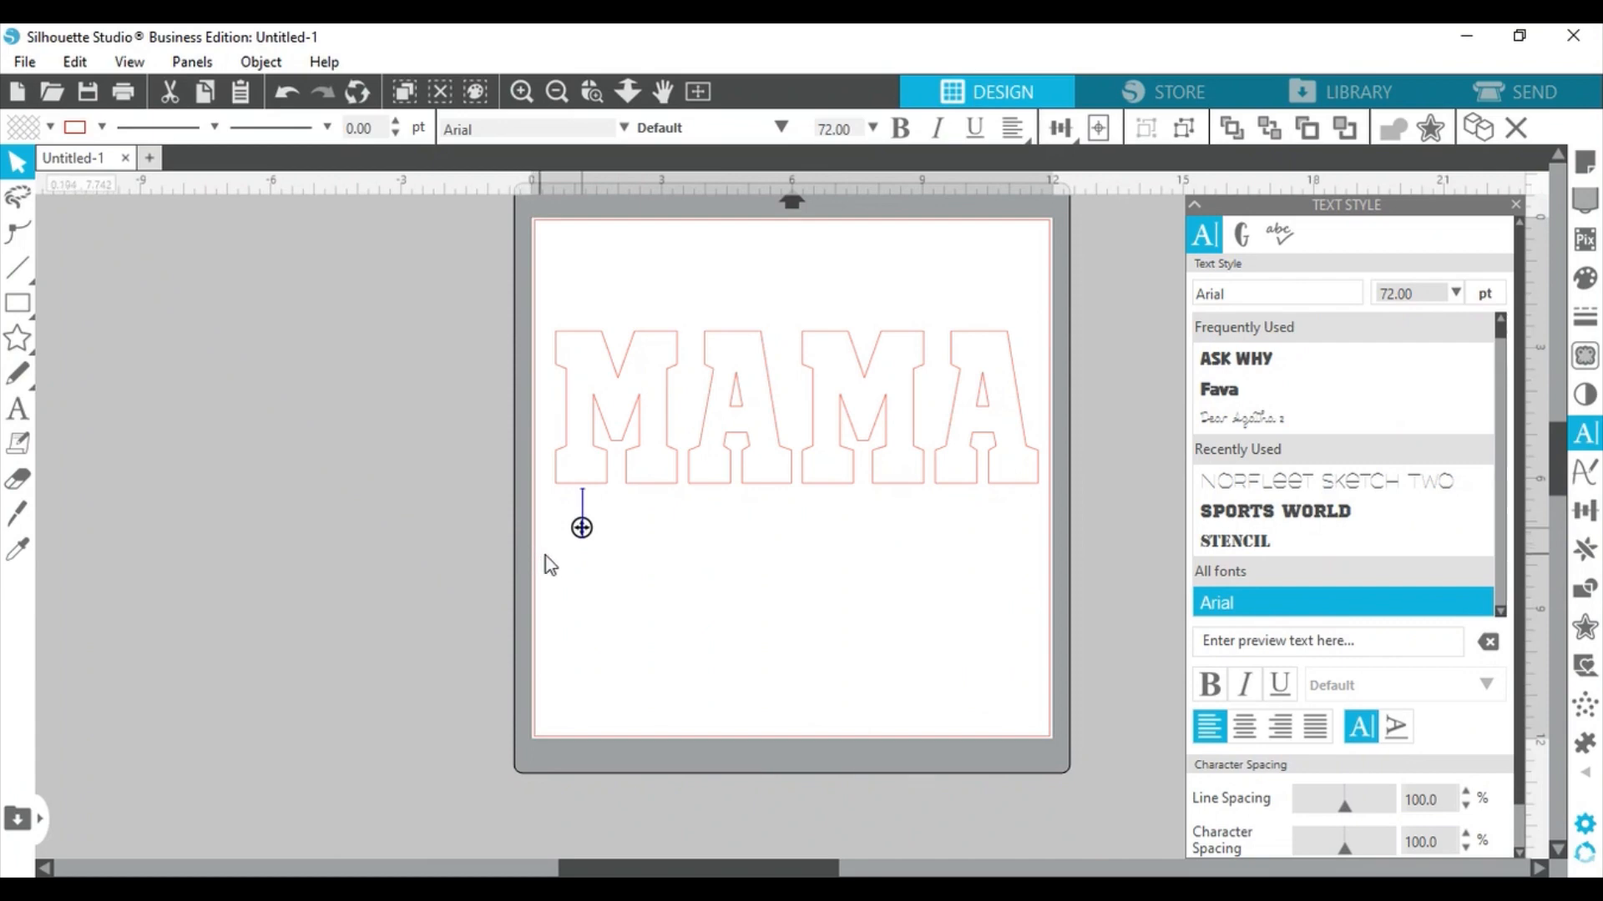
type("e")
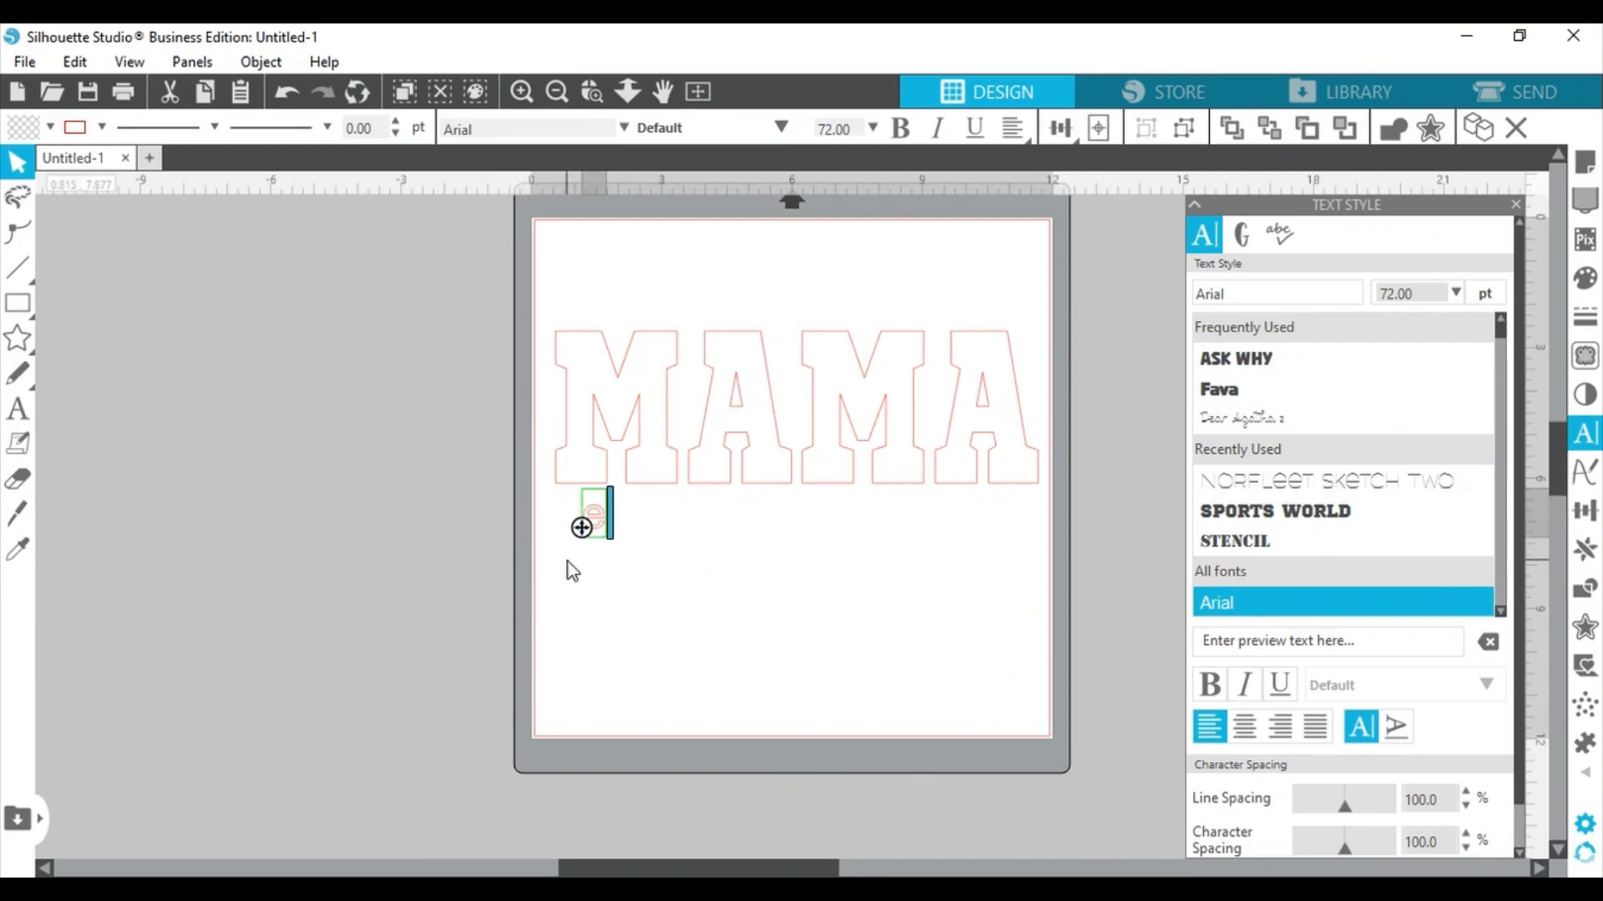
key("BackSpace")
type("ES")
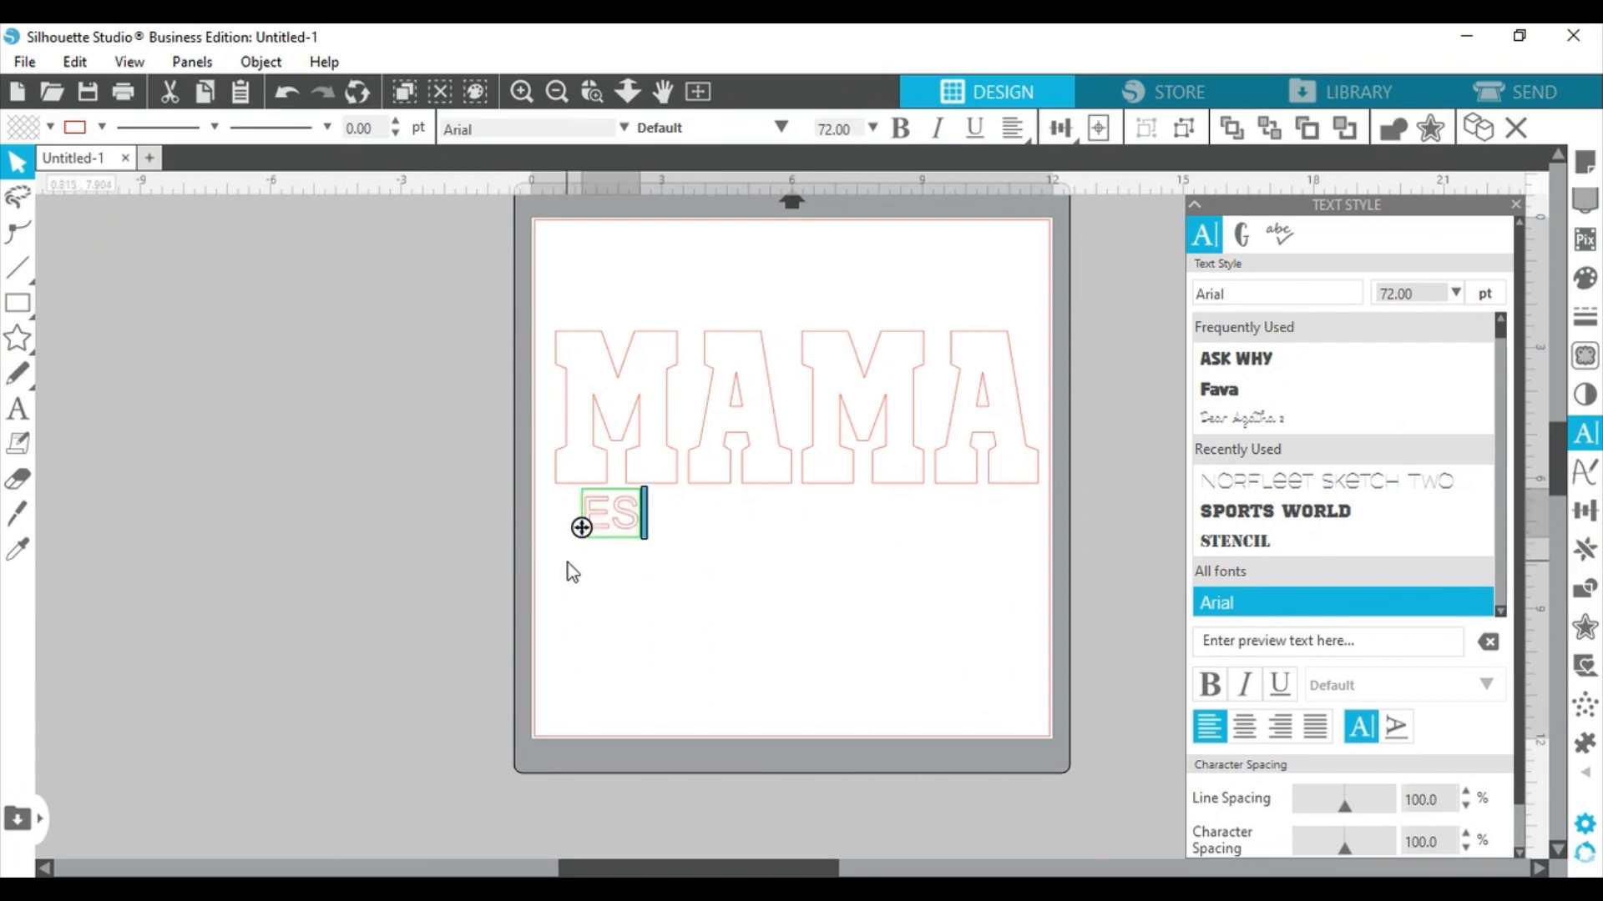
type("T")
key("BackSpace")
key("BackSpace")
key("BackSpace")
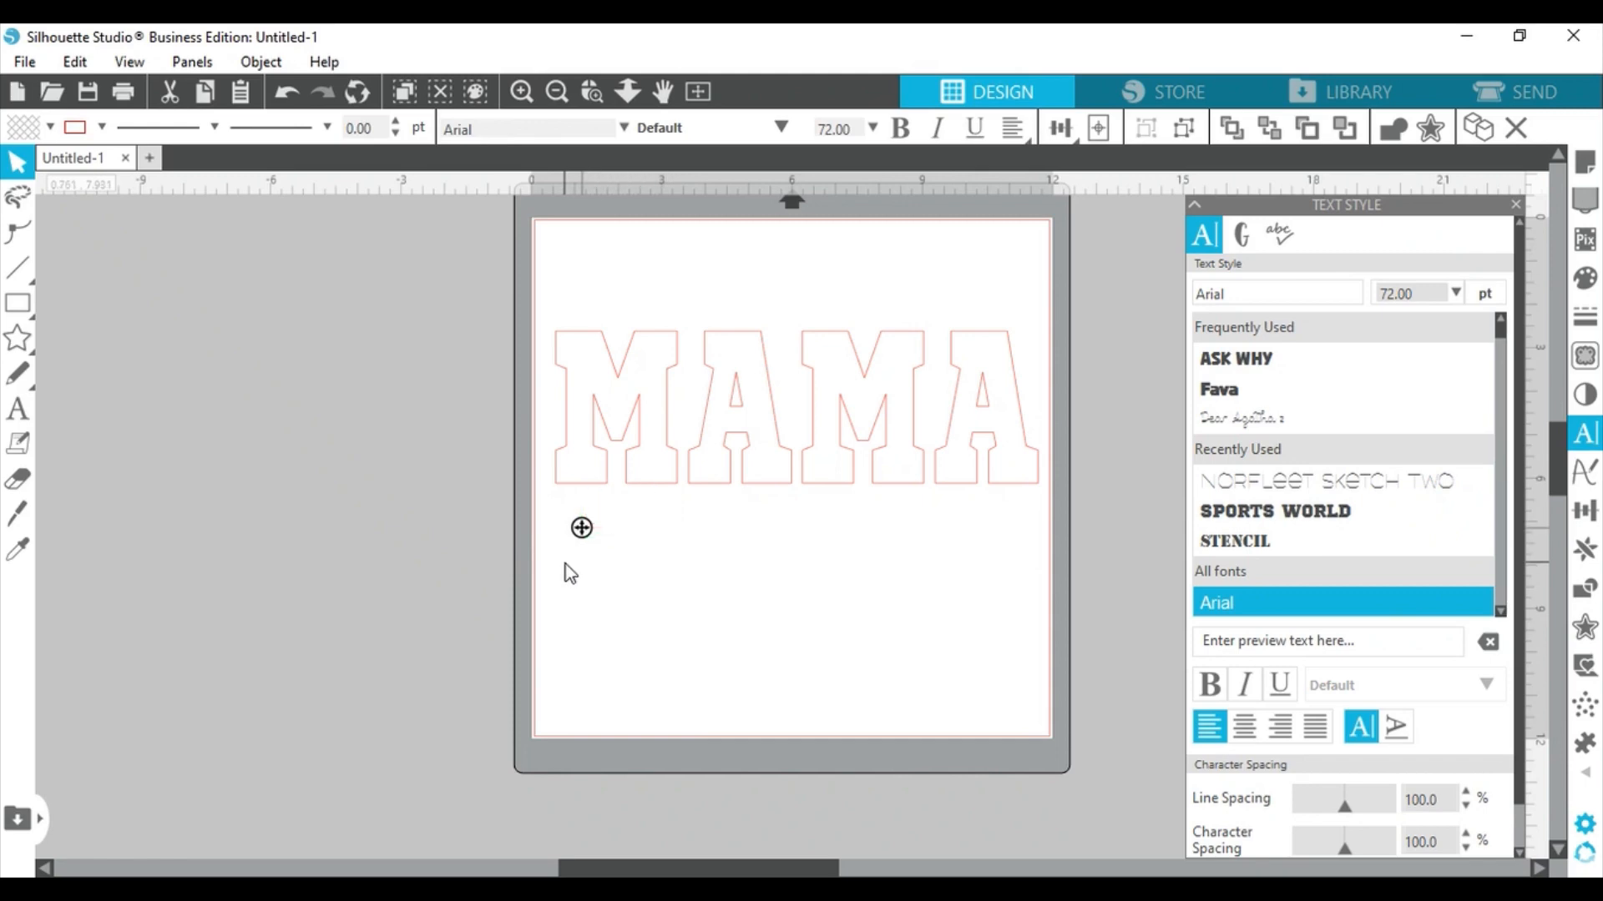
Step: Enter the text "est." and align it roughly with the left edge of MAMA, directly underneath
type("est")
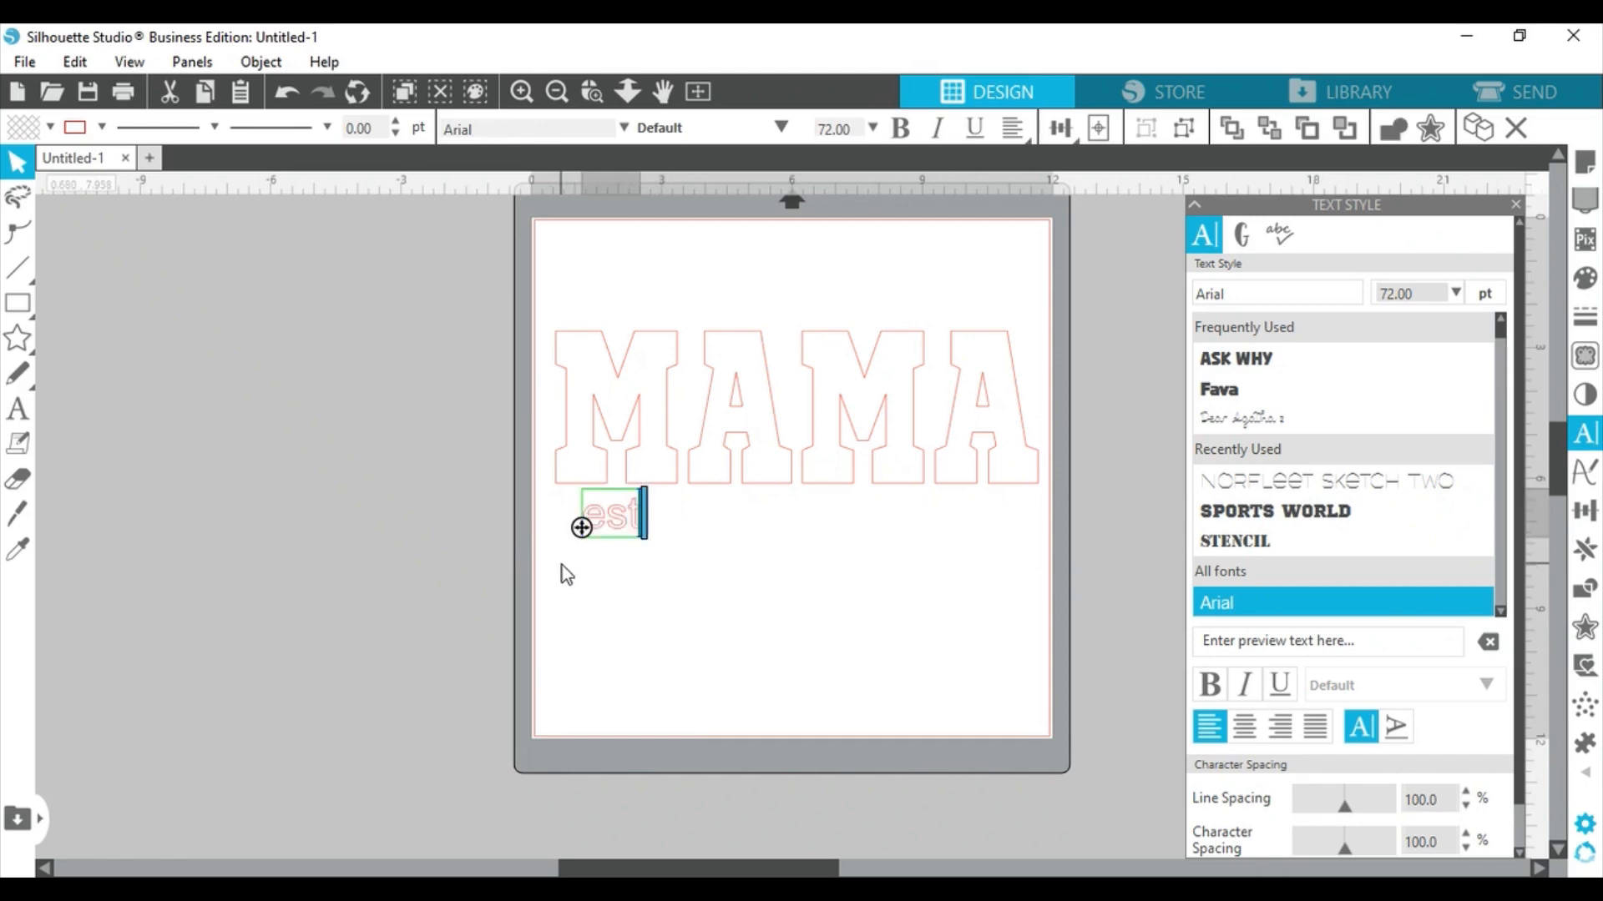
type(".")
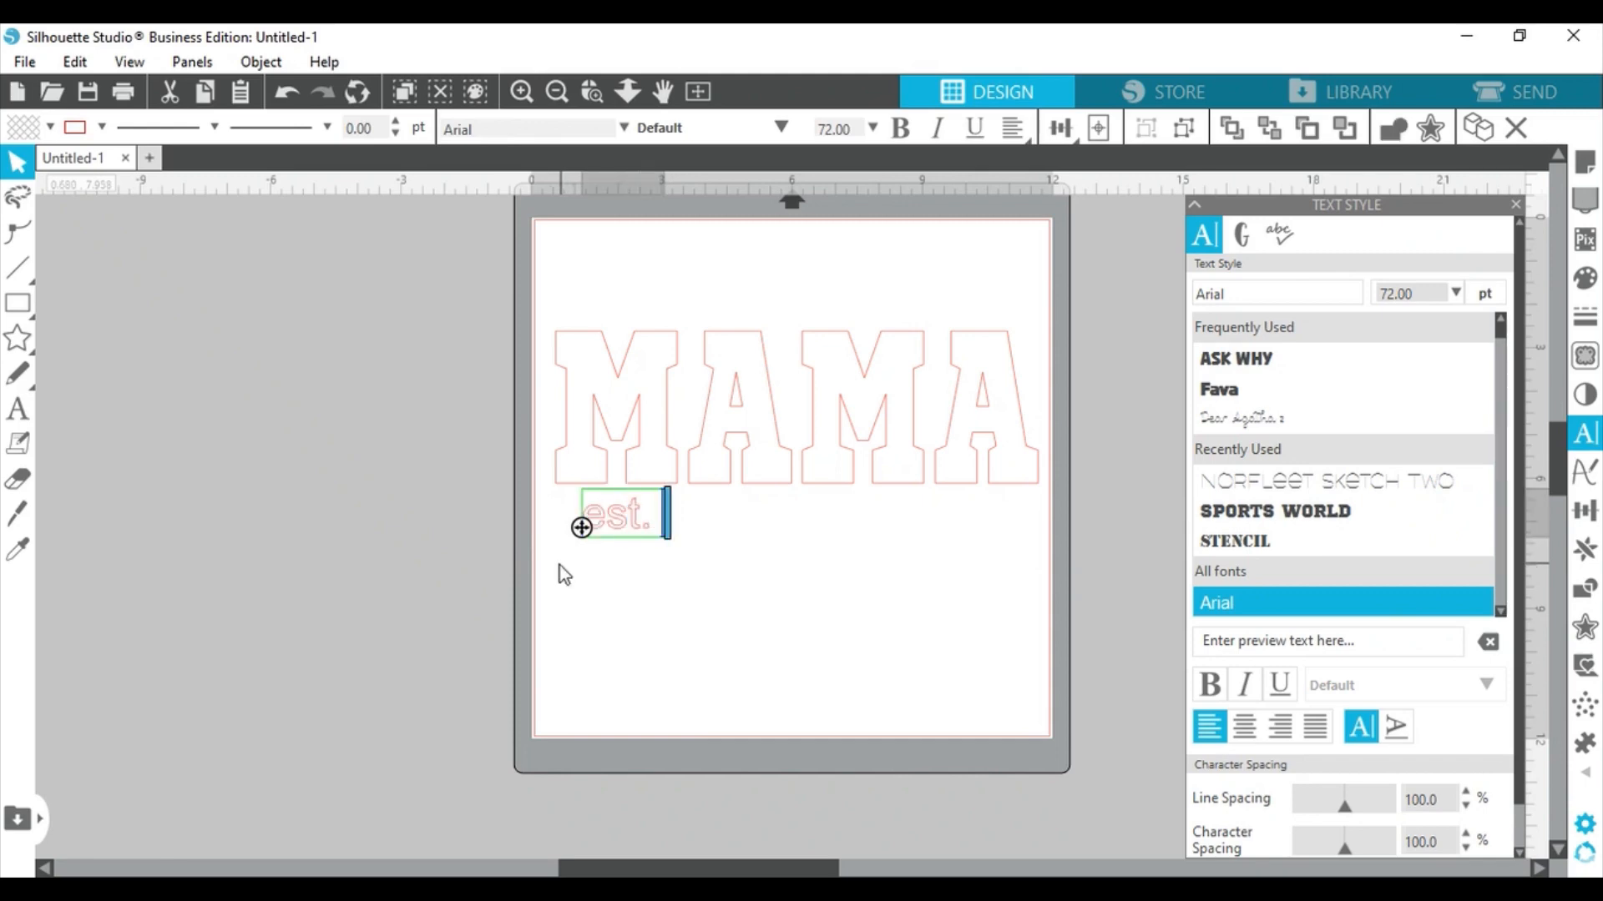
left_click(699, 575)
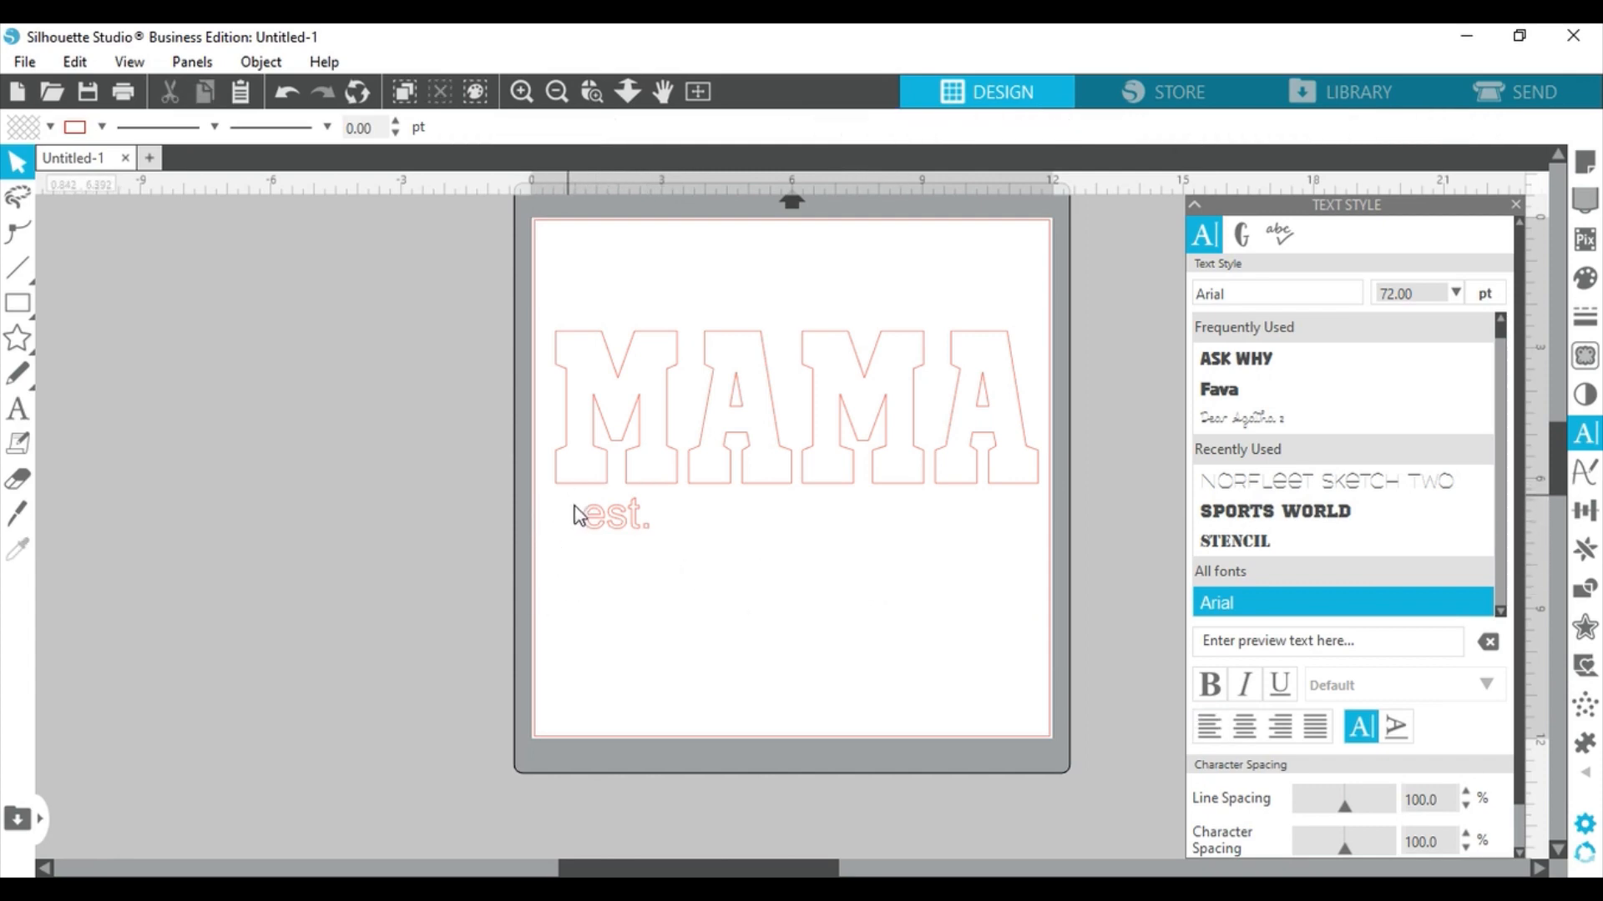
left_click(605, 519)
left_click_drag(626, 539, 603, 547)
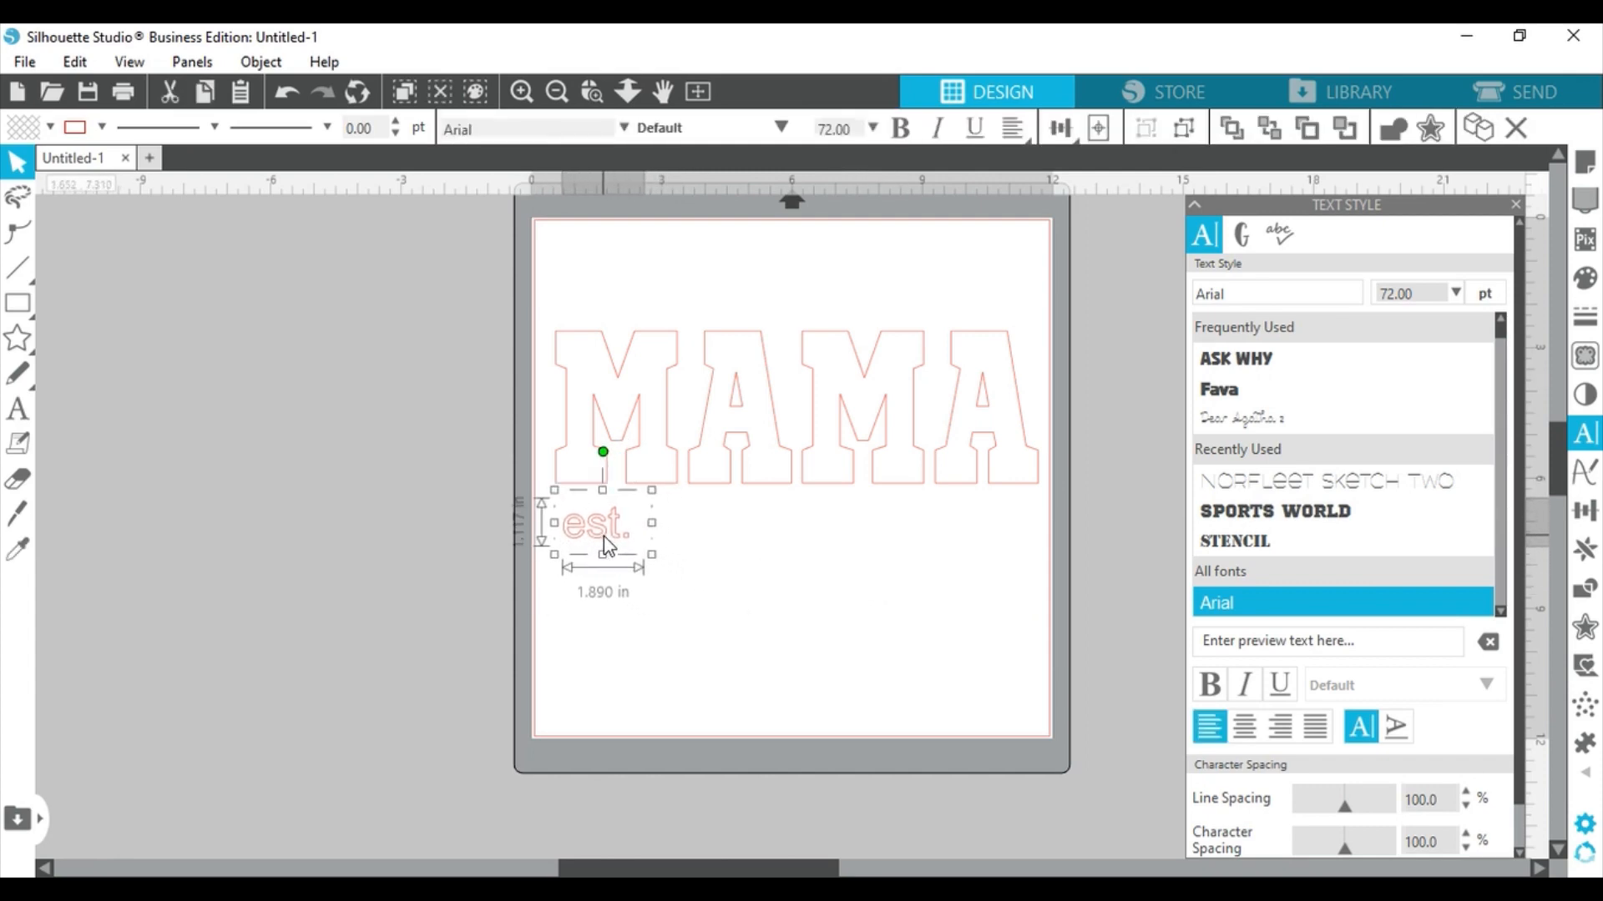
Step: Set the "est." text to the Norfleet Sketch Two font and nudge it slightly down, clear of MAMA
left_click(1382, 489)
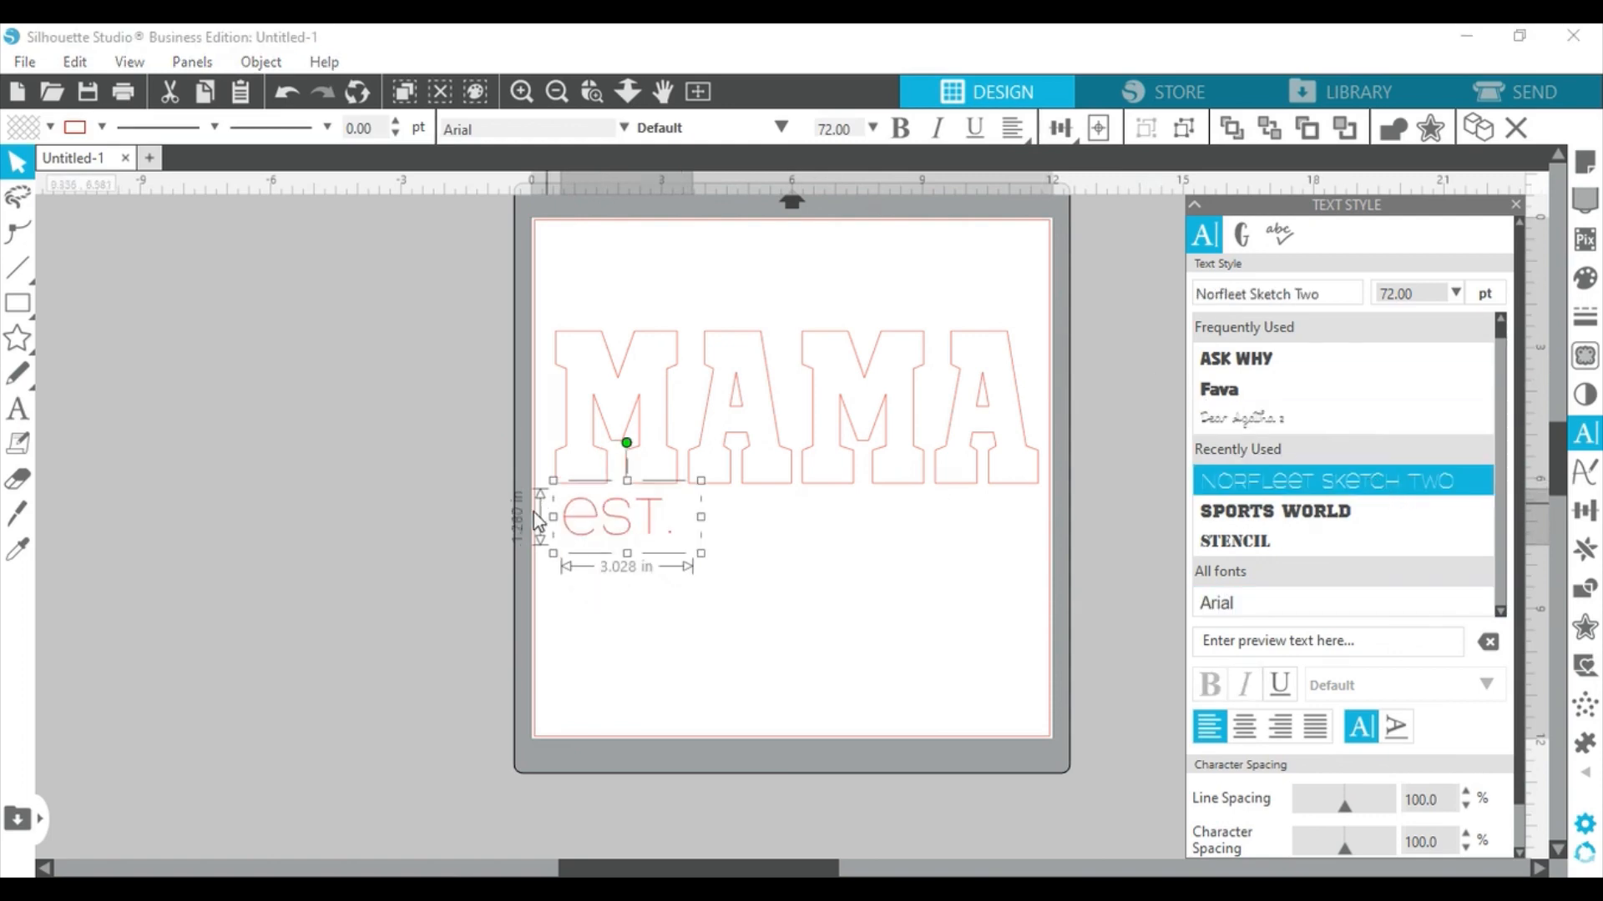
left_click_drag(622, 528, 626, 539)
left_click(756, 534)
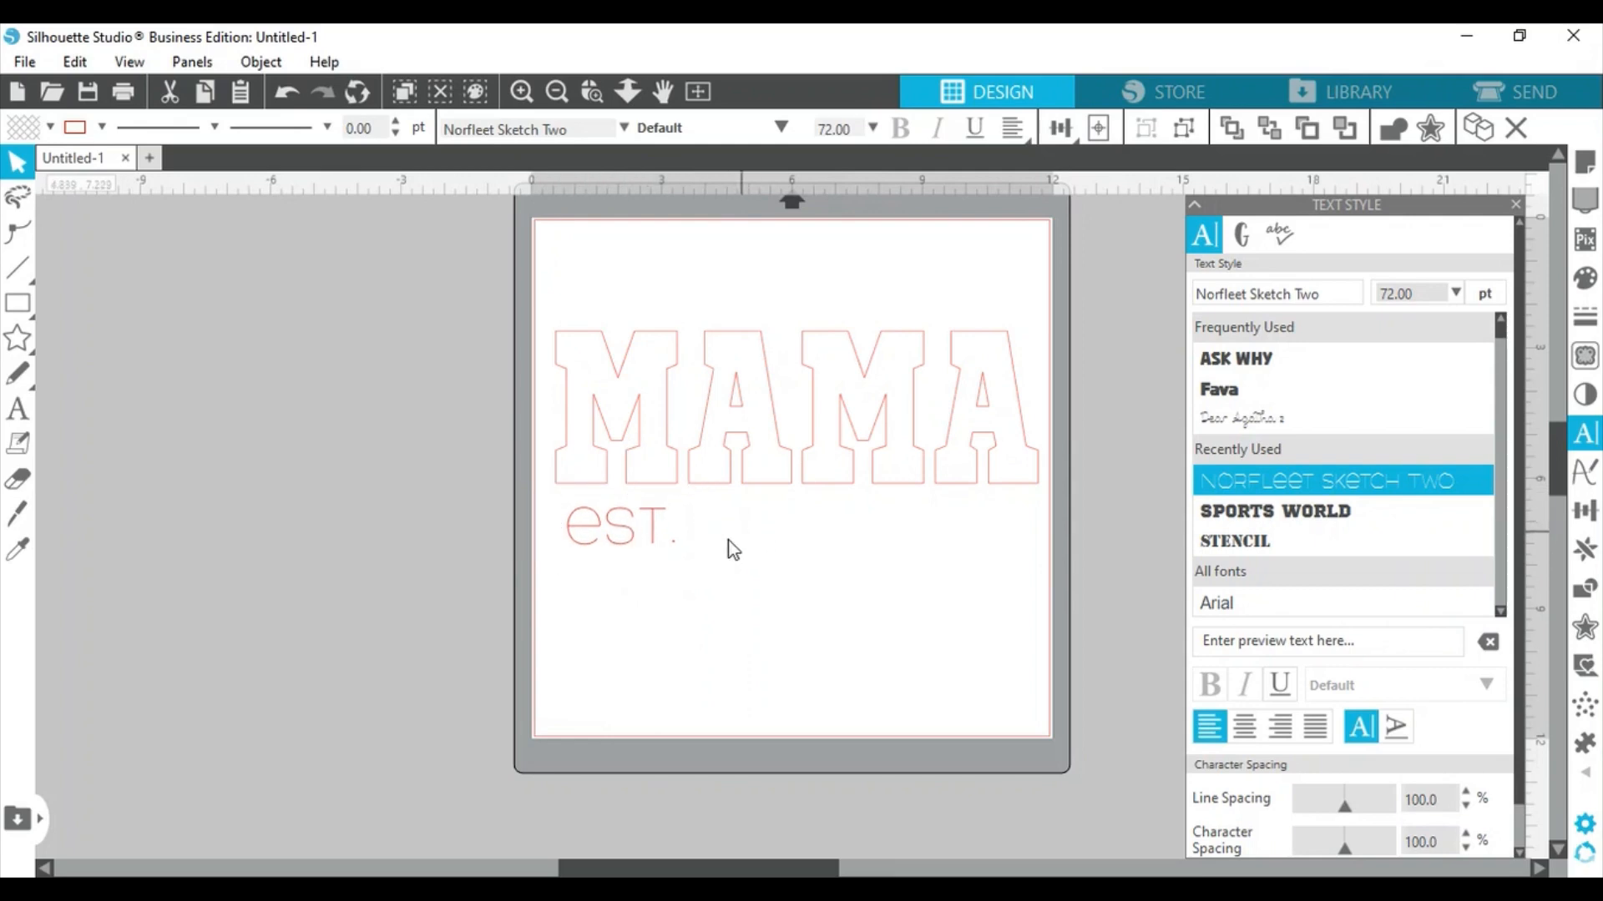
Step: Append the year 2015 to the "est." text so that it reads "est. 2015"
left_click(647, 522)
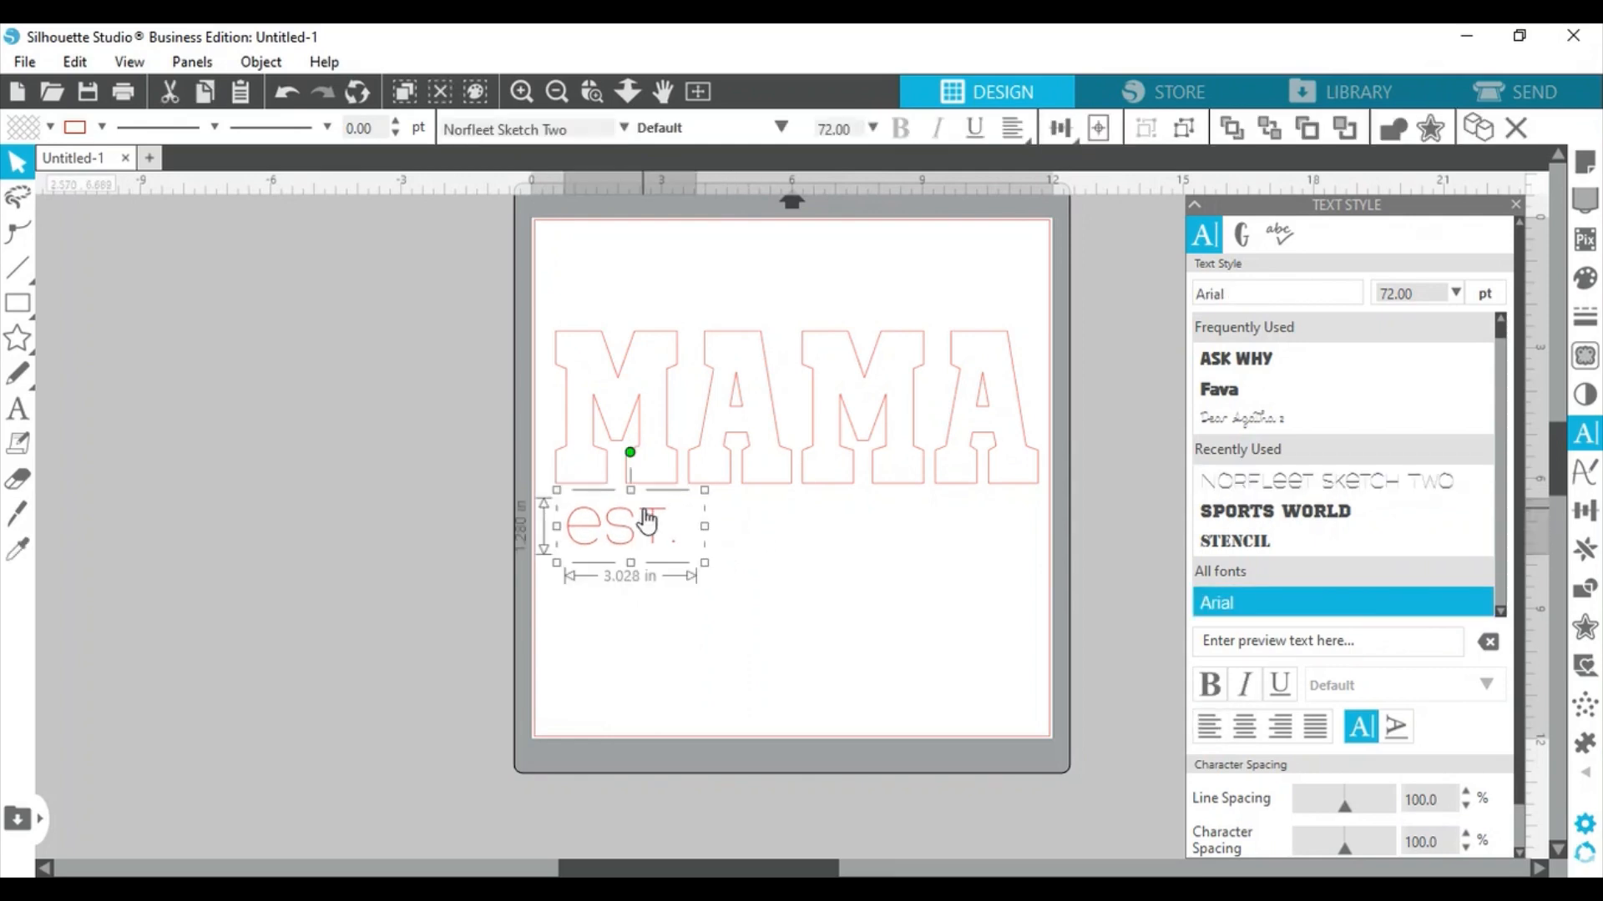
double_click(667, 535)
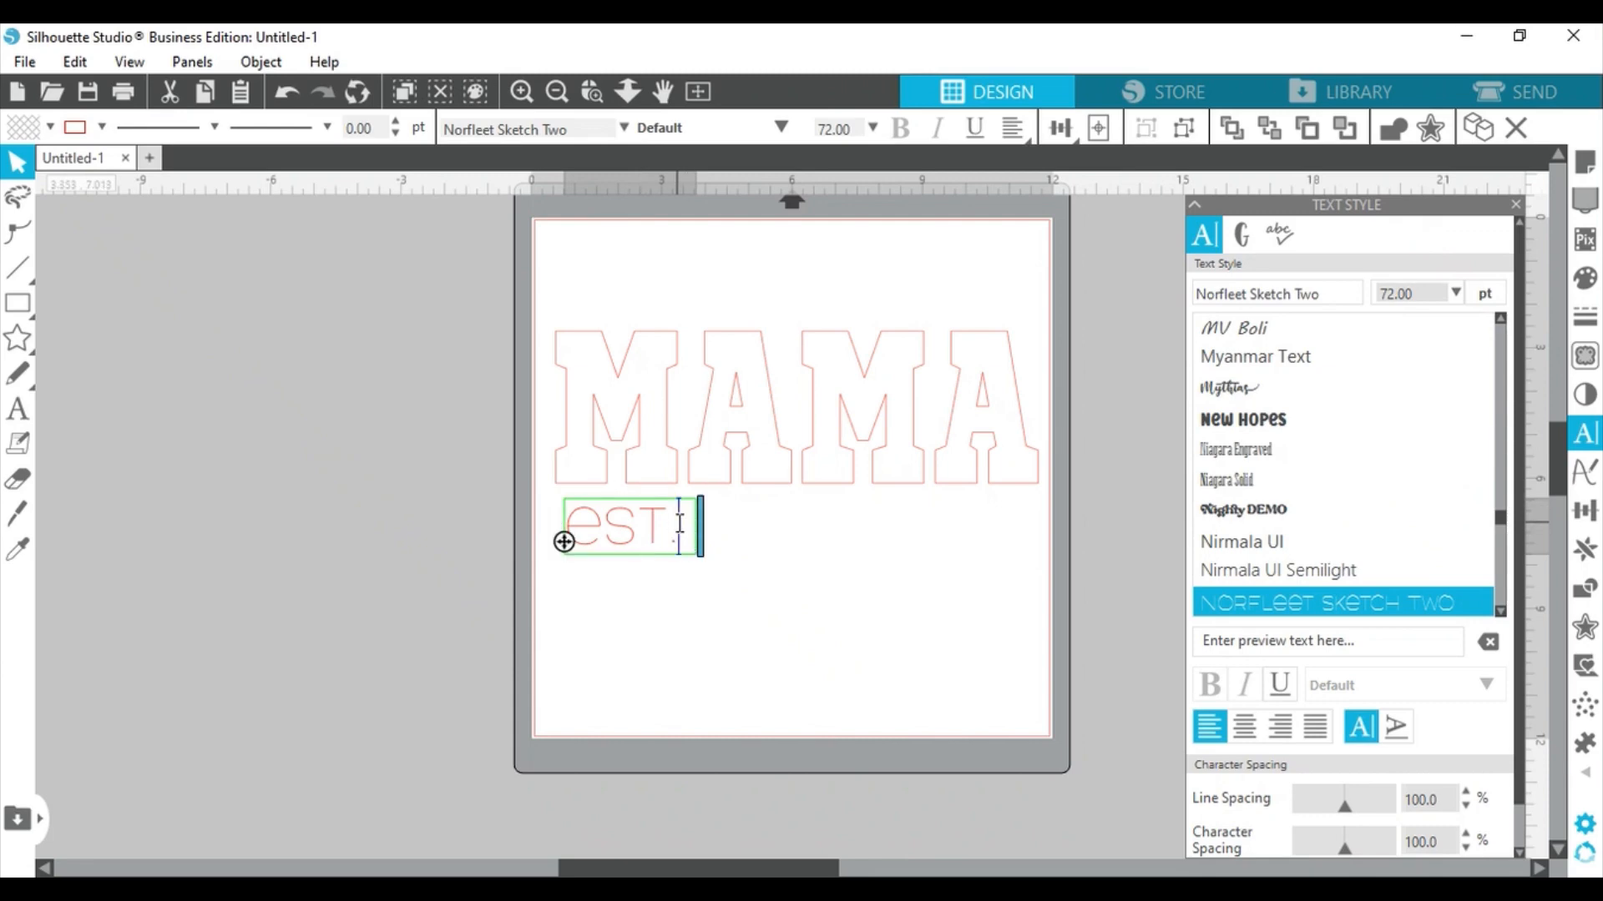
type("2015")
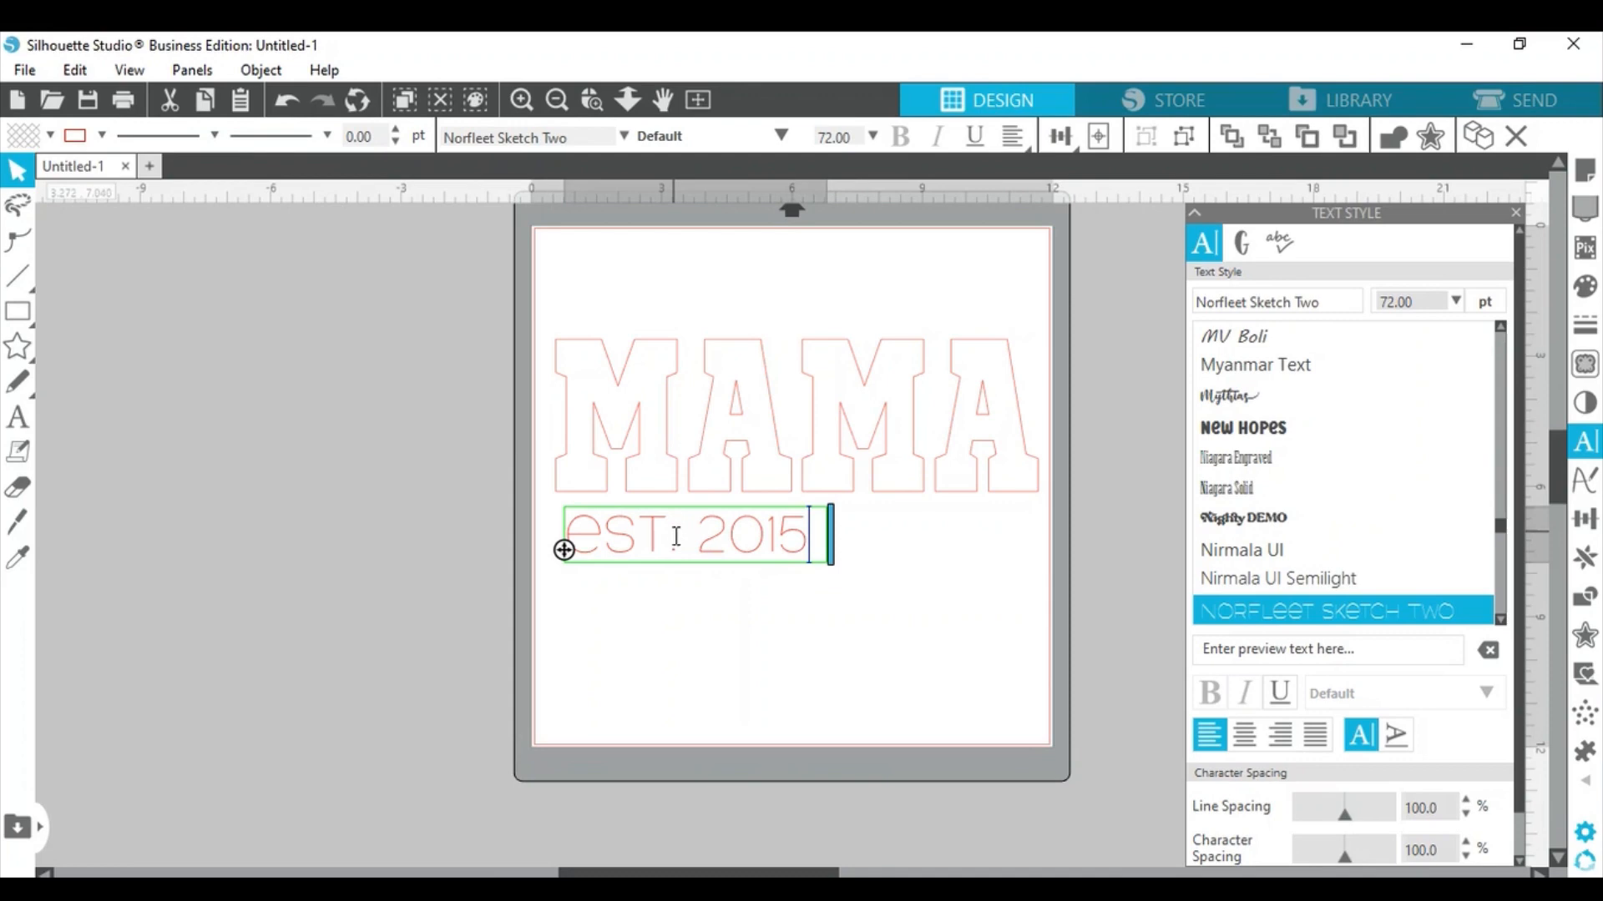
left_click(770, 642)
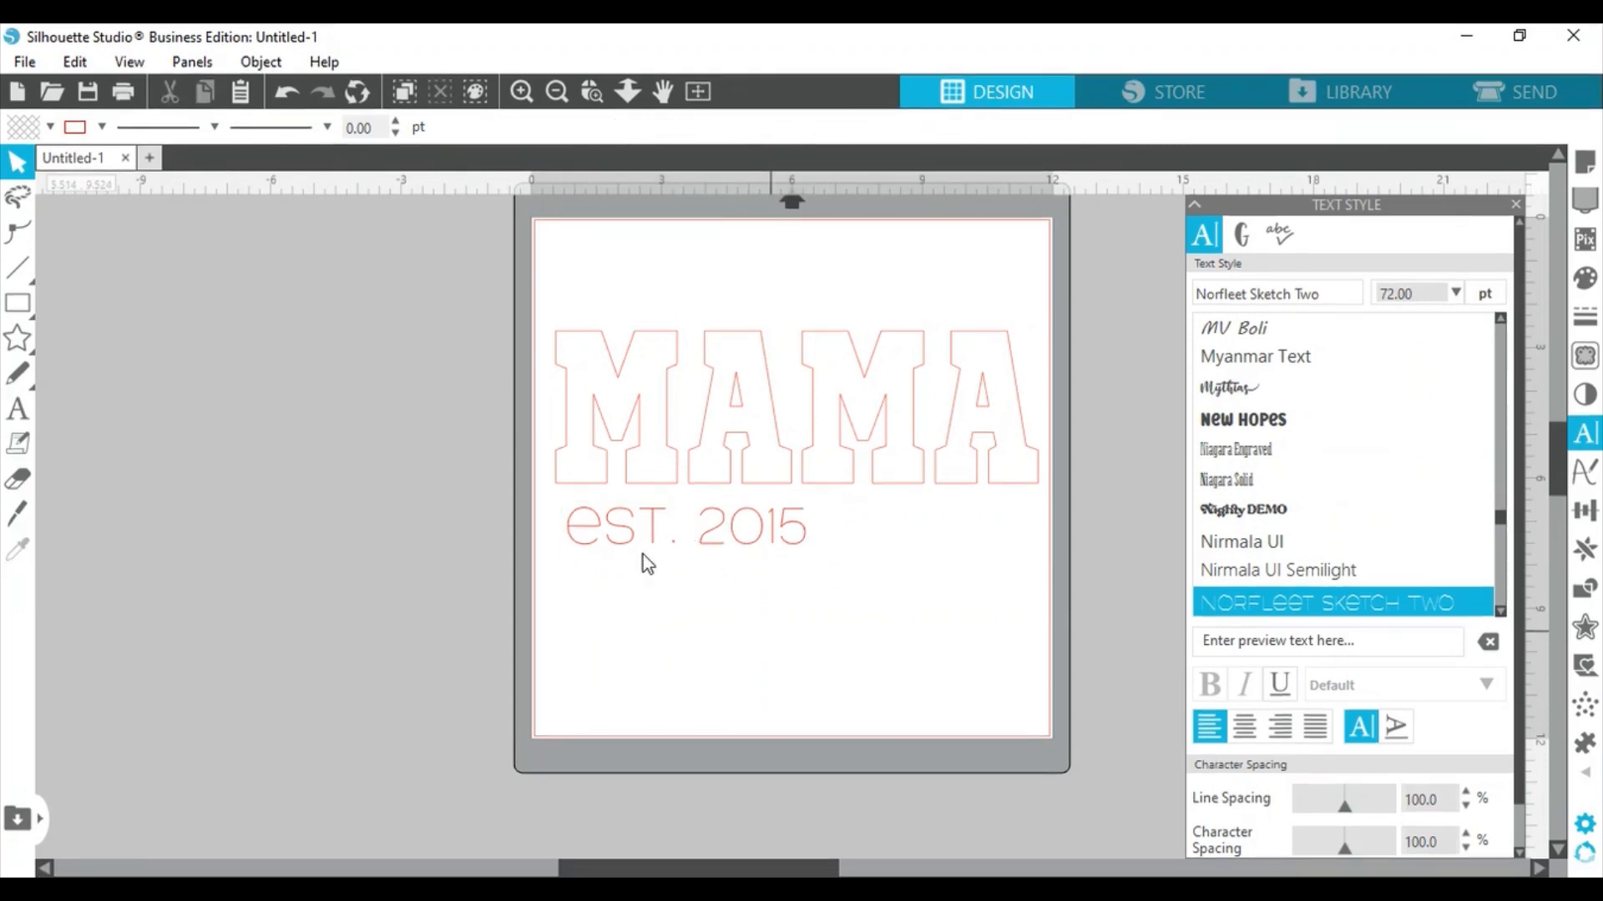
Step: Resize the "est. 2015" text to about 6.07 in wide by 1.5 in high
left_click(569, 524)
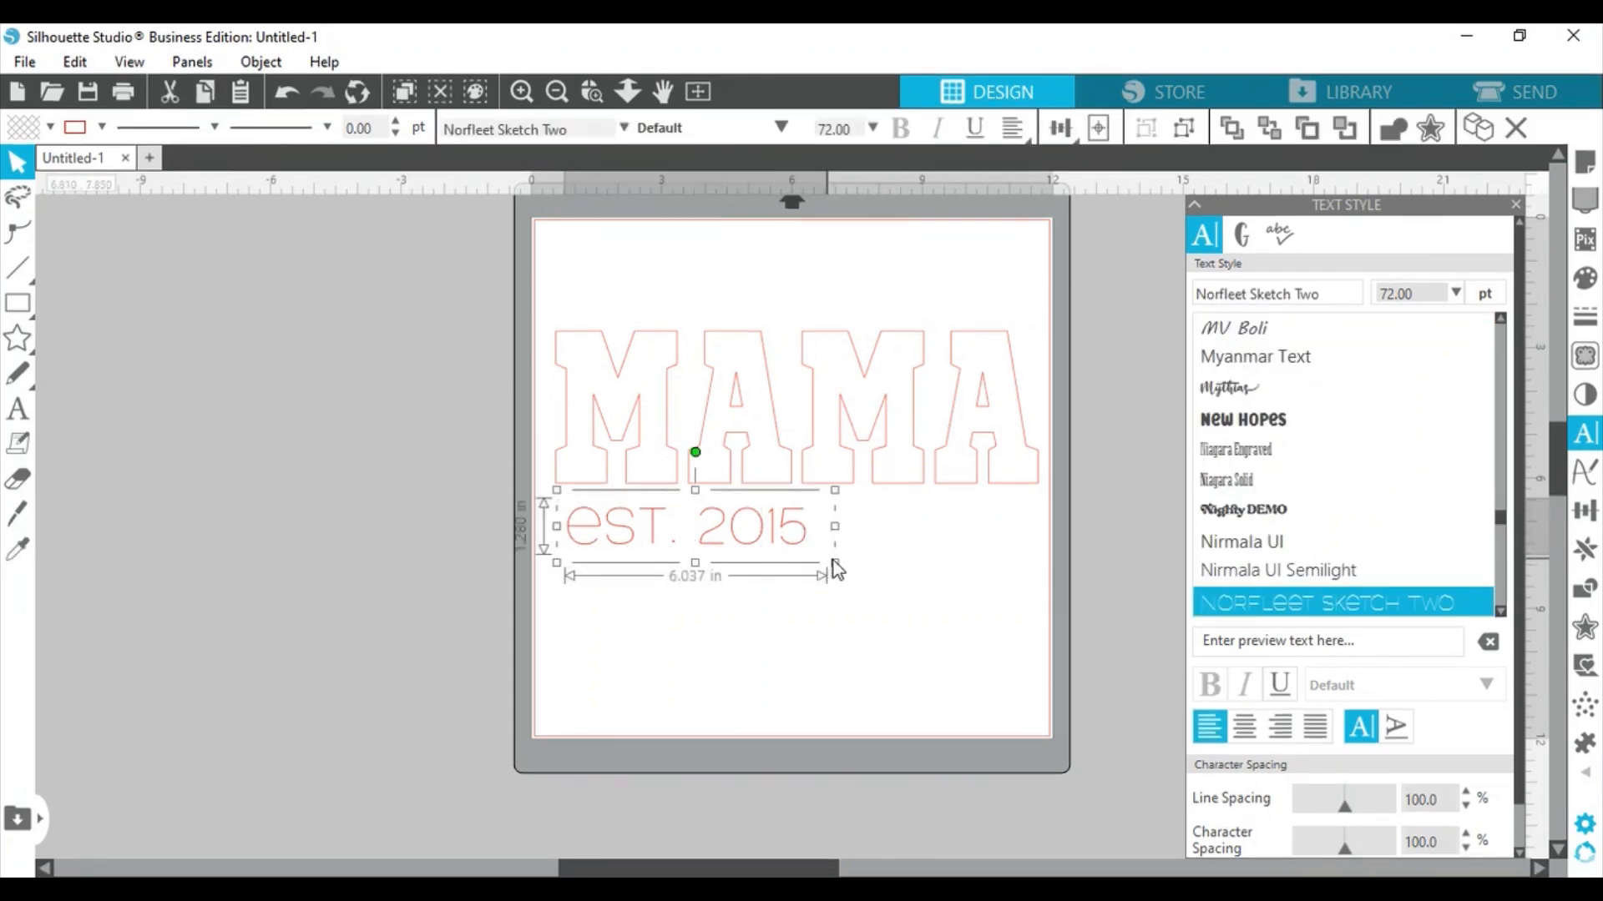
left_click_drag(835, 562, 838, 566)
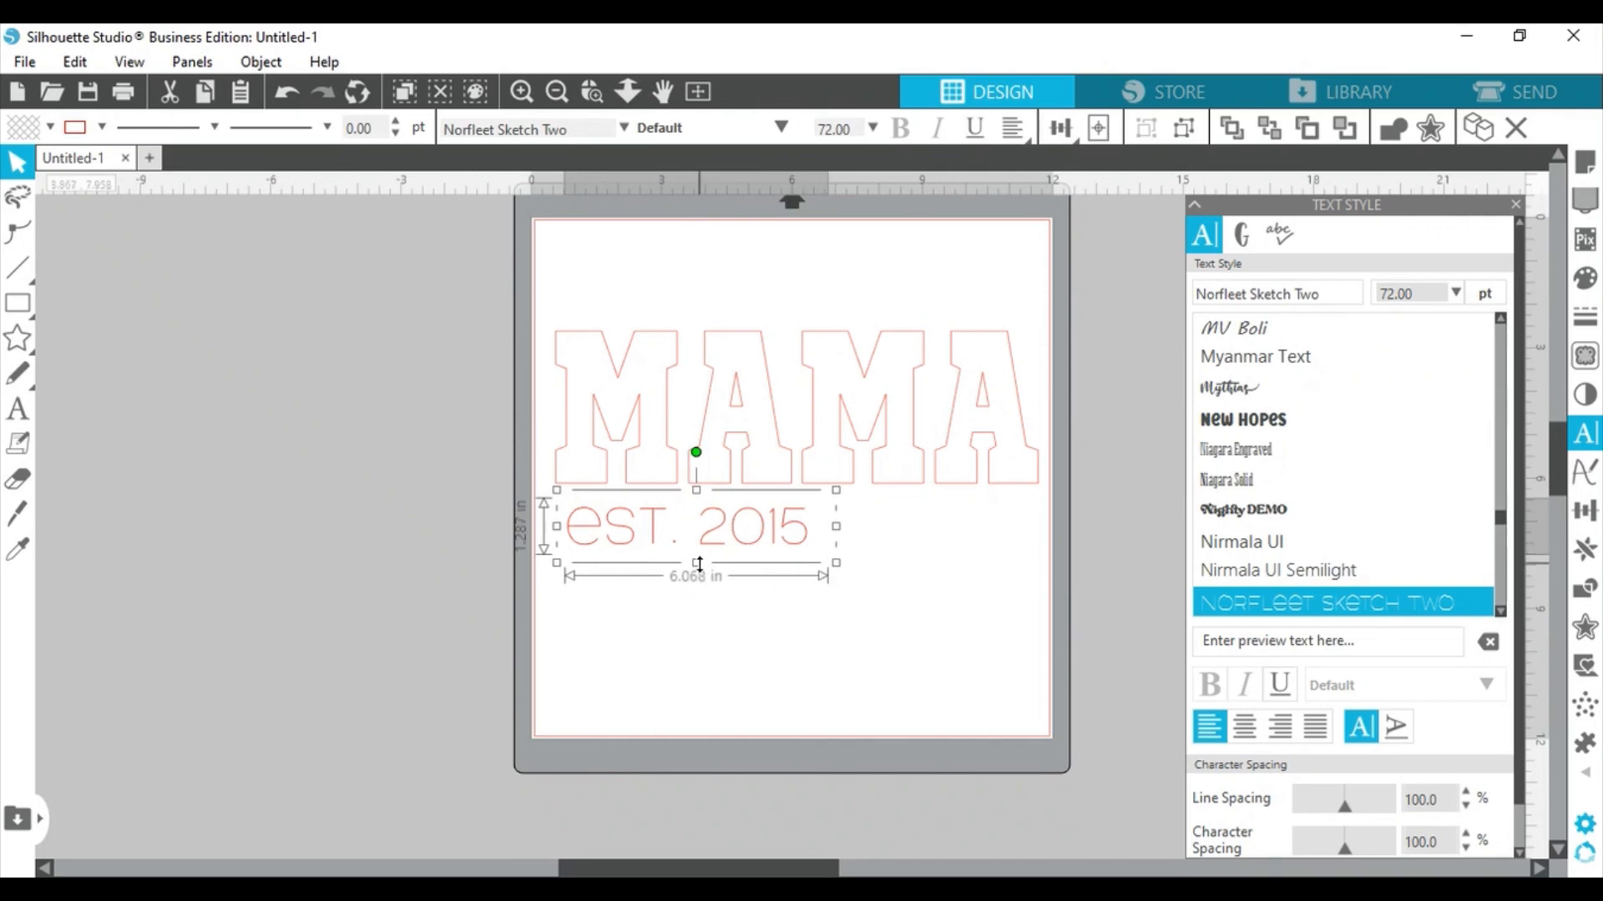
left_click_drag(698, 564, 699, 573)
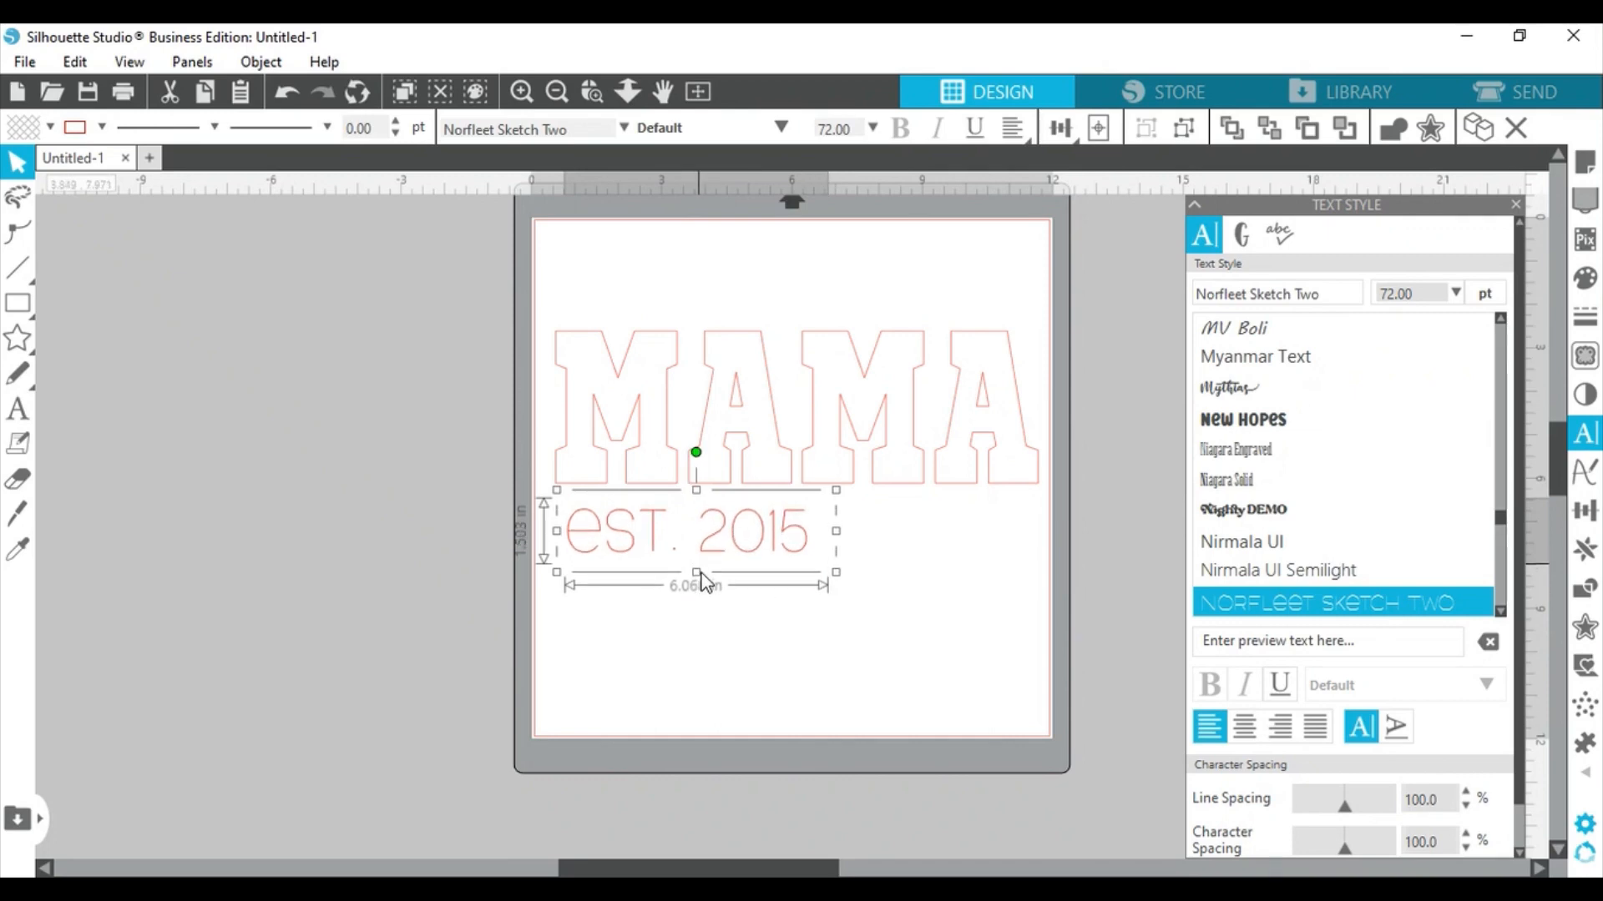
left_click(920, 528)
Step: Select MAMA and "est. 2015" and move both together so they sit centred across the page width
left_click_drag(548, 293, 661, 488)
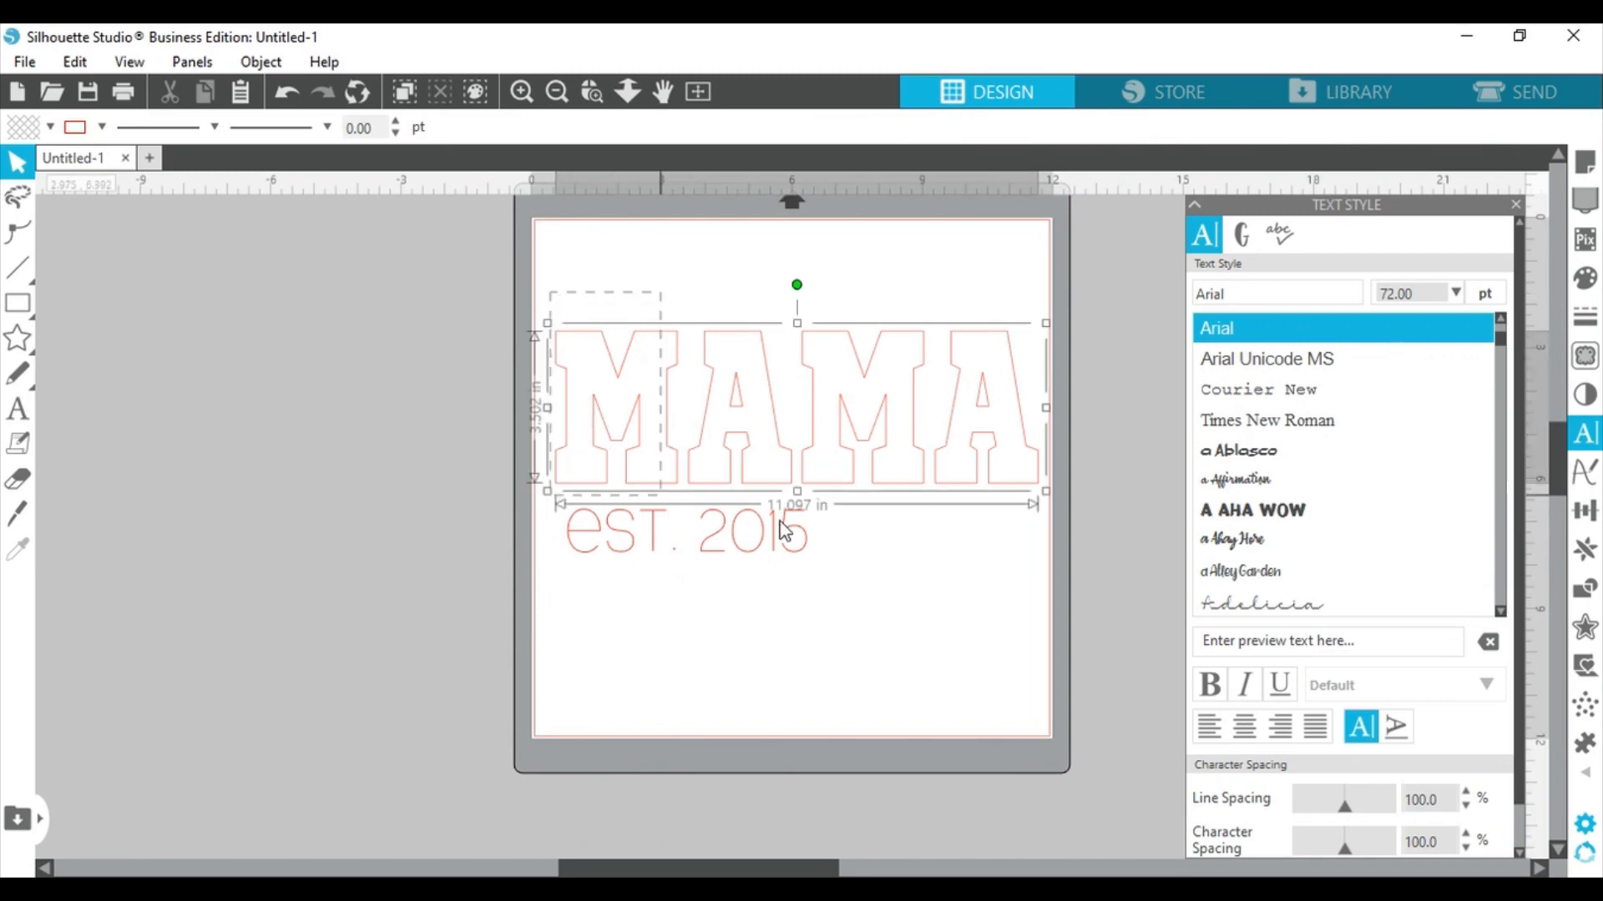
left_click_drag(784, 531, 1035, 579)
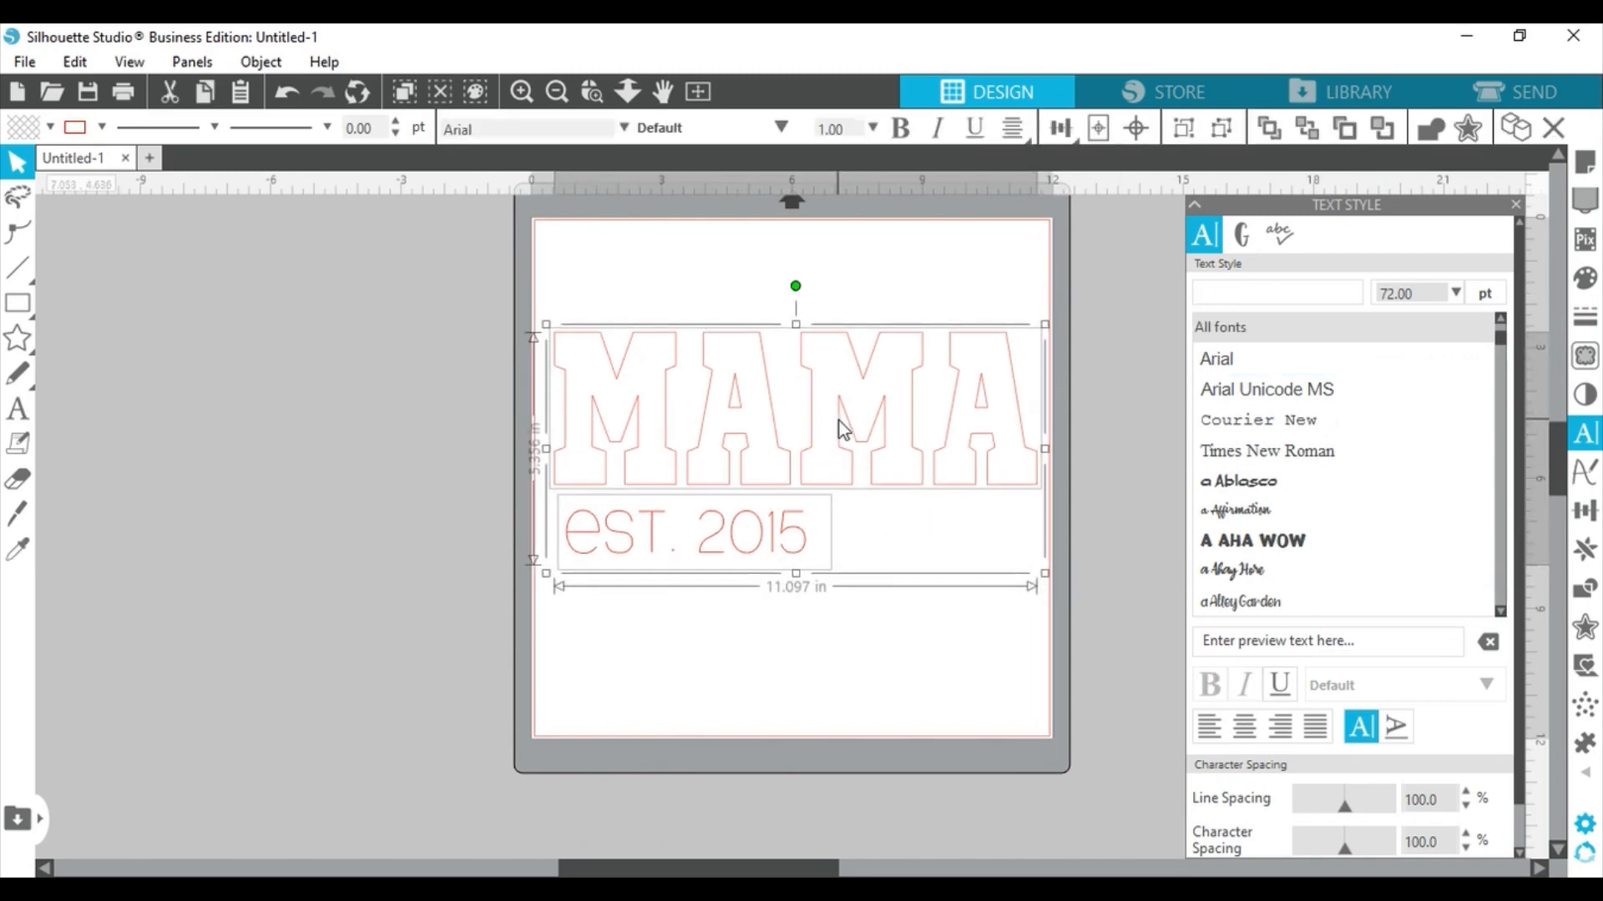
left_click_drag(838, 421, 835, 416)
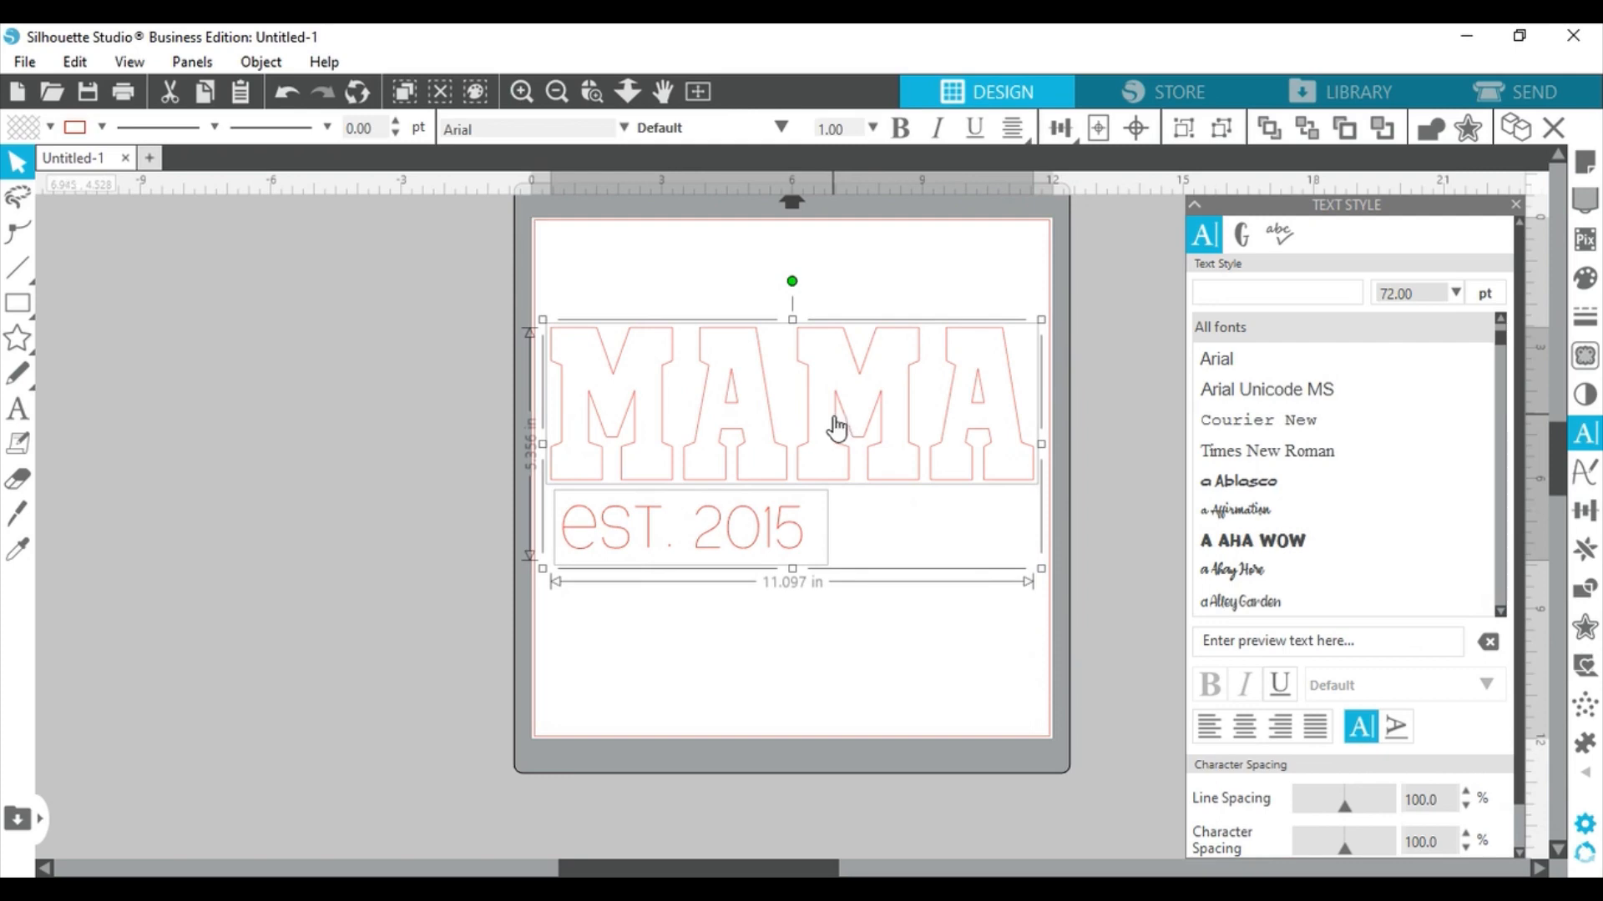
Step: Enlarge MAMA and "est. 2015" together slightly to about 11.11 in wide by 5.44 in high
left_click_drag(794, 572, 794, 575)
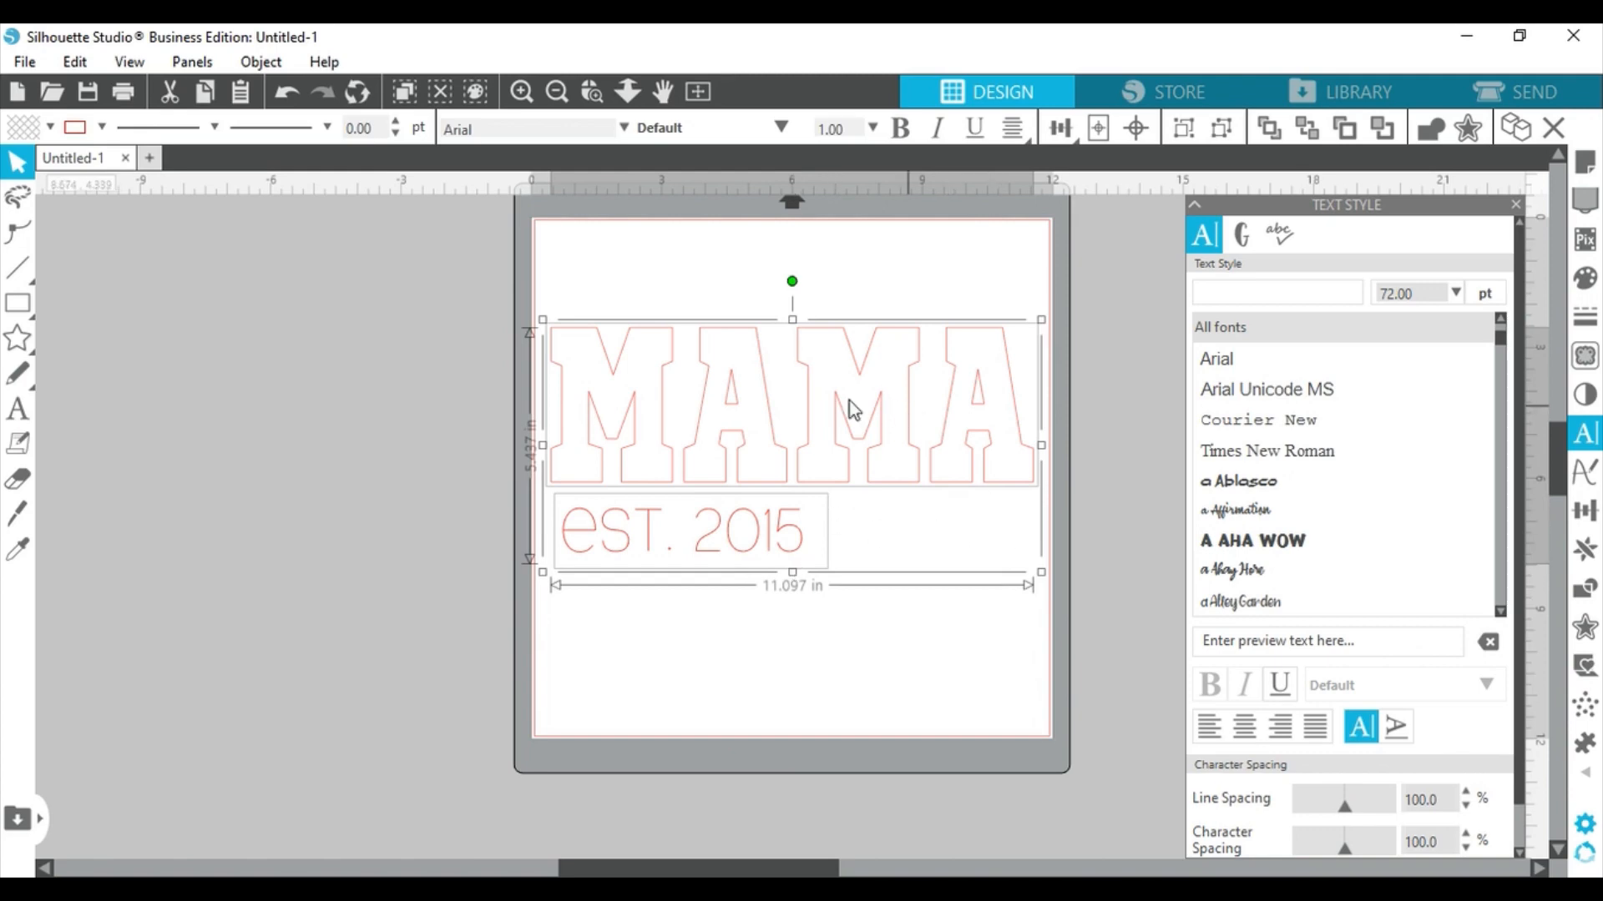
left_click(1049, 569)
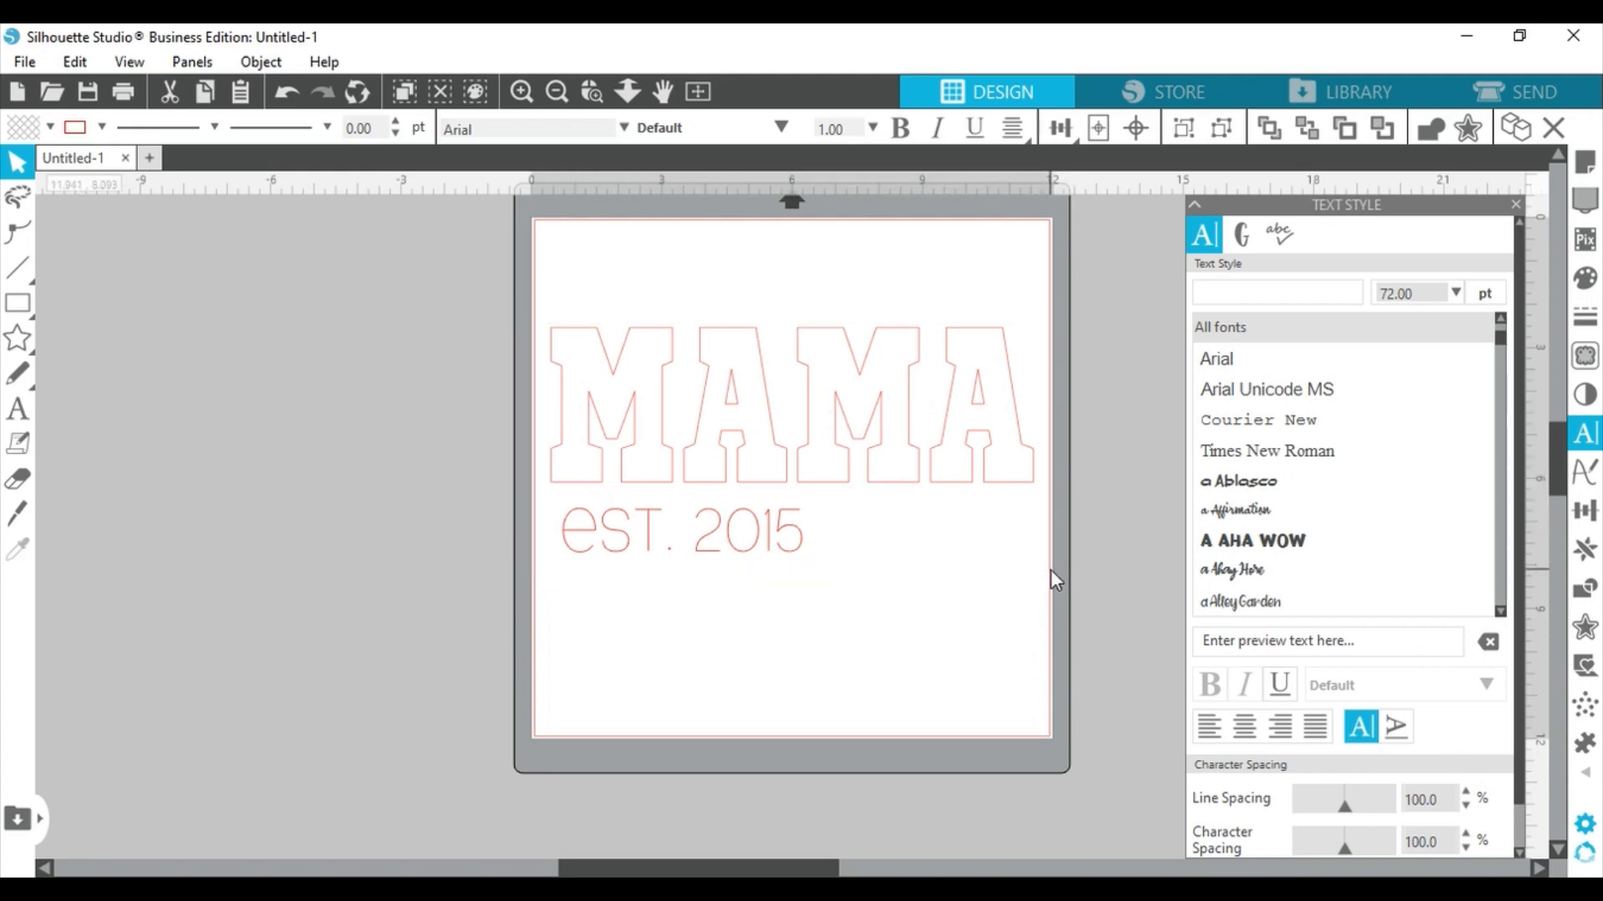
left_click(886, 468)
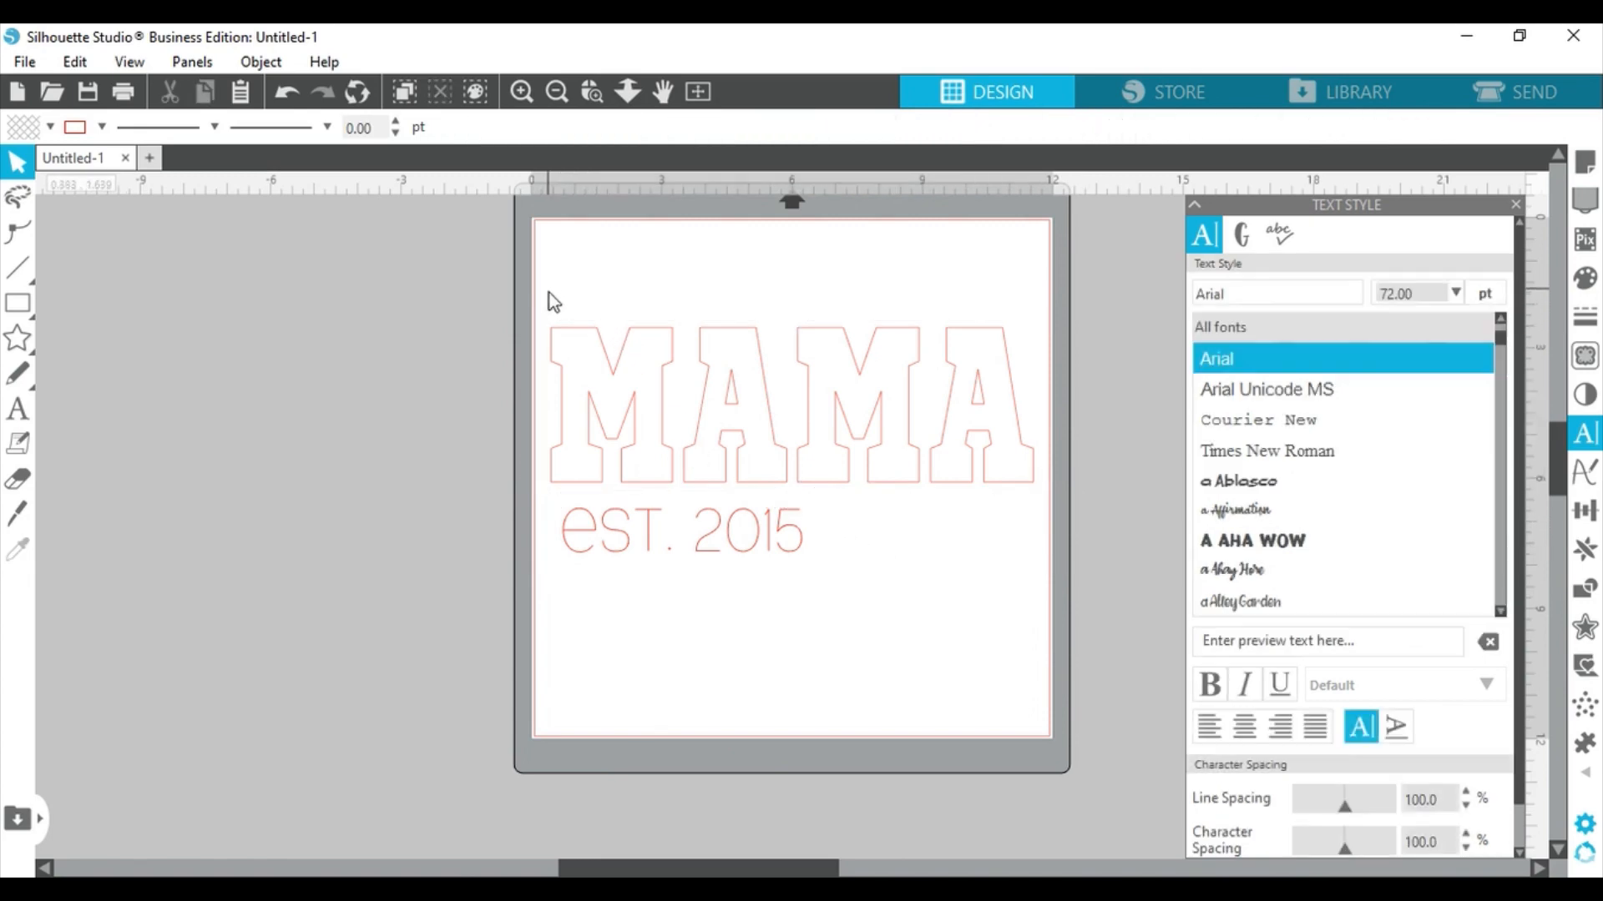
mouse_move(550, 293)
left_mouse_down()
mouse_move(814, 577)
mouse_move(839, 574)
left_mouse_up()
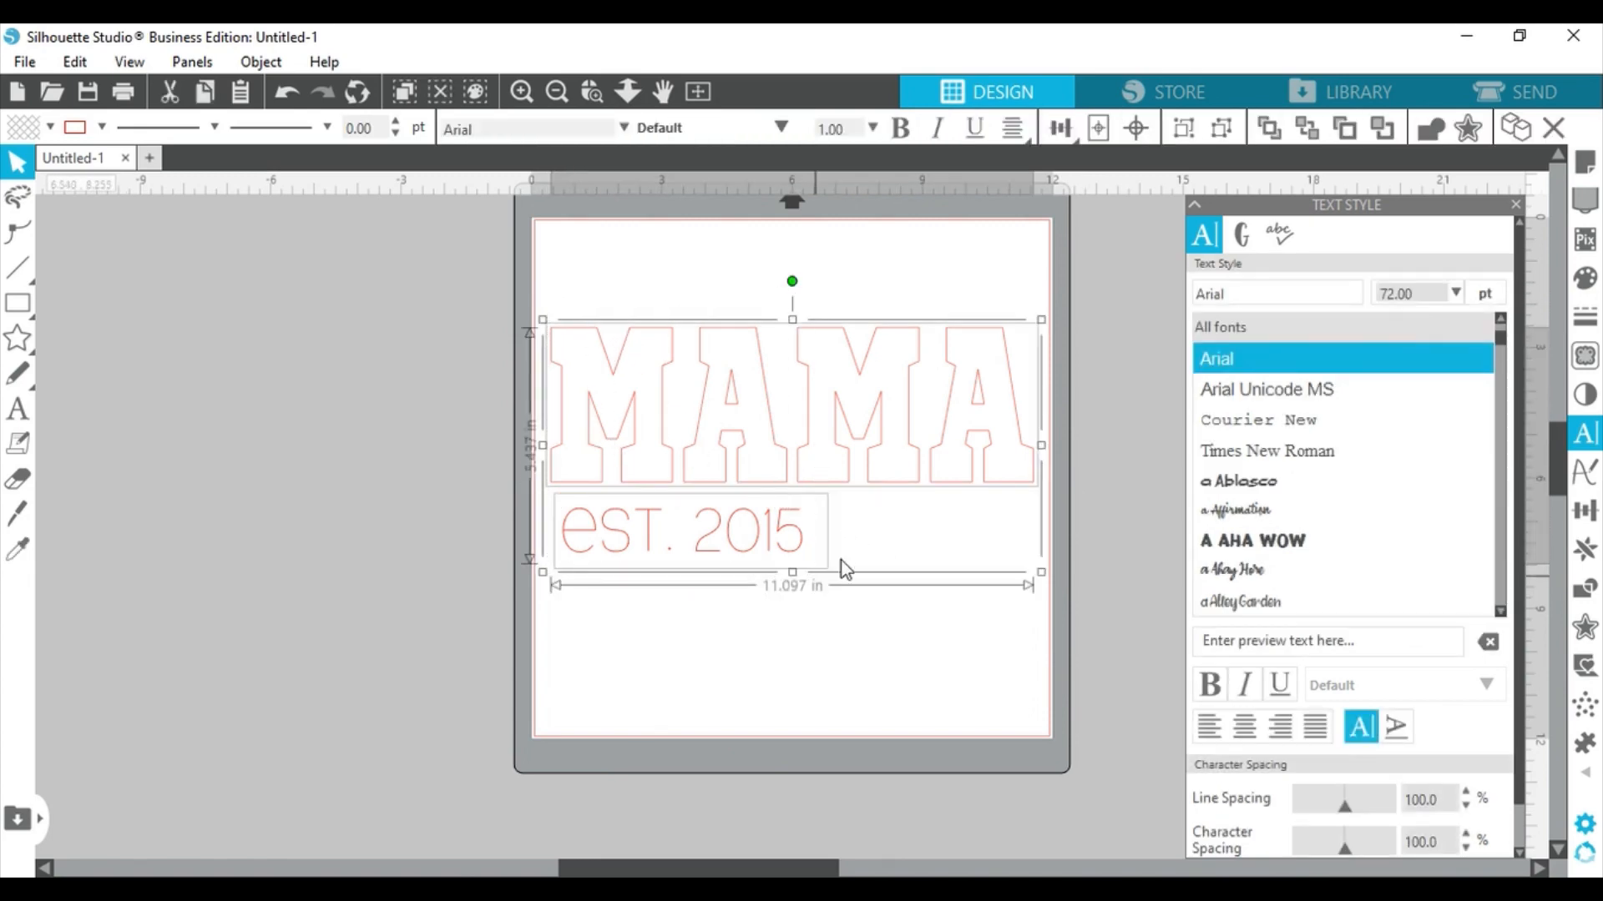
left_click(1035, 567)
left_click_drag(541, 301, 1077, 548)
left_click_drag(1041, 569, 1043, 572)
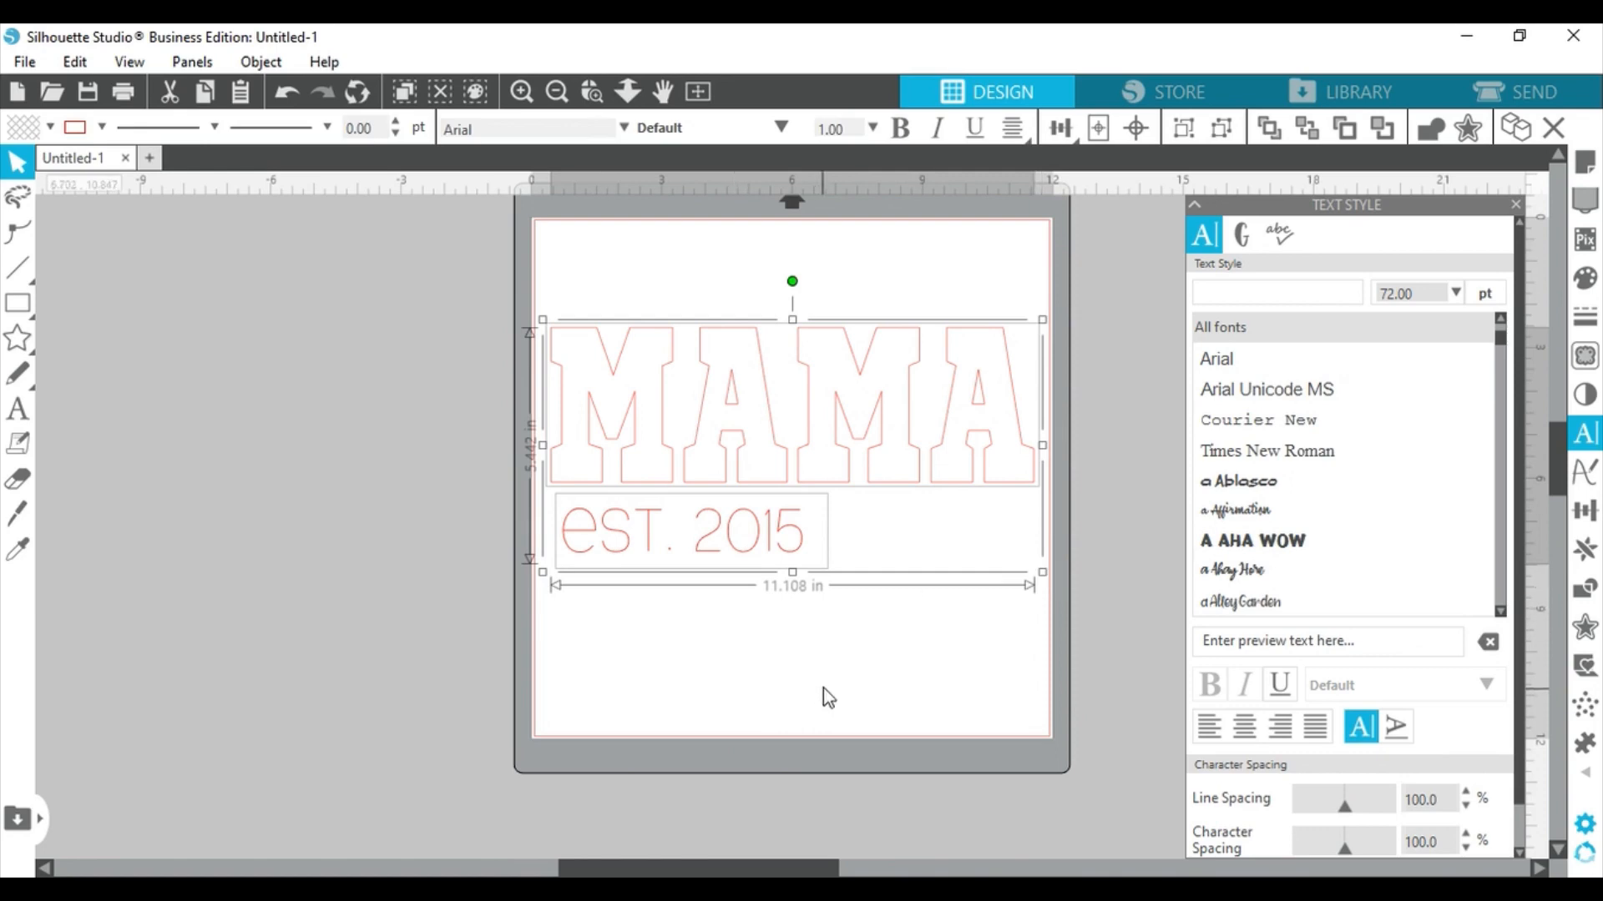
left_click(720, 655)
Step: Create an internal offset of the MAMA letters at a distance of 0.125 in with sharp corners
left_click(695, 459)
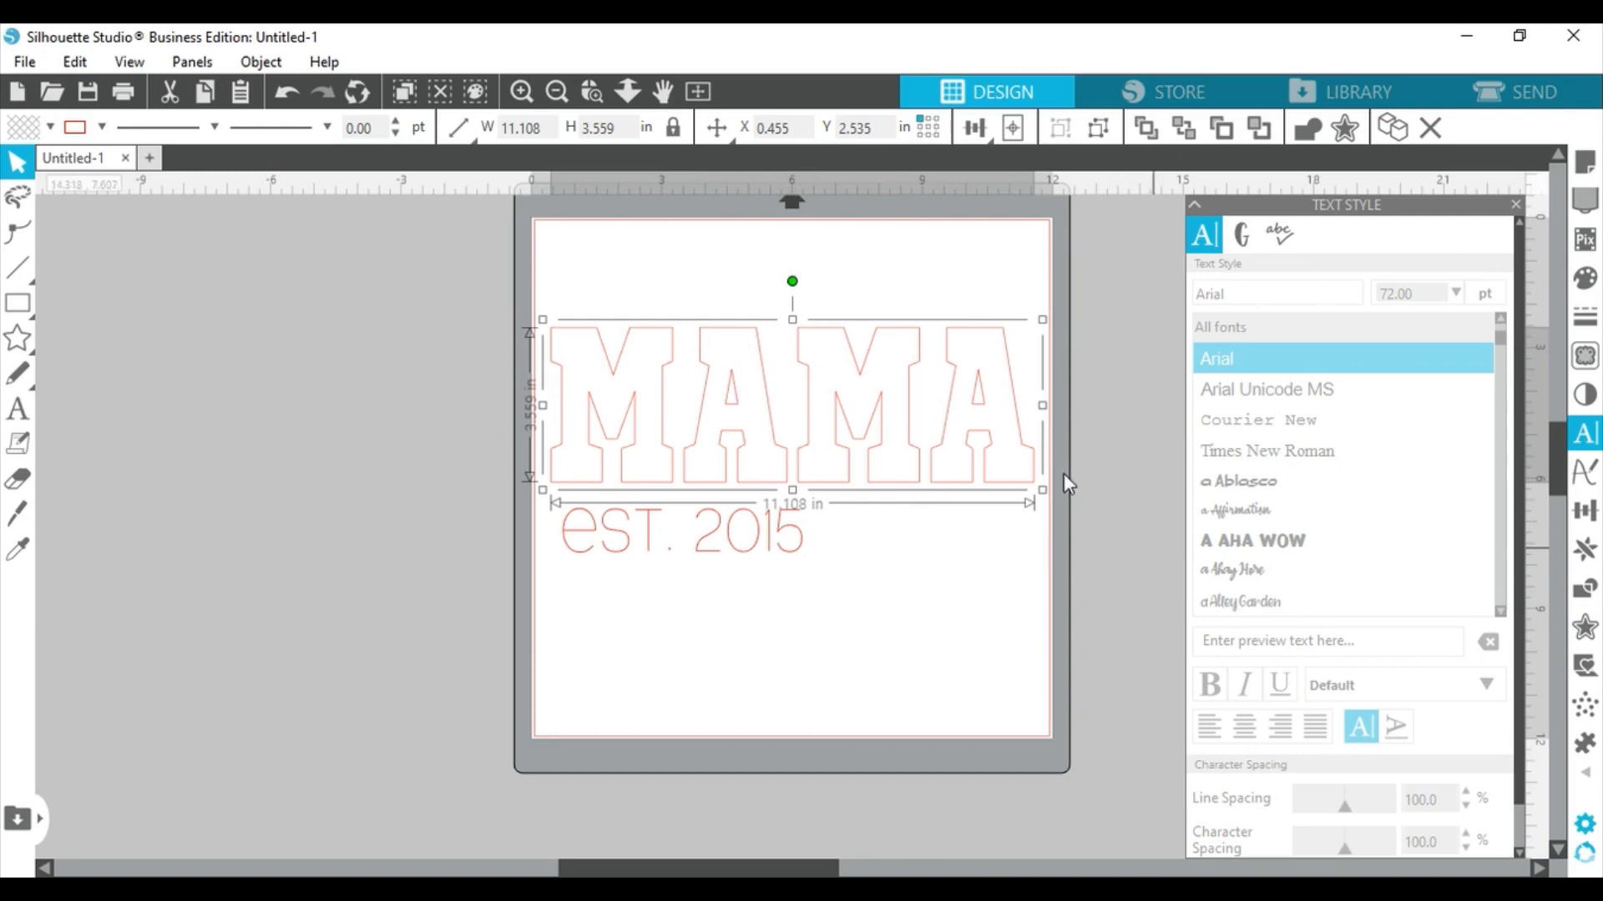
left_click(1586, 641)
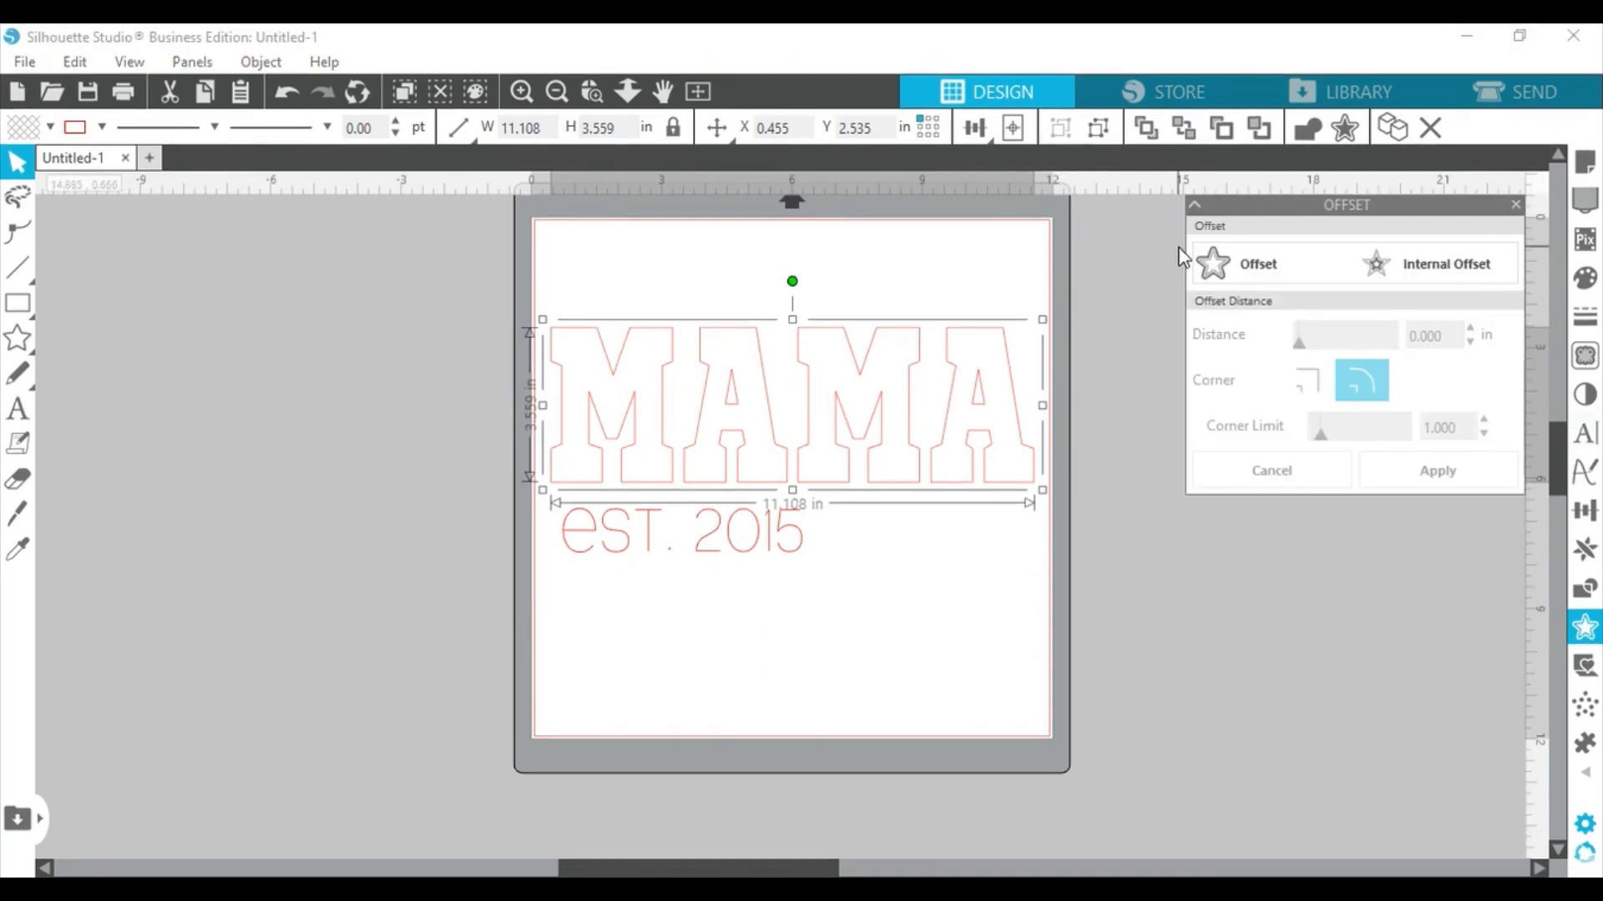
left_click(1435, 264)
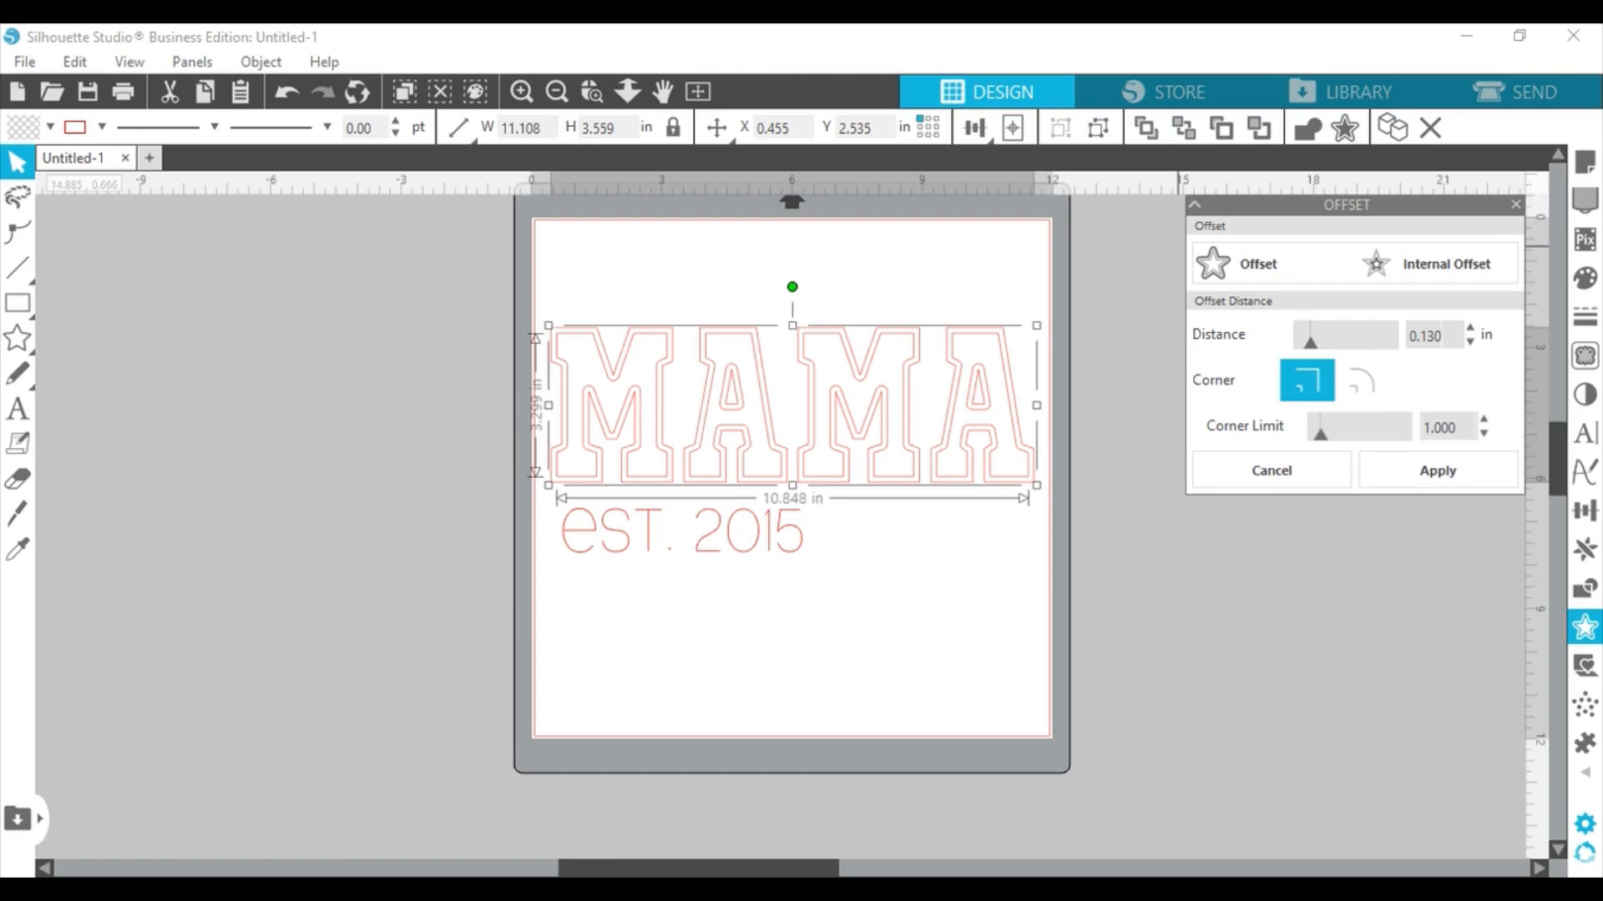
key("BackSpace")
key("BackSpace")
type("25")
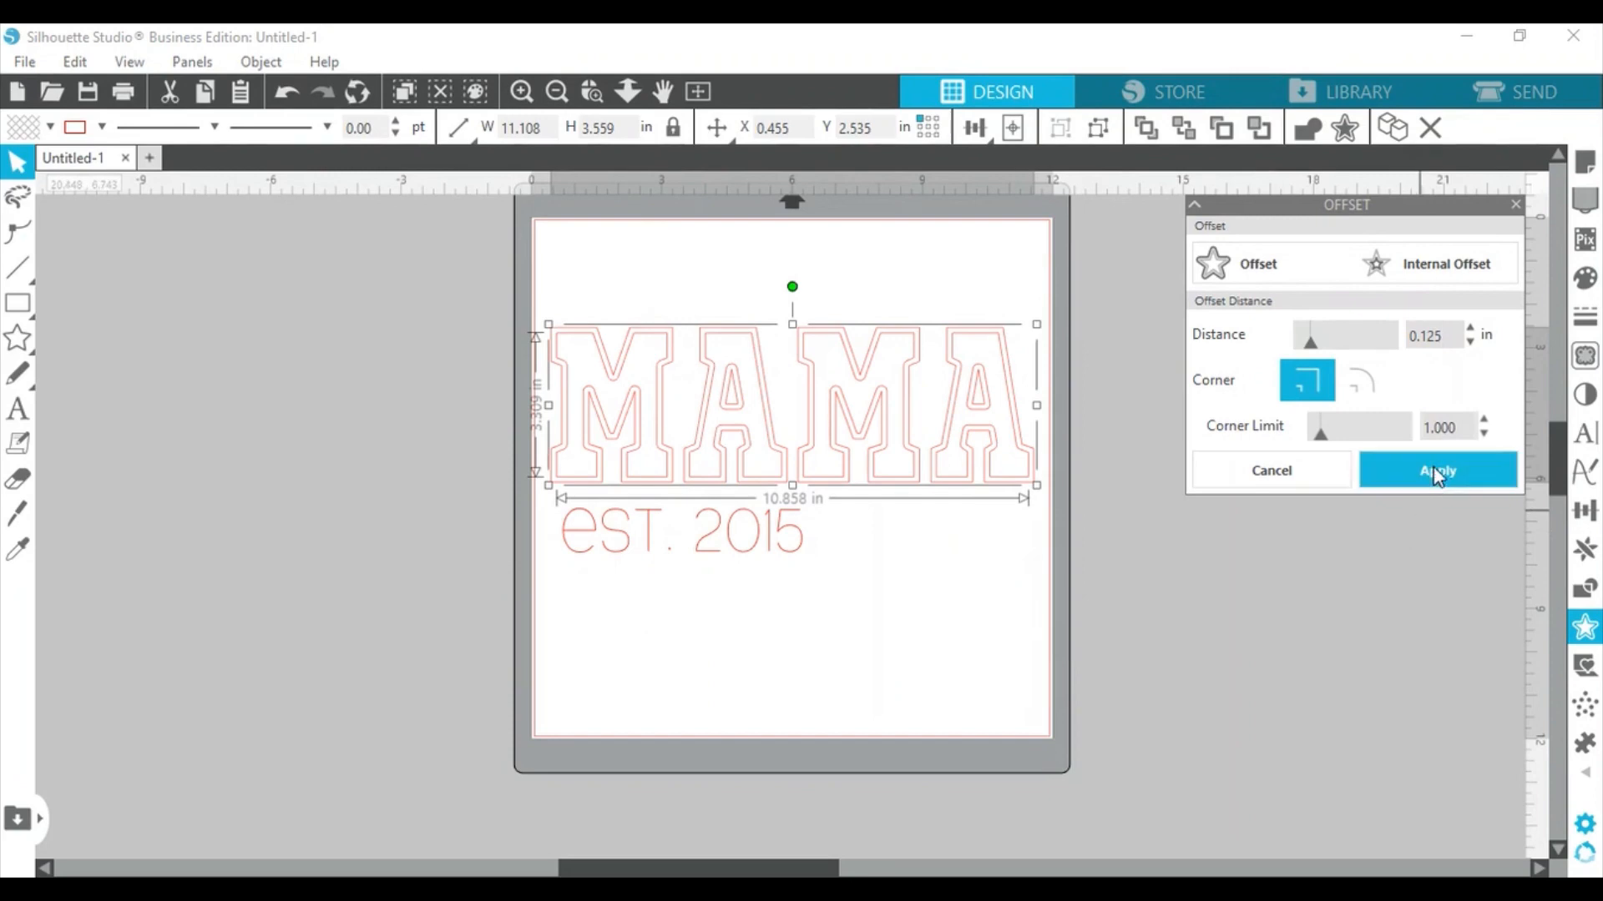
left_click(1433, 472)
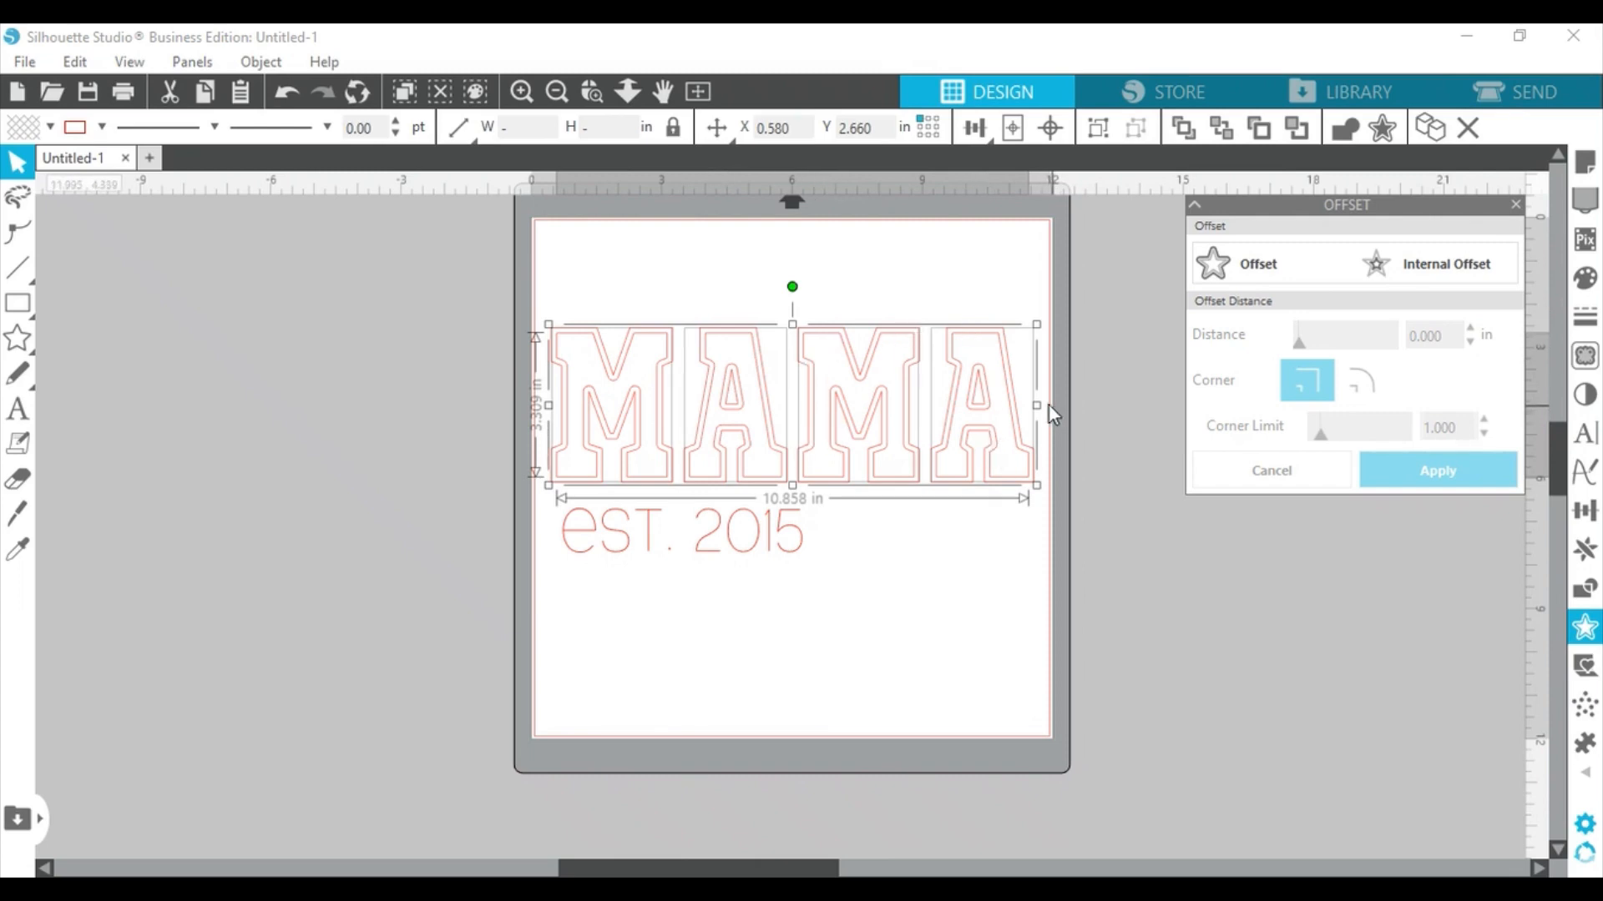
Step: Combine the inner offset MAMA letters into one object and give it a pink fill with matching line colour
left_click(283, 60)
left_click(310, 267)
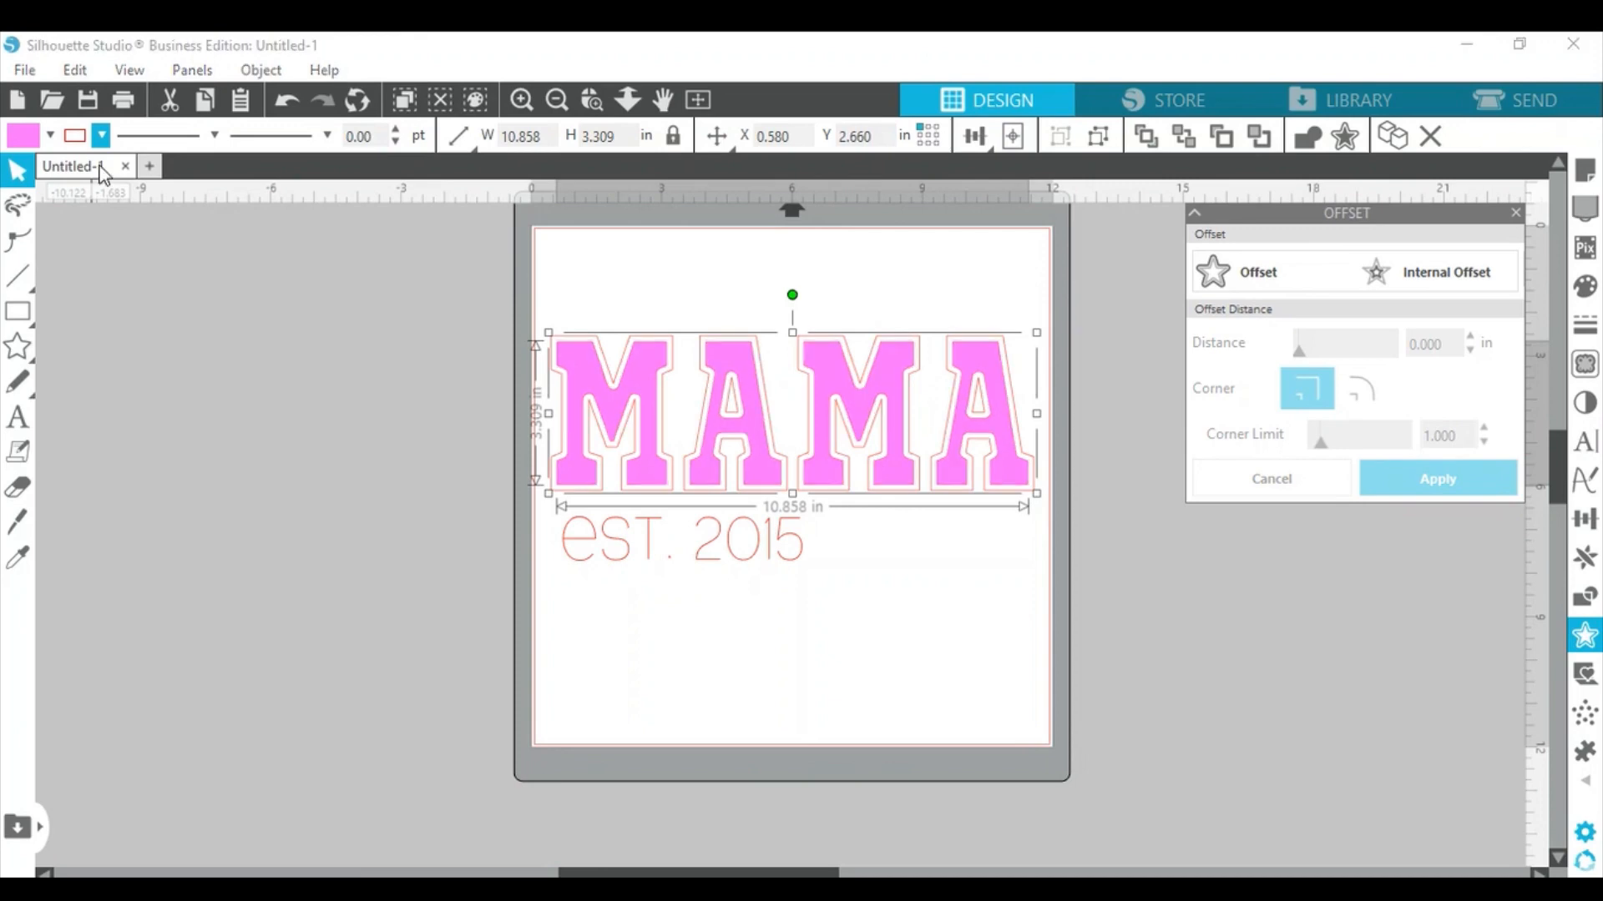
left_click(770, 619)
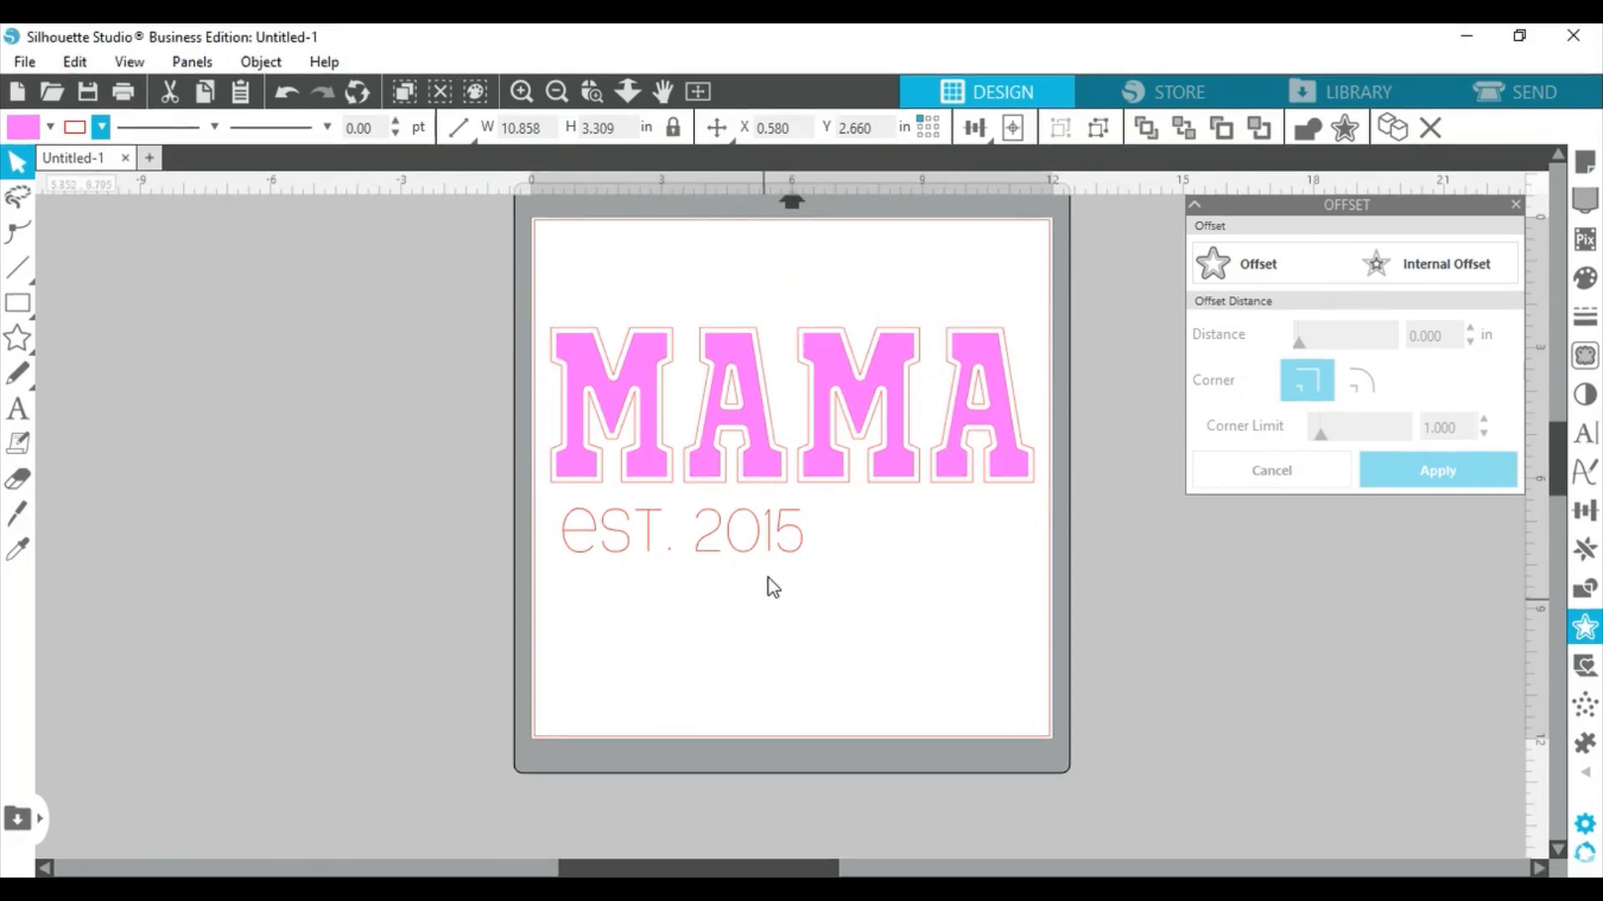
left_click(967, 334)
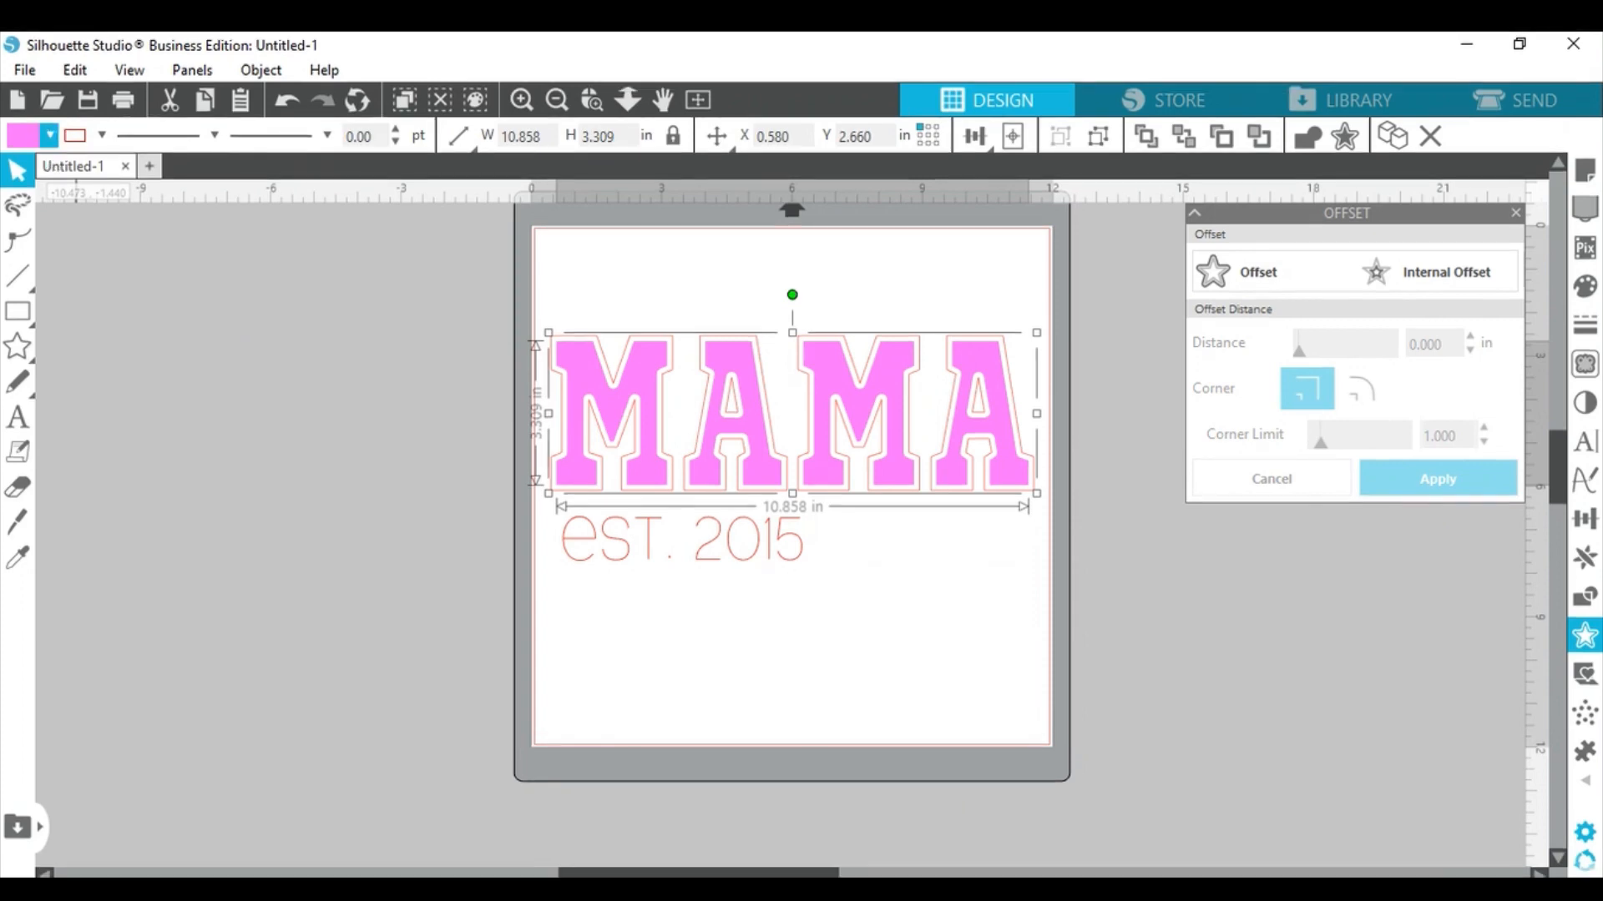
left_click(467, 641)
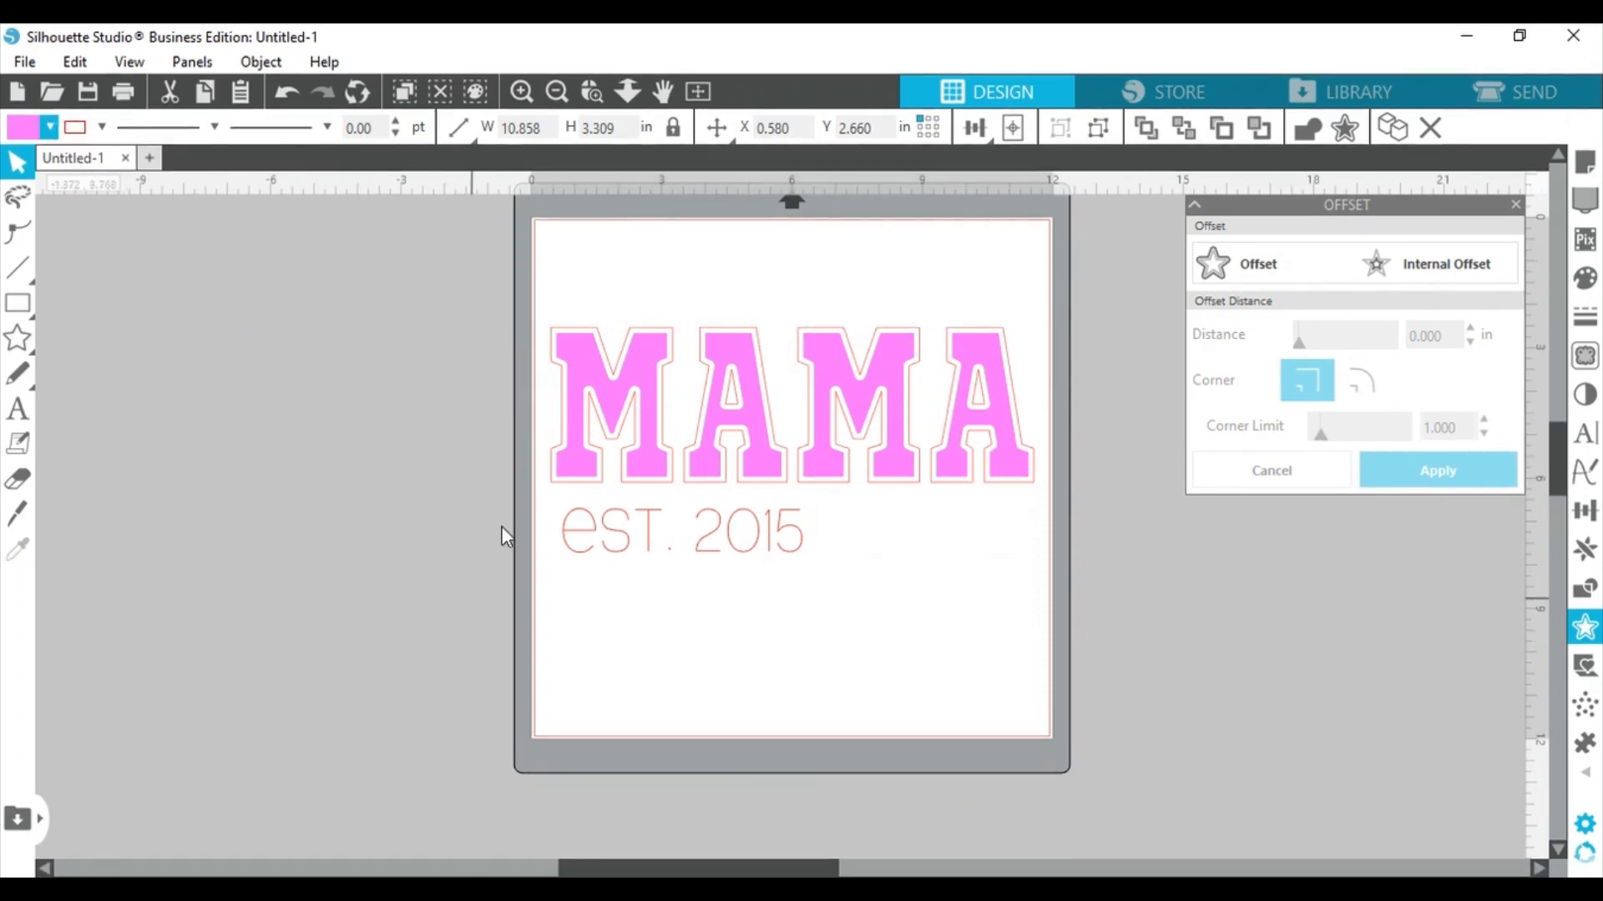
Step: Give the outer MAMA letters a black fill and line, and set the fill of "est. 2015" to black
left_click(556, 493)
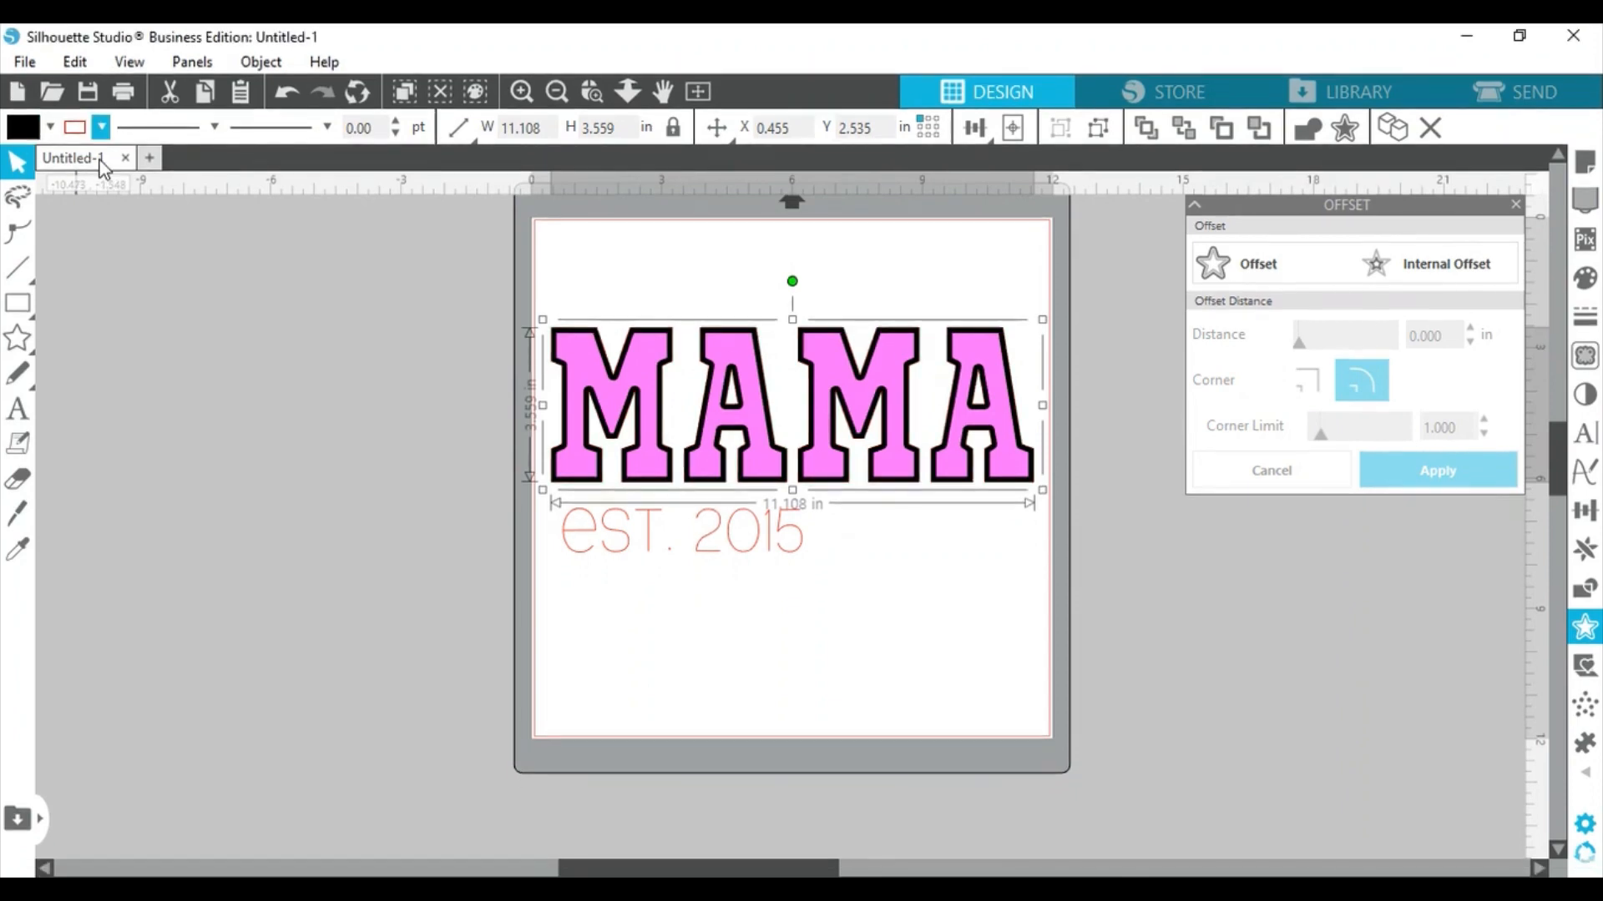
left_click(730, 581)
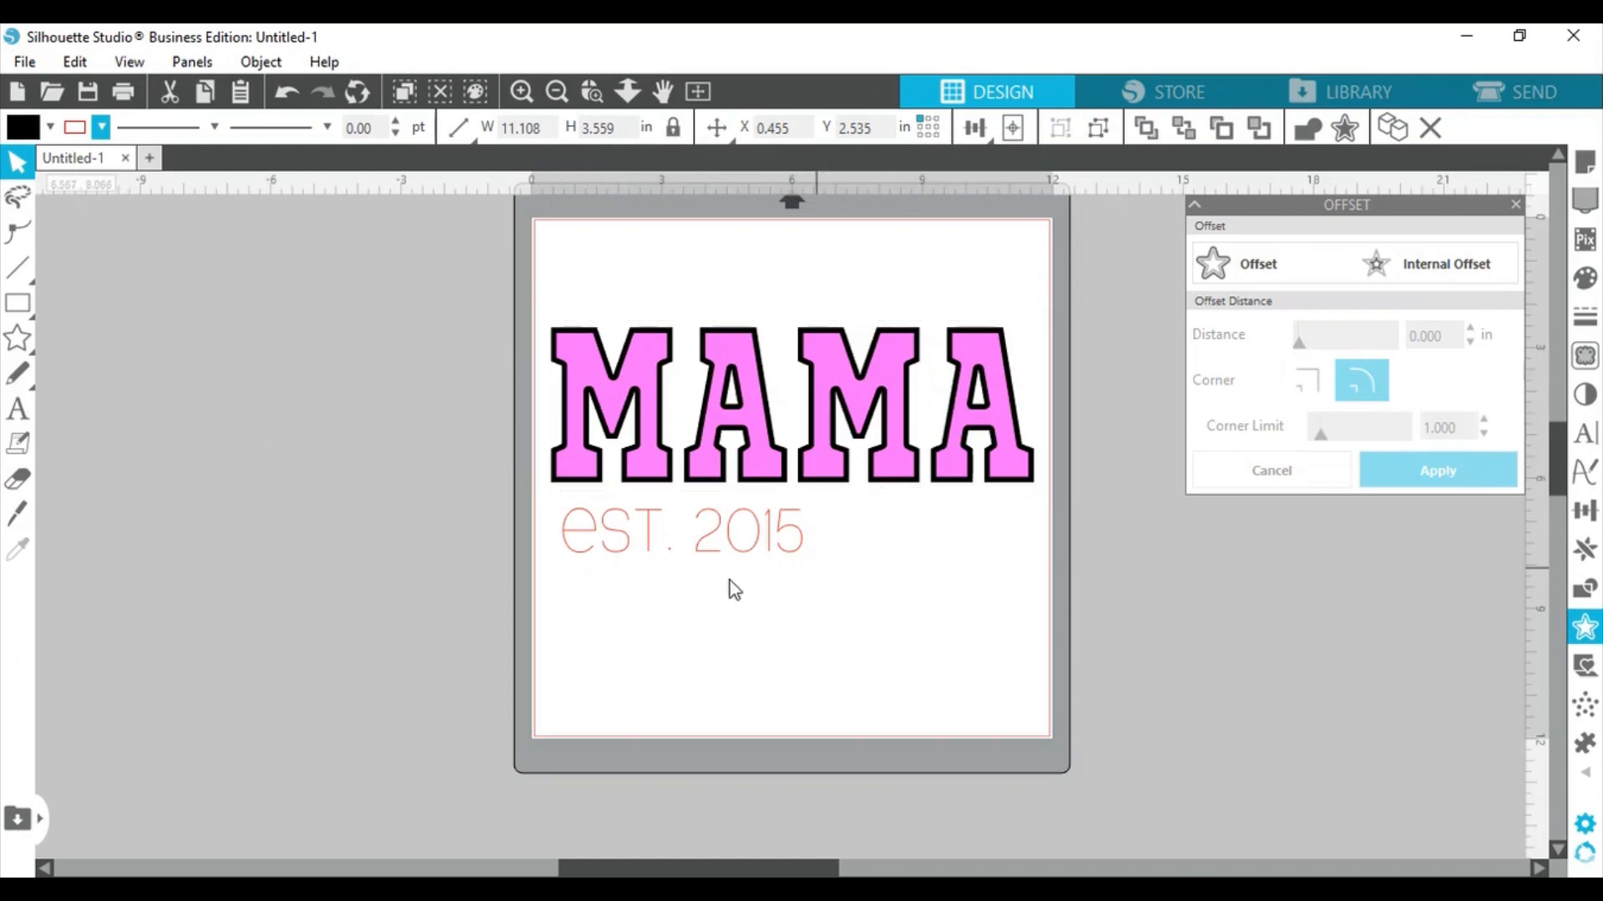
left_click(553, 504)
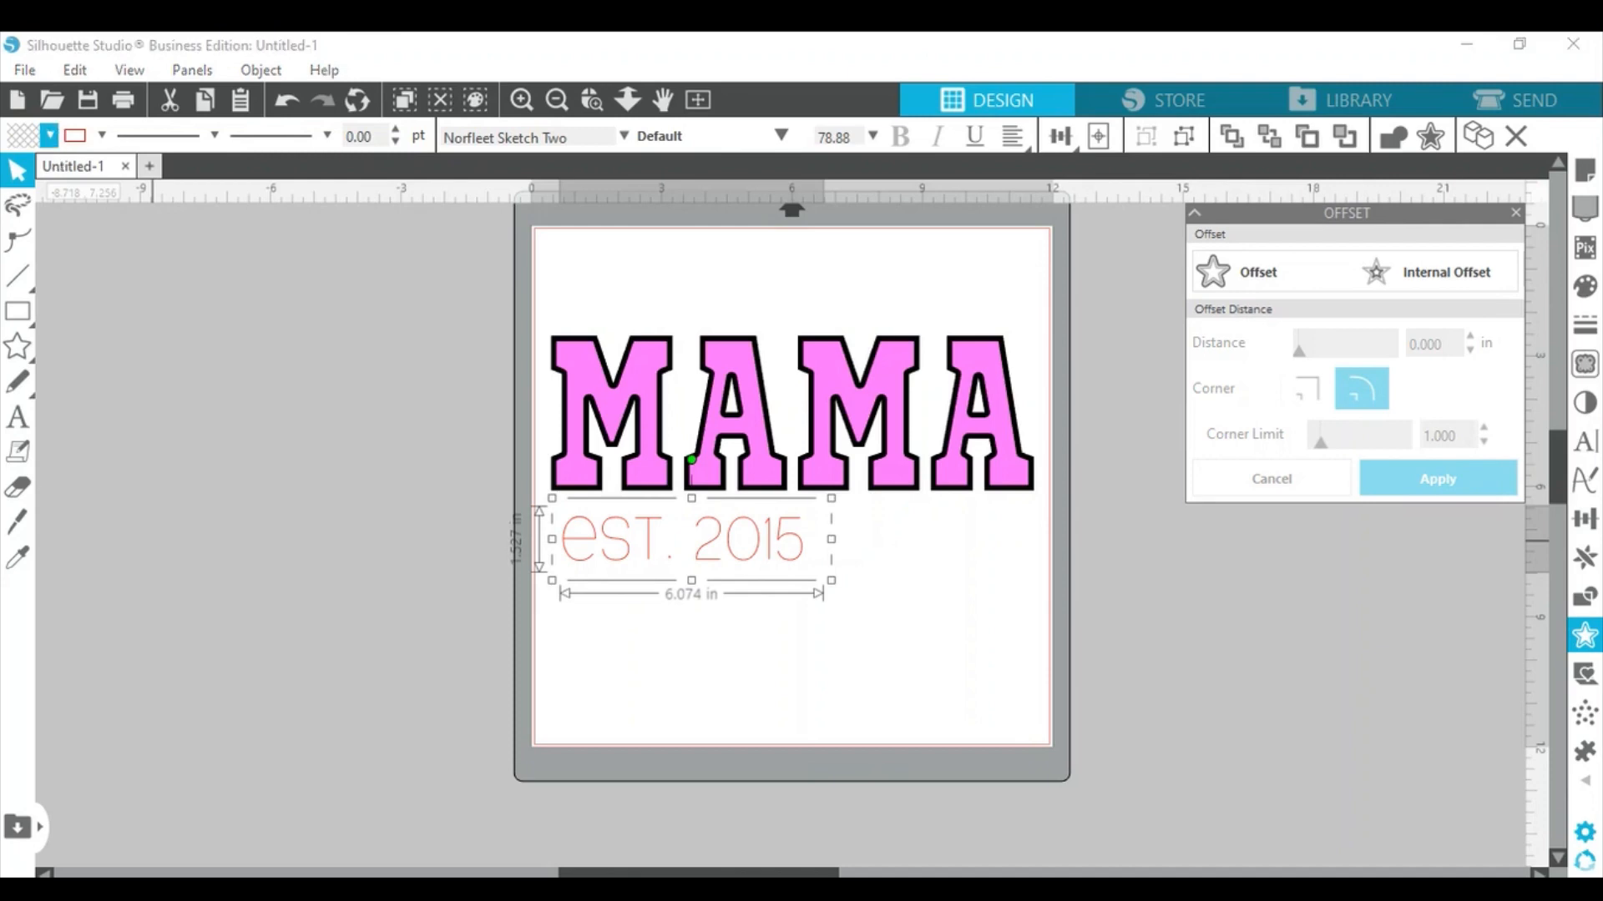
left_click(49, 165)
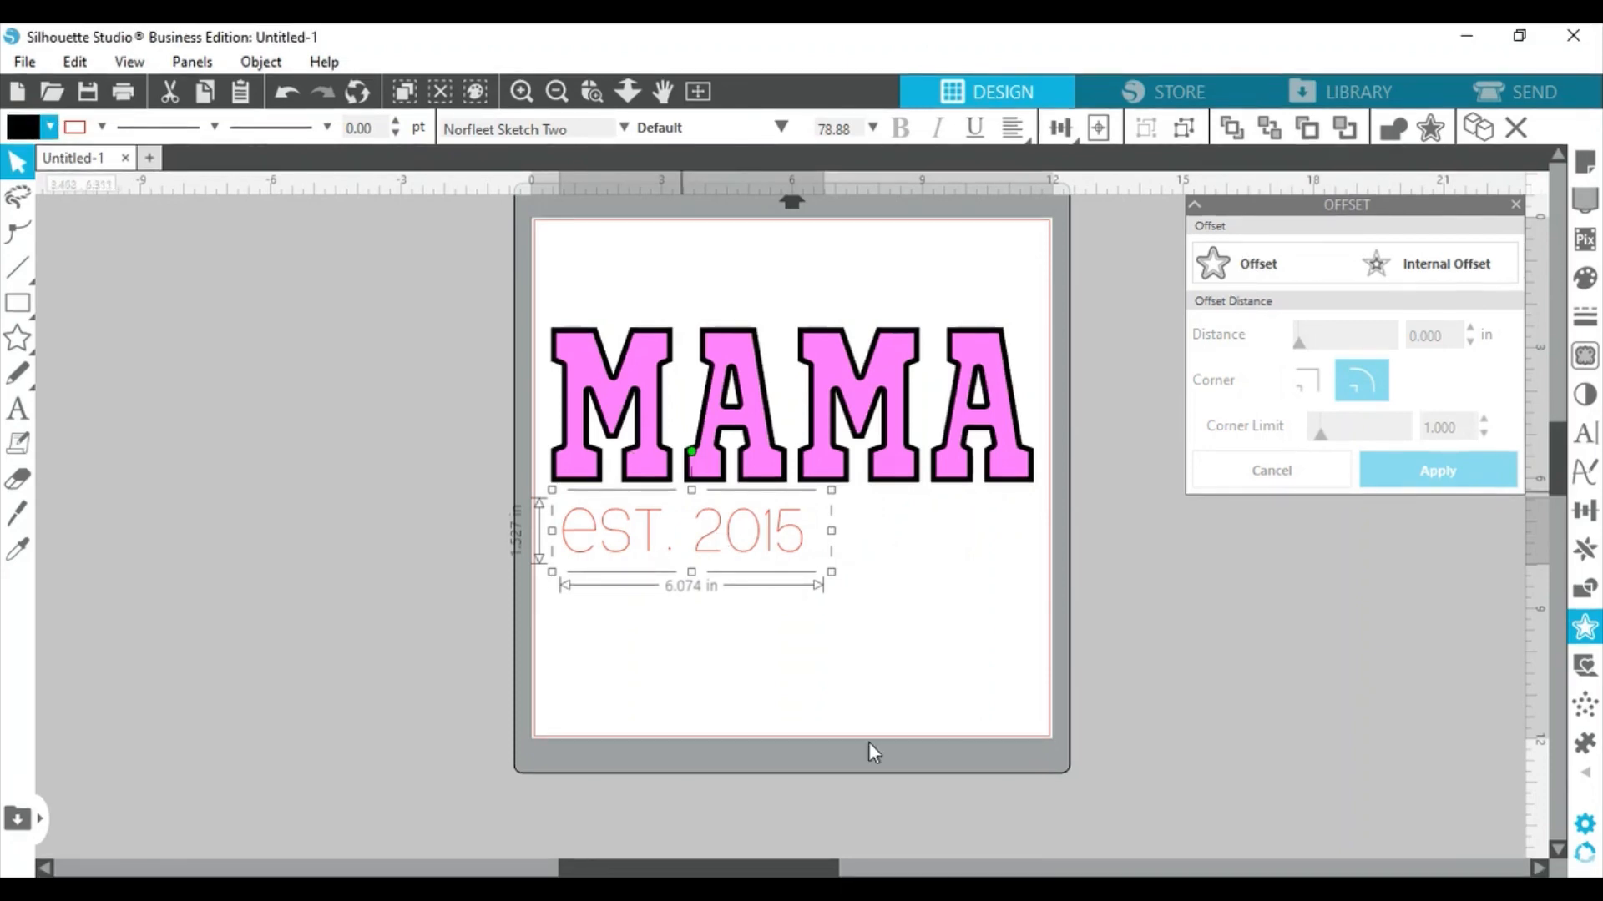
left_click(753, 646)
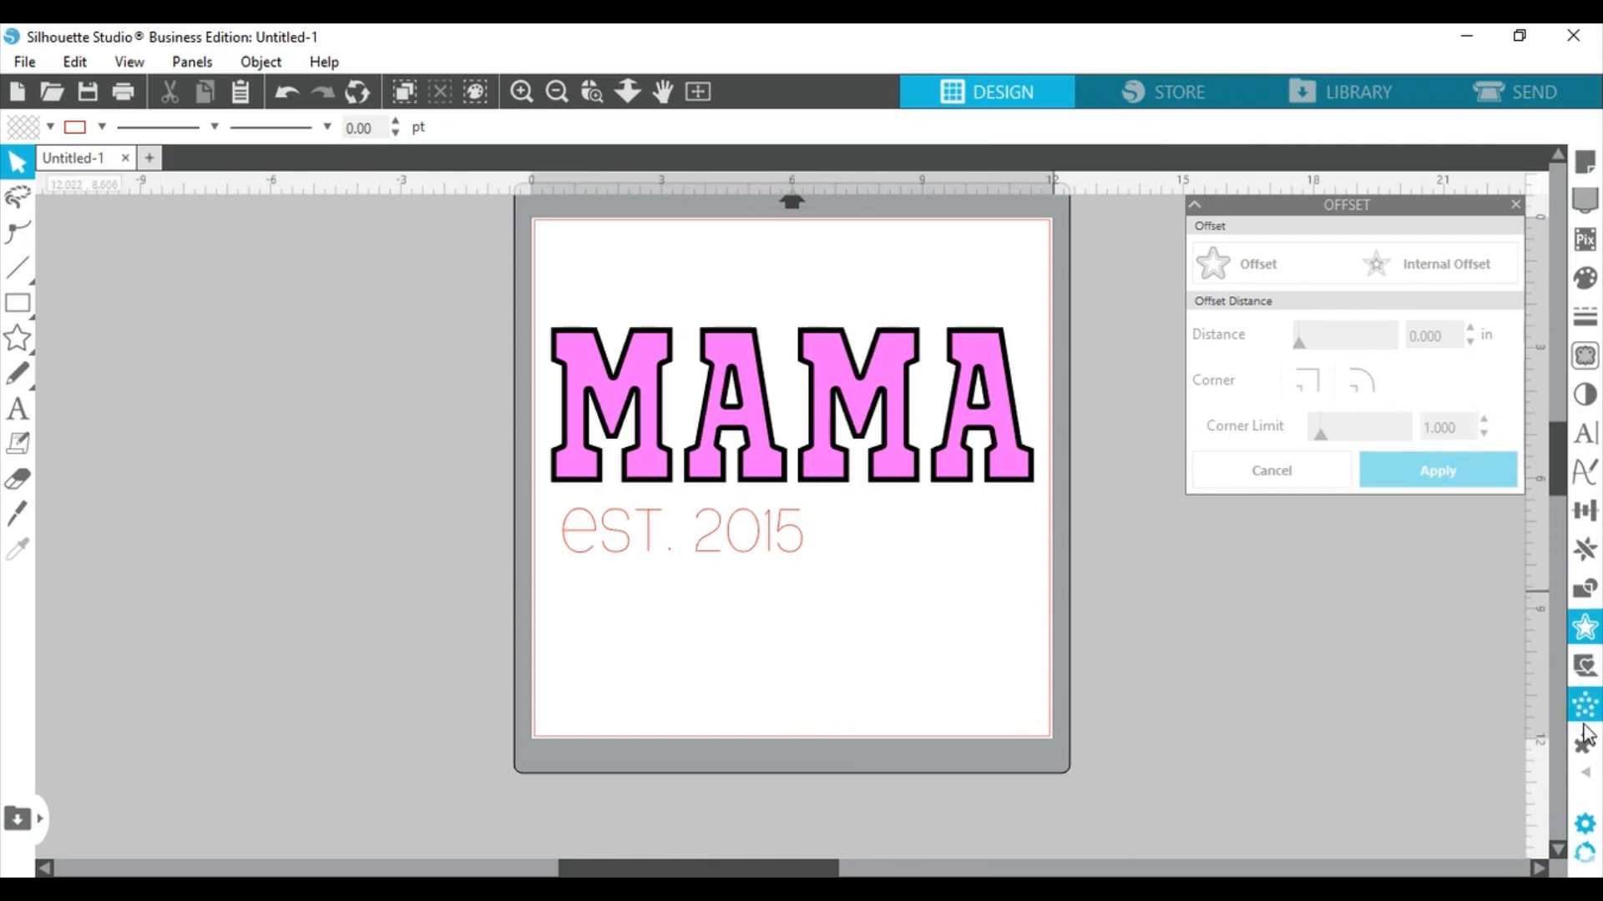
Step: Apply the edge rhinestone effect to the outer black MAMA letters with 10ss stones spaced 0.015 in apart
left_click(1588, 778)
left_click(1384, 758)
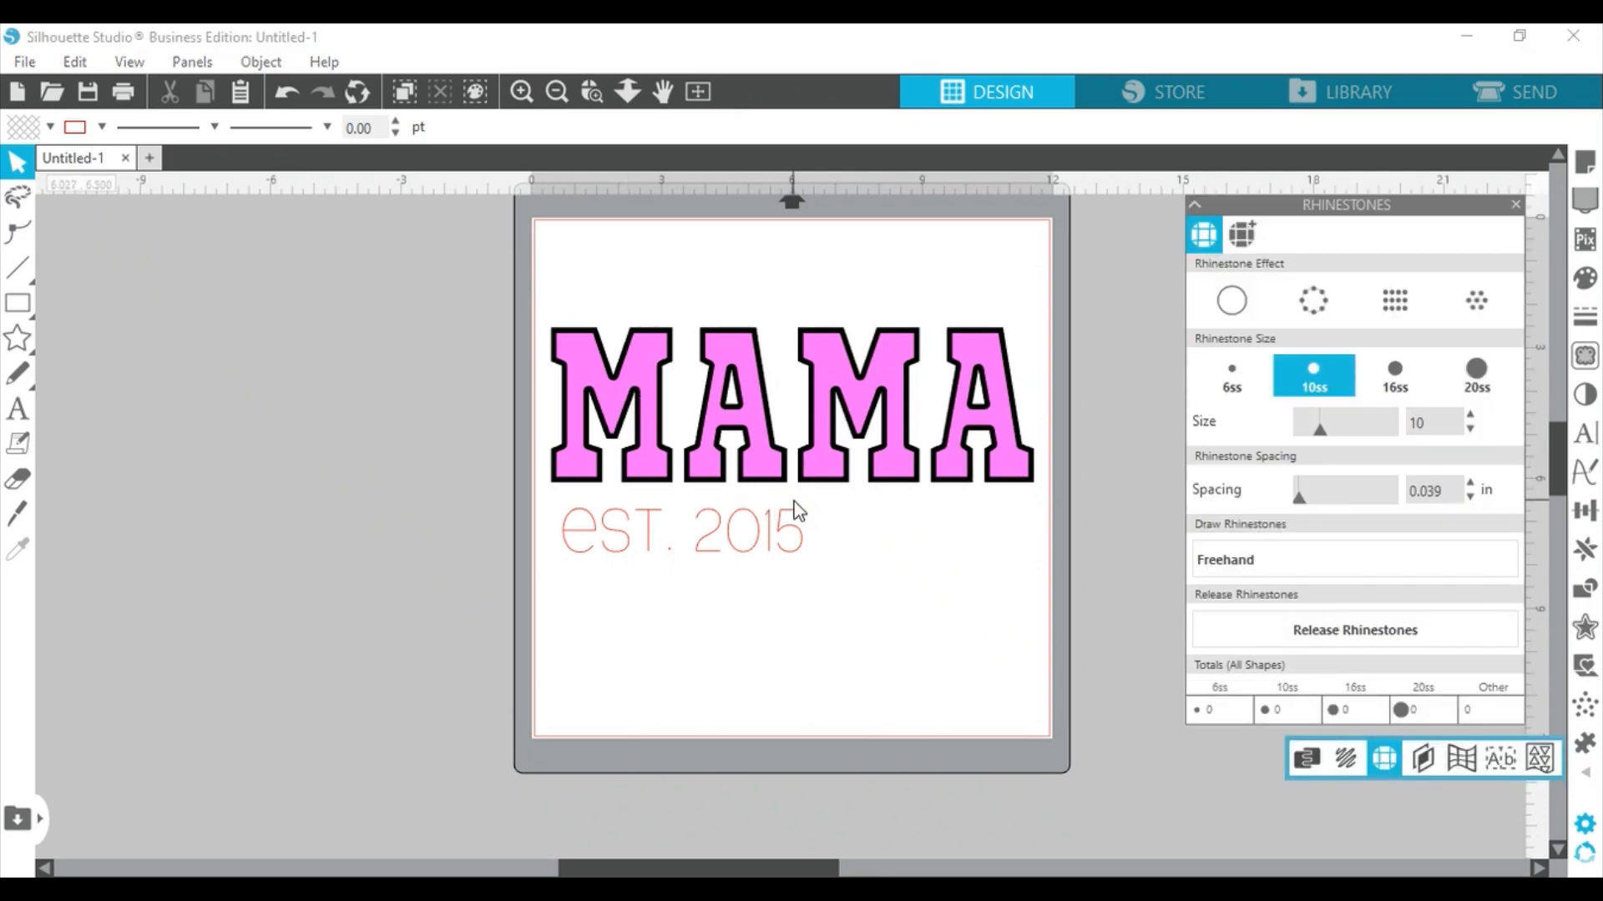
left_click(993, 492)
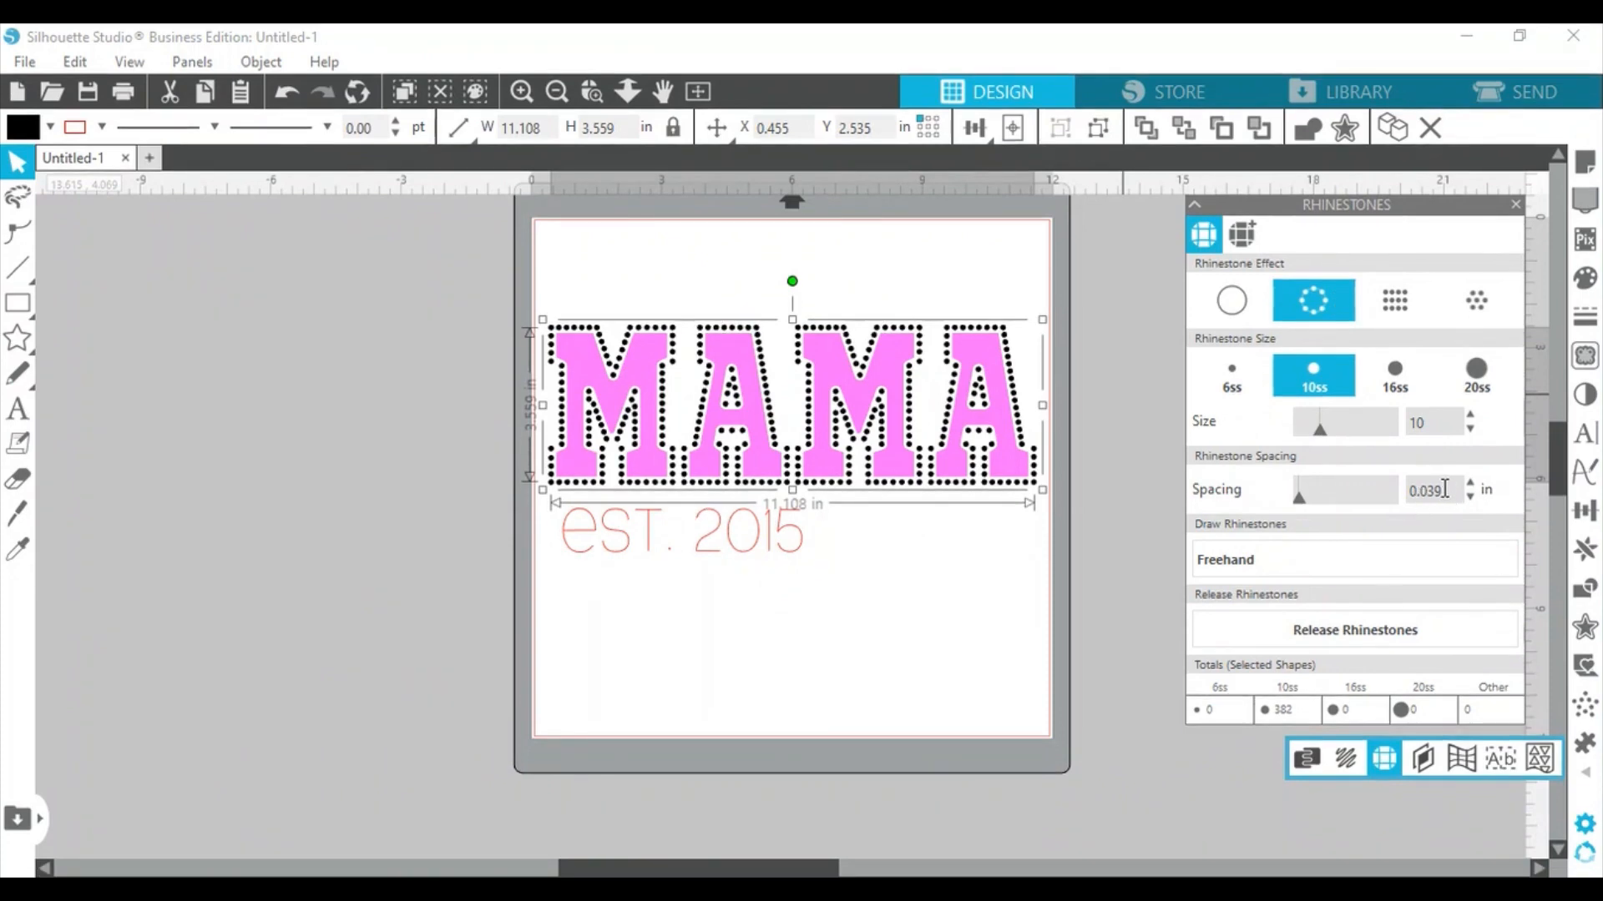
key("BackSpace")
key("Return")
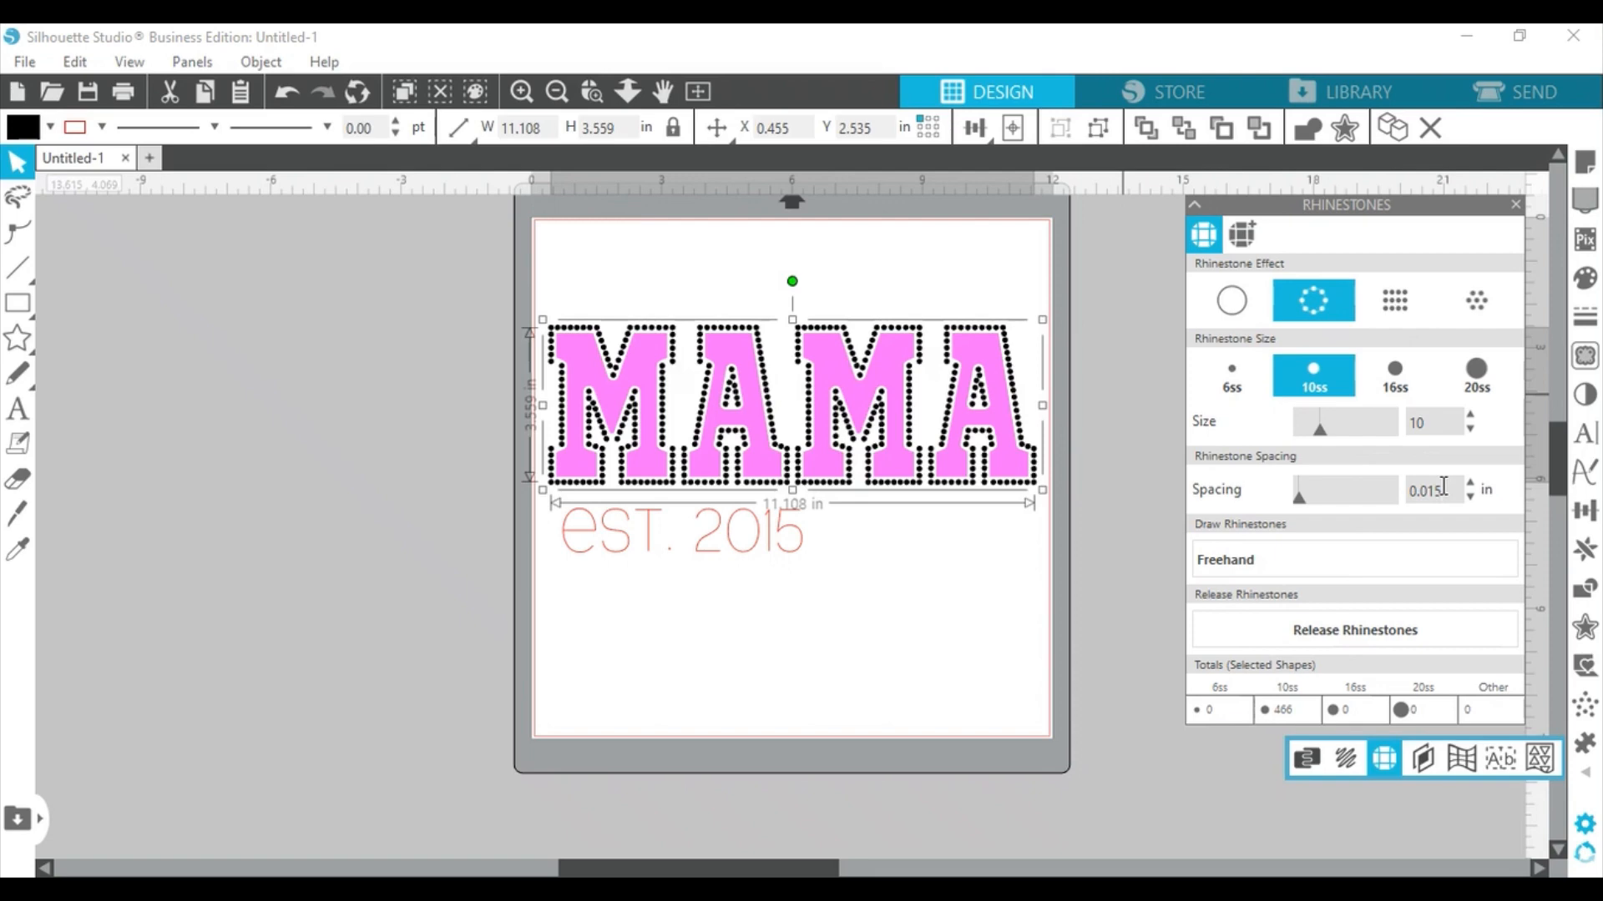
left_click(797, 570)
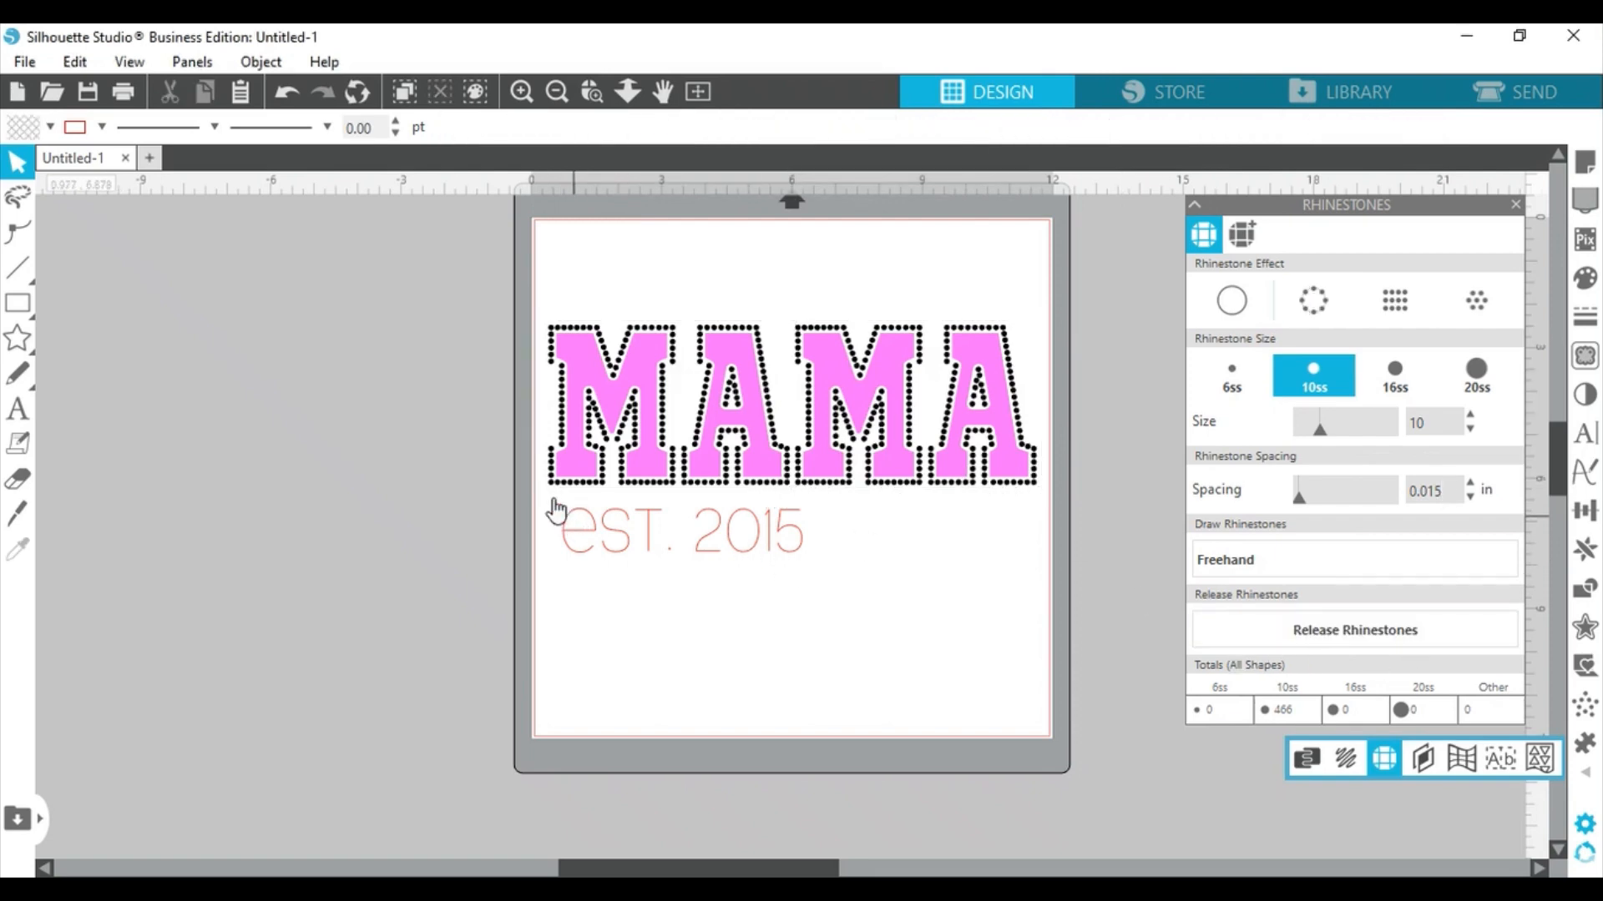
Step: Apply the edge rhinestone effect with 10ss stones to "est. 2015" and set its line colour to black
mouse_move(553, 500)
left_mouse_down()
mouse_move(579, 537)
mouse_move(868, 572)
mouse_move(823, 572)
left_mouse_up()
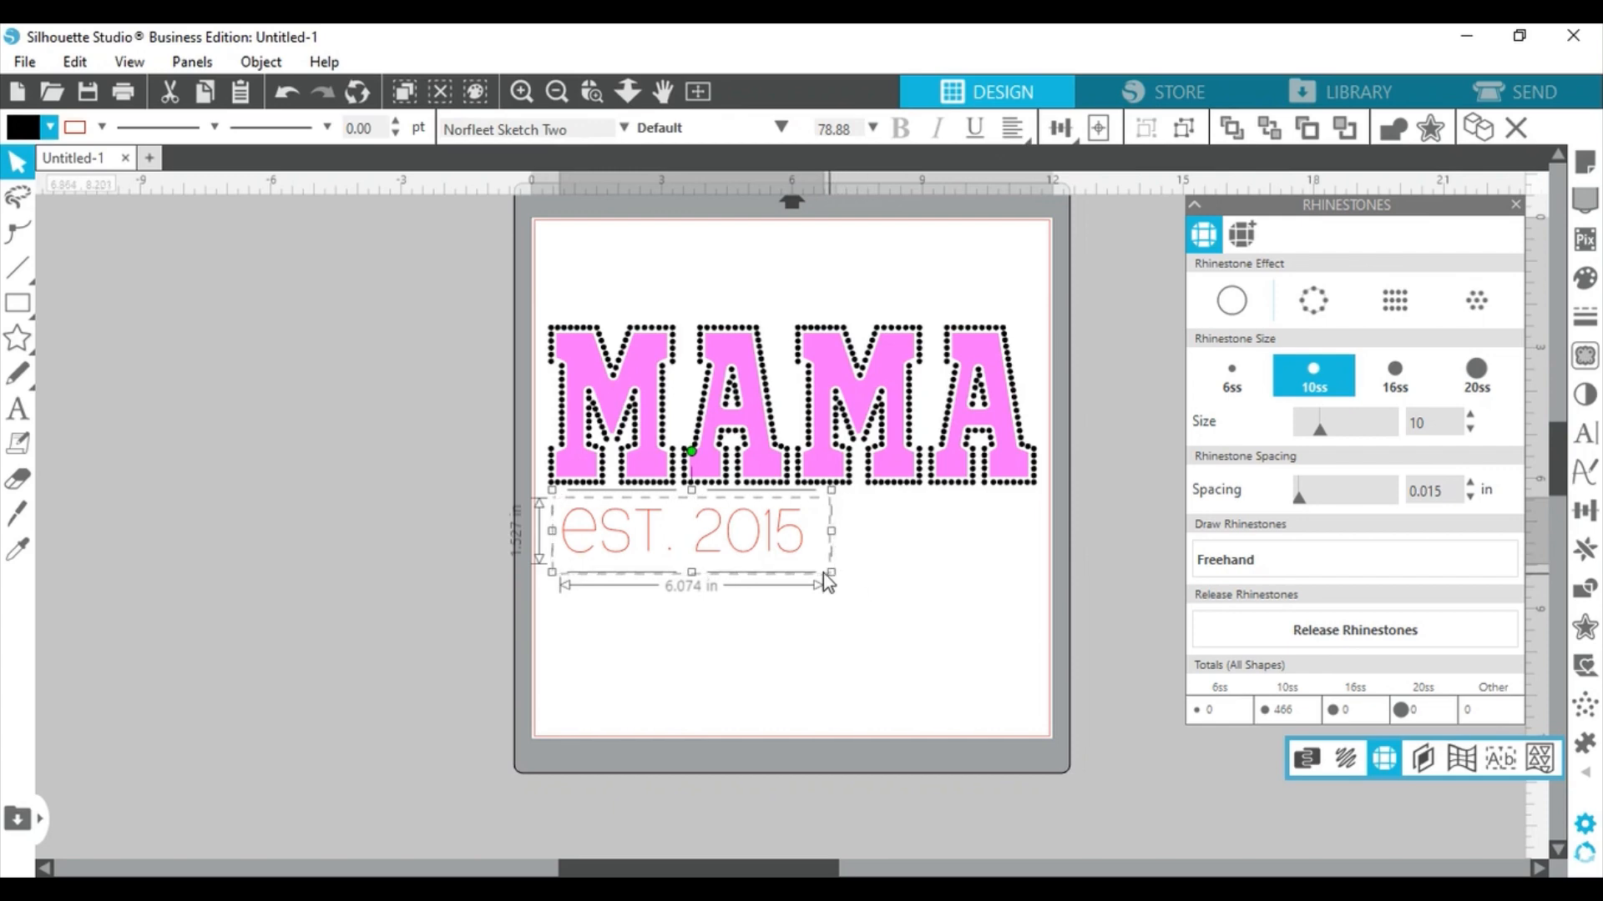
left_click(1303, 298)
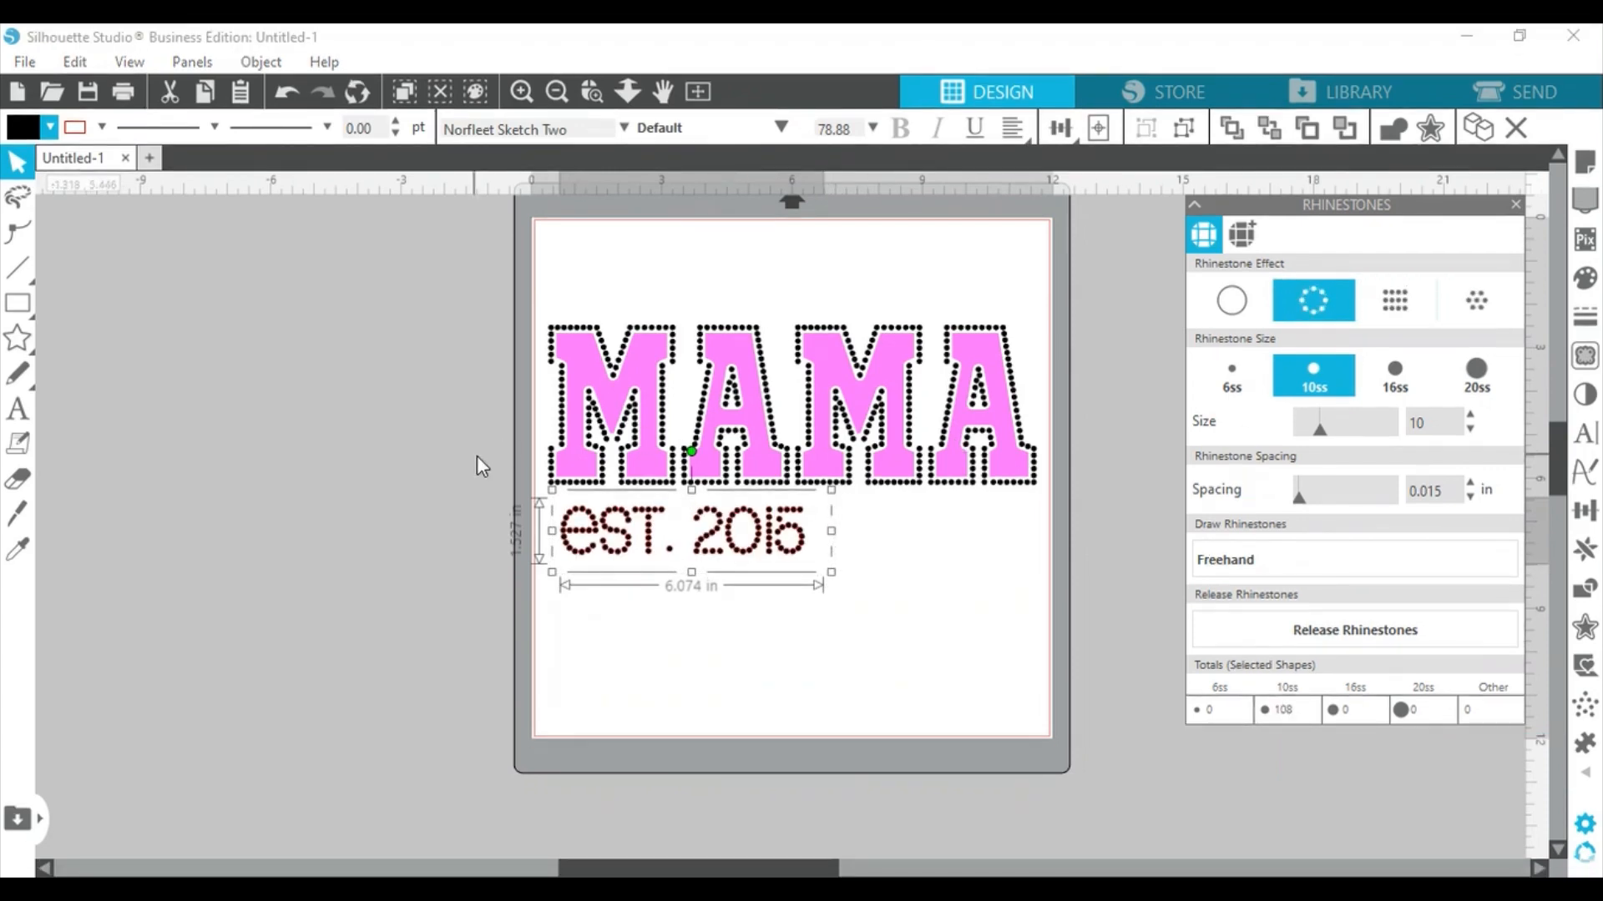
left_click(98, 130)
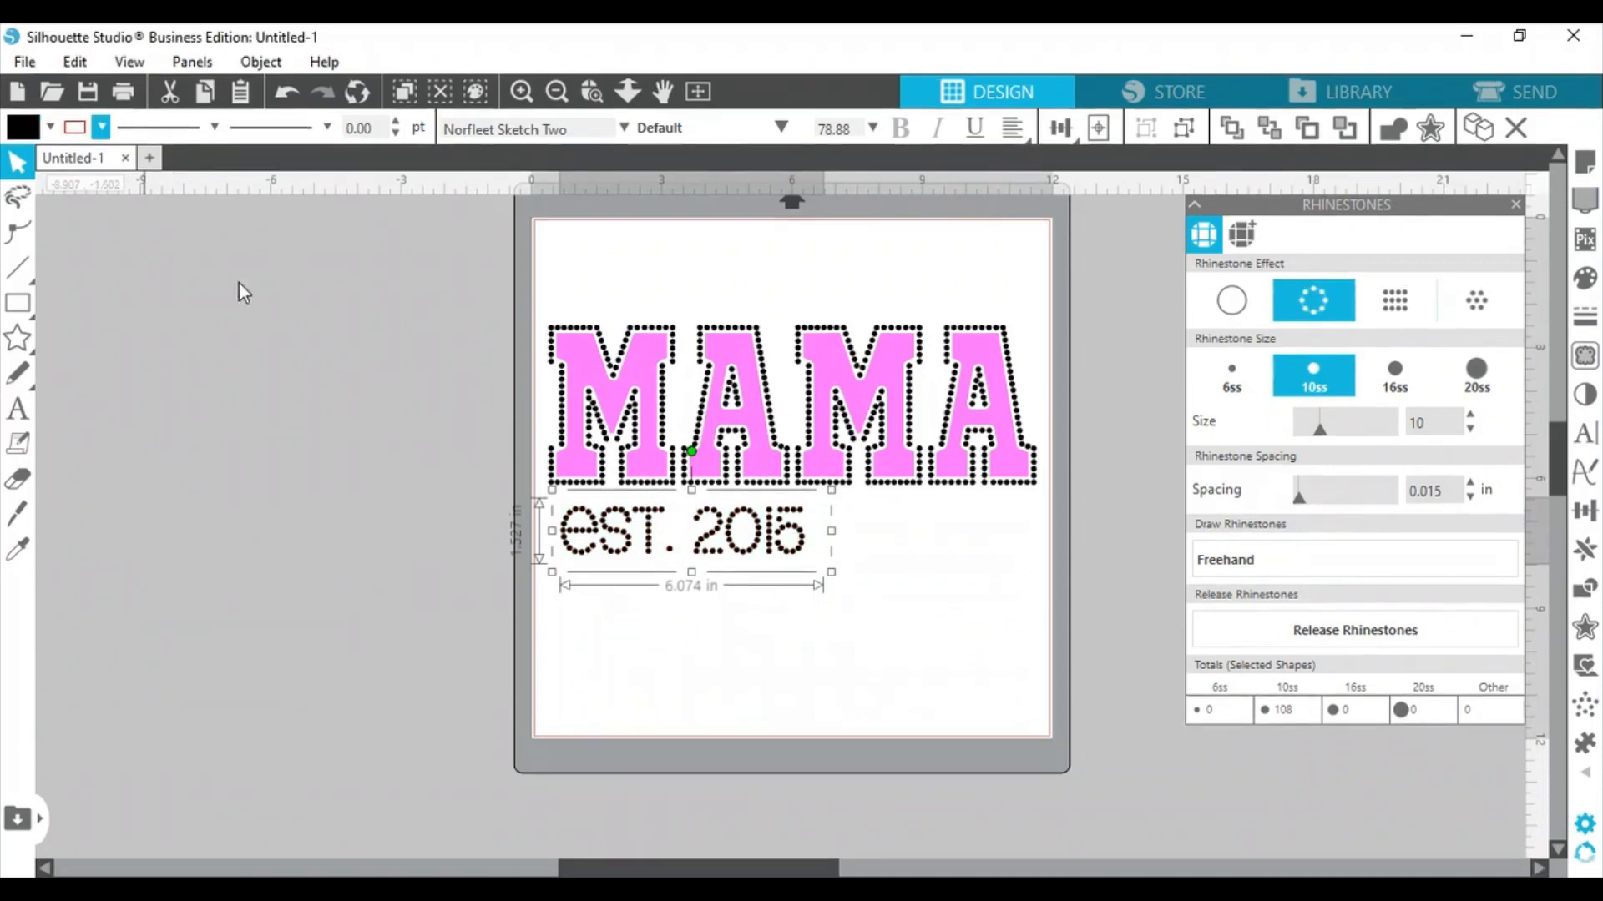
left_click(964, 664)
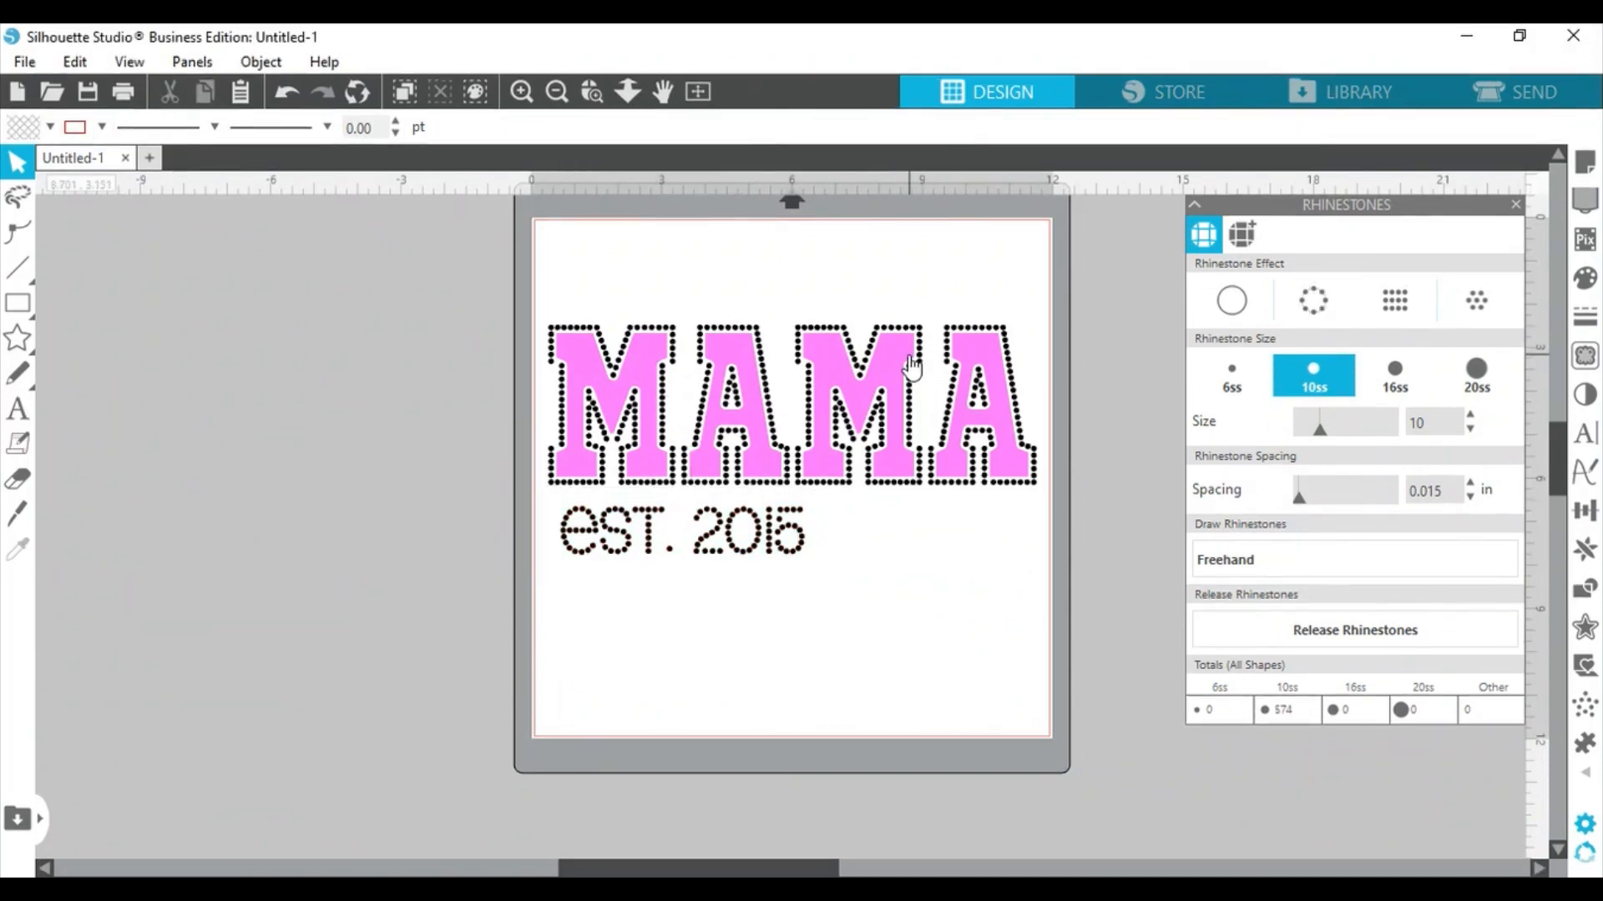
Step: Fill the inner pink MAMA letters with 10ss rhinestones, trying the linear fill before settling on the radial fill
left_click(908, 359)
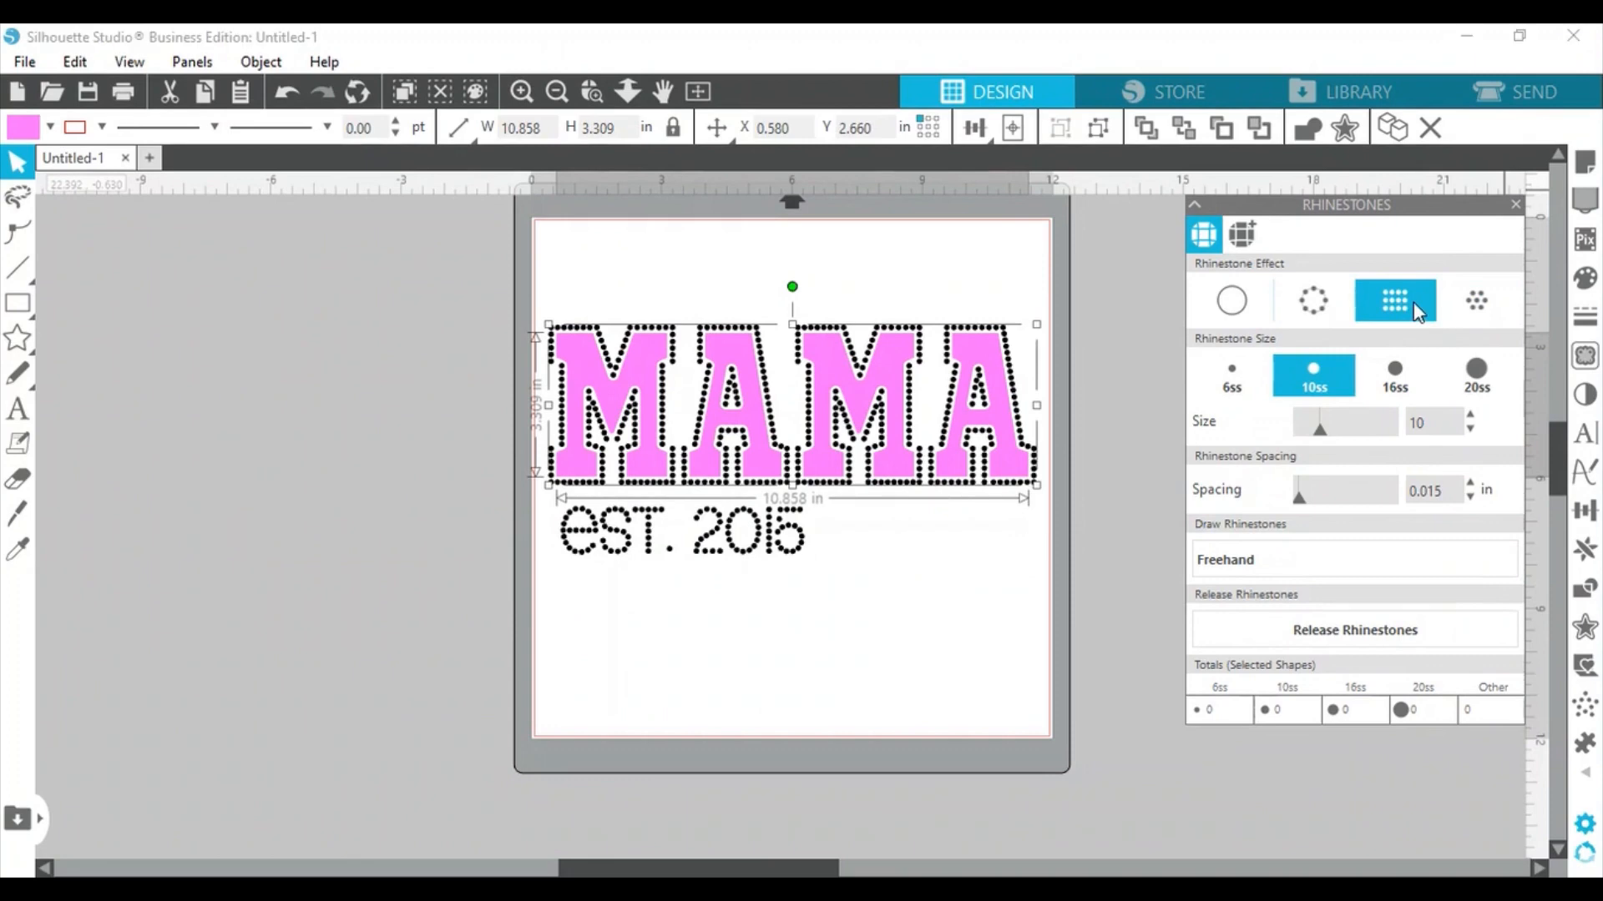
left_click(1414, 302)
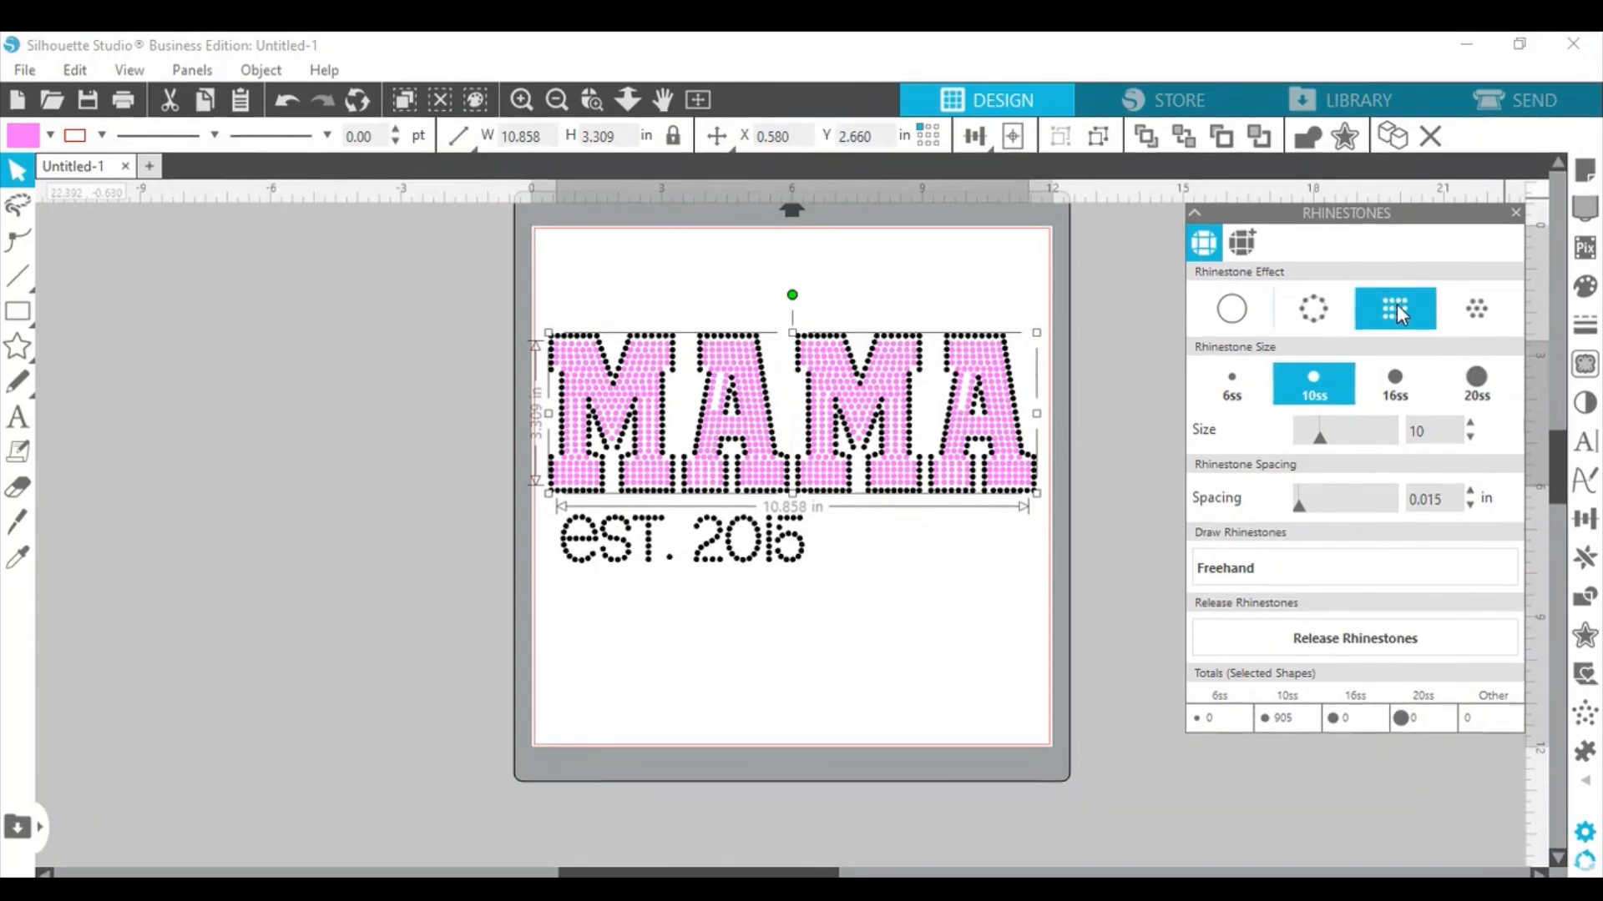
left_click(1491, 321)
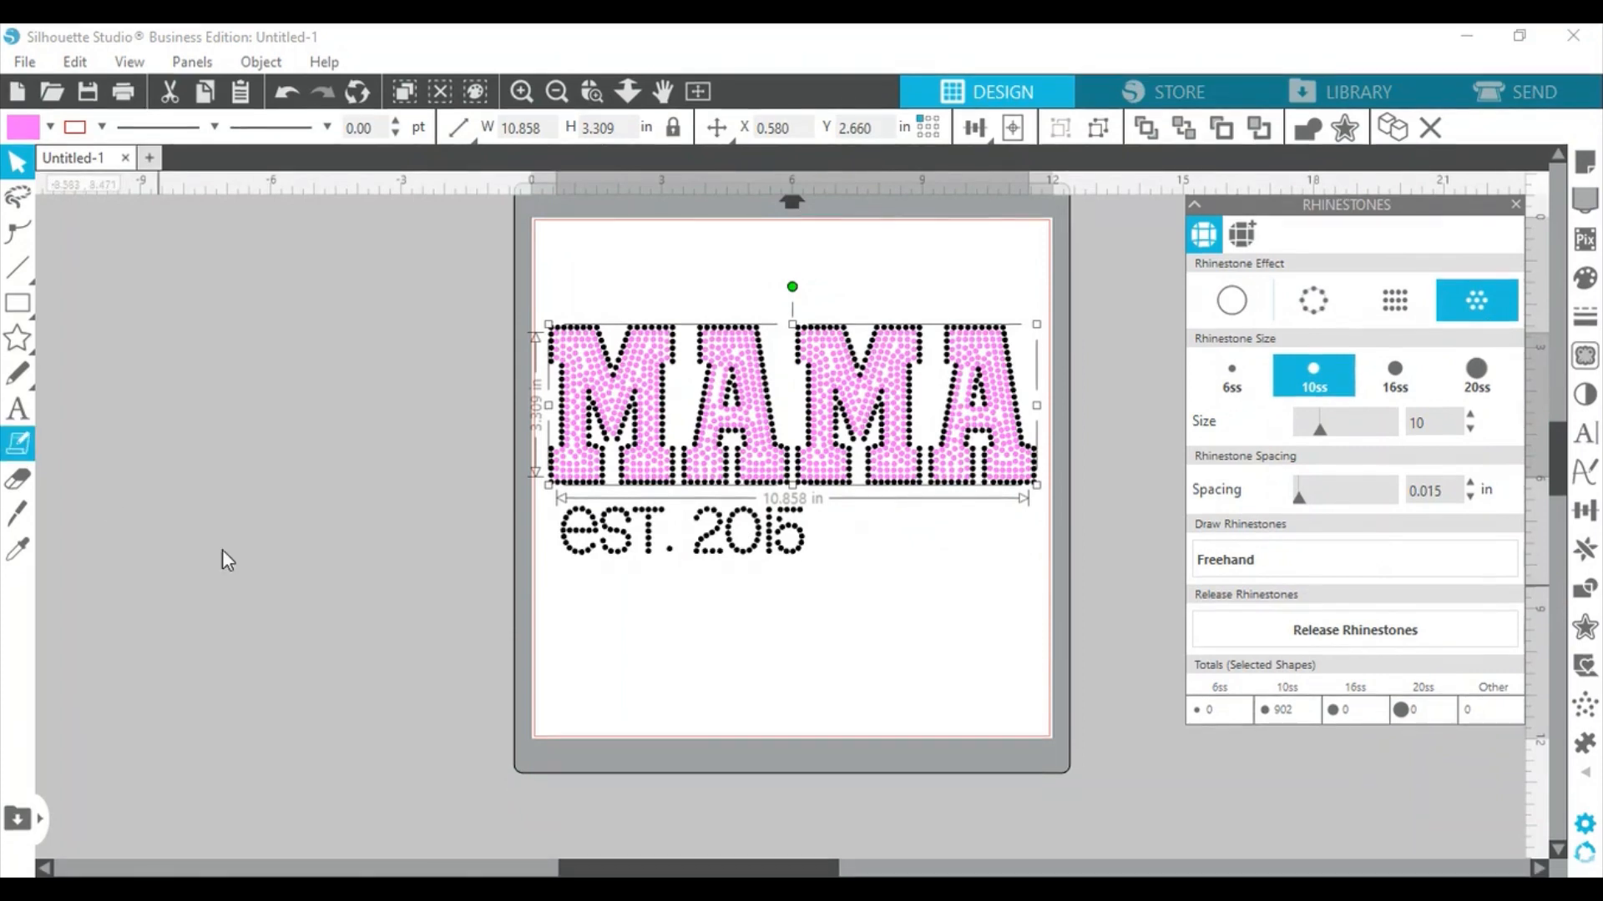
left_click(379, 450)
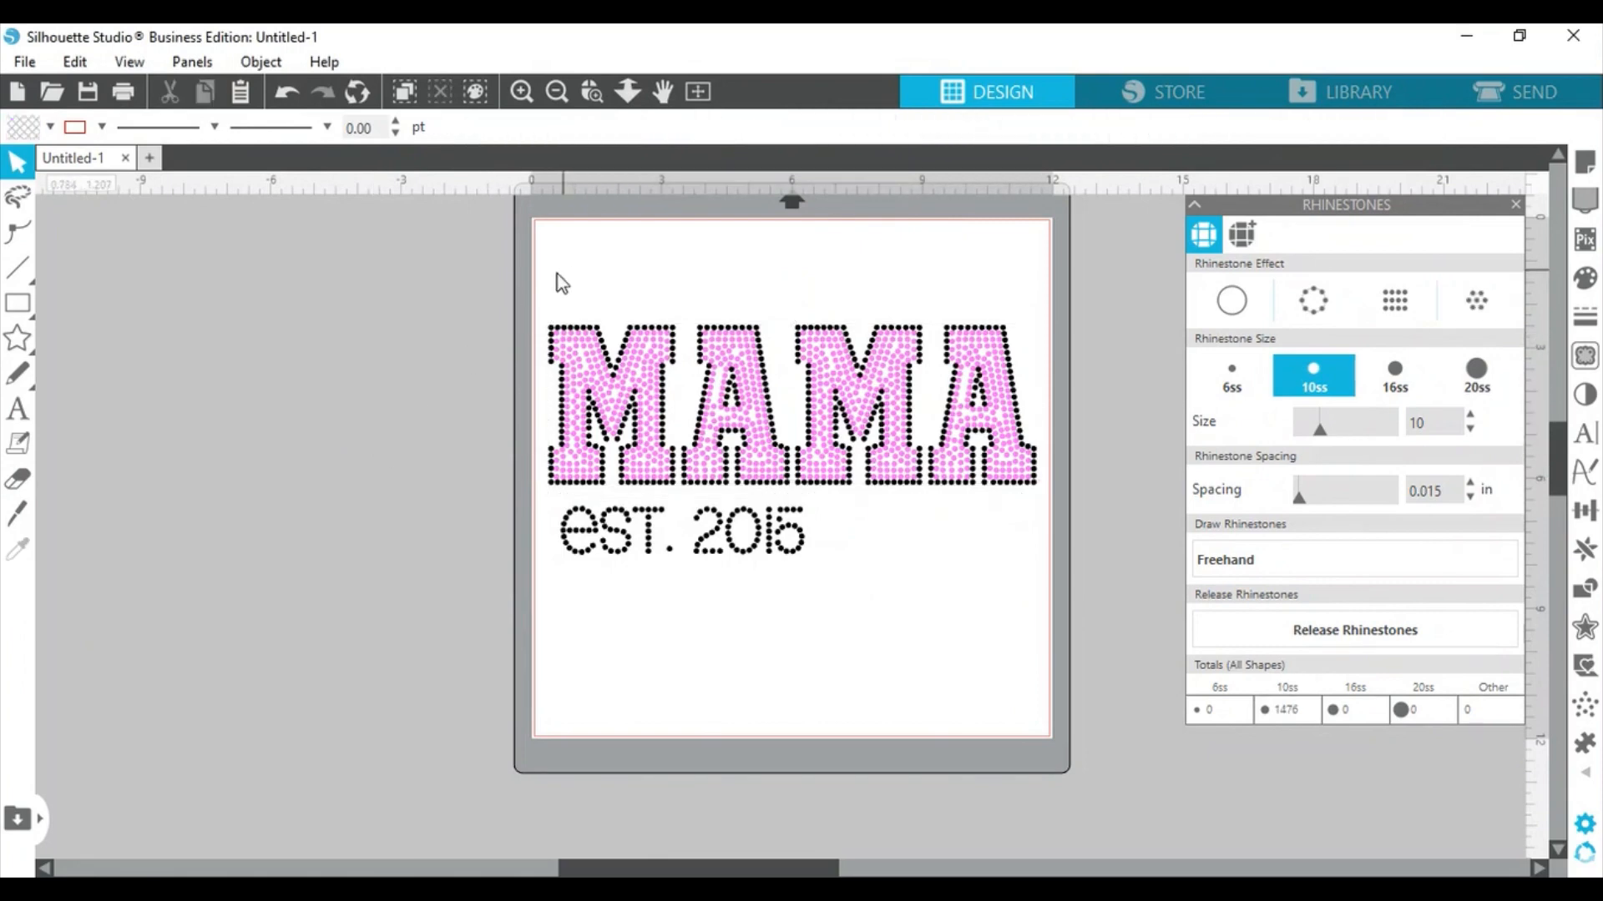
Step: Select the MAMA and "est. 2015" rhinestone shapes together and release the rhinestones into individual stones
left_click(570, 396)
left_click(686, 522, "shift")
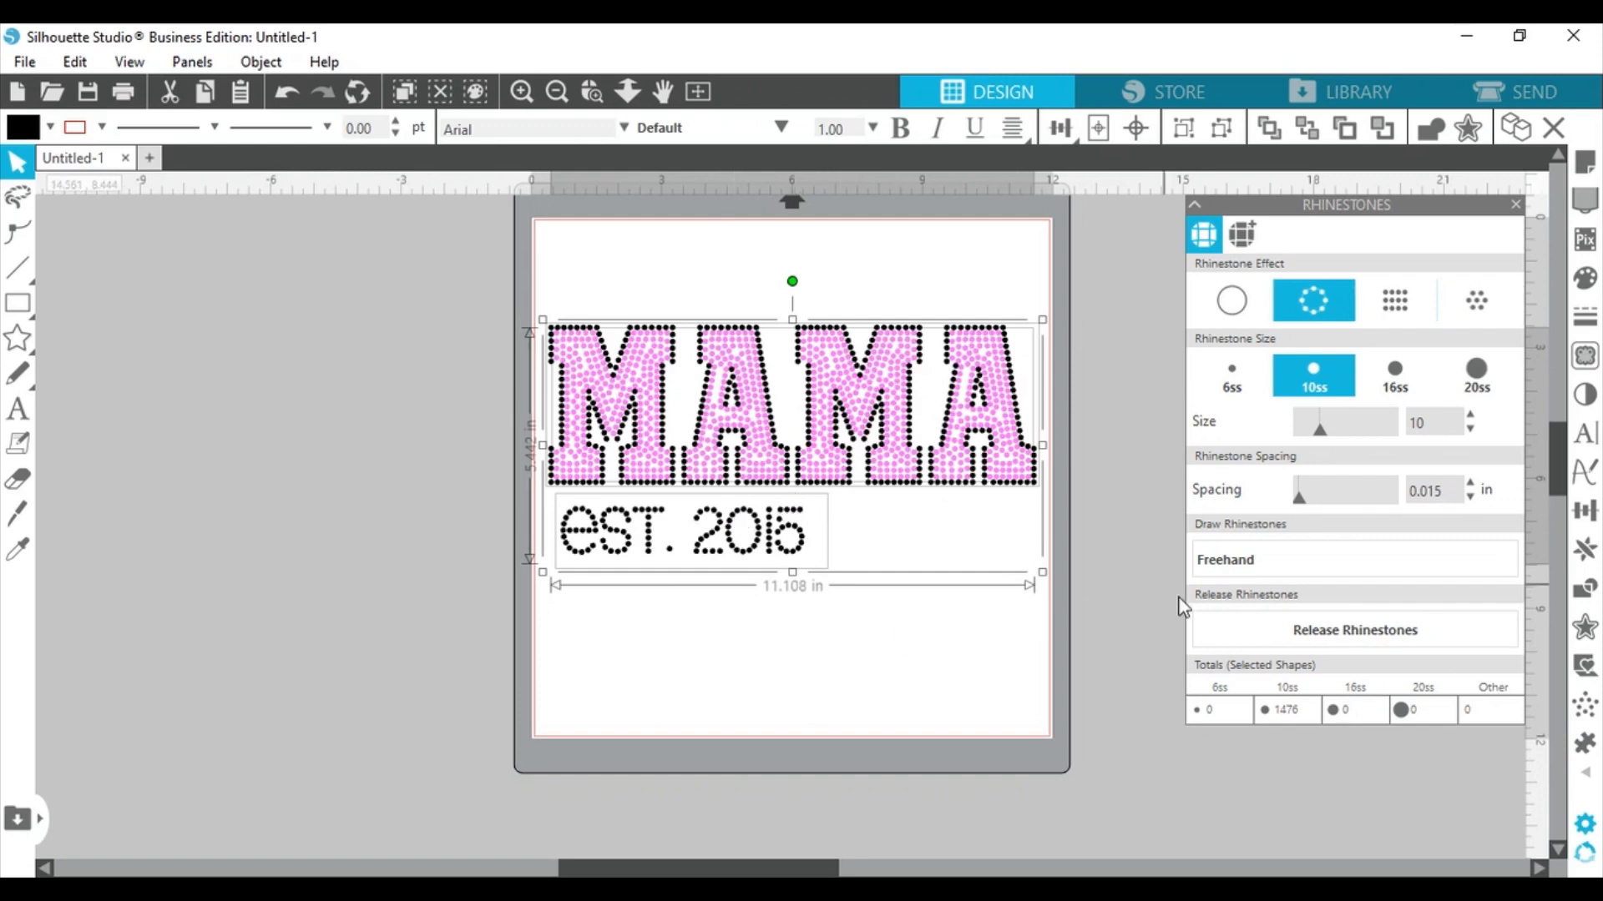
left_click(1323, 636)
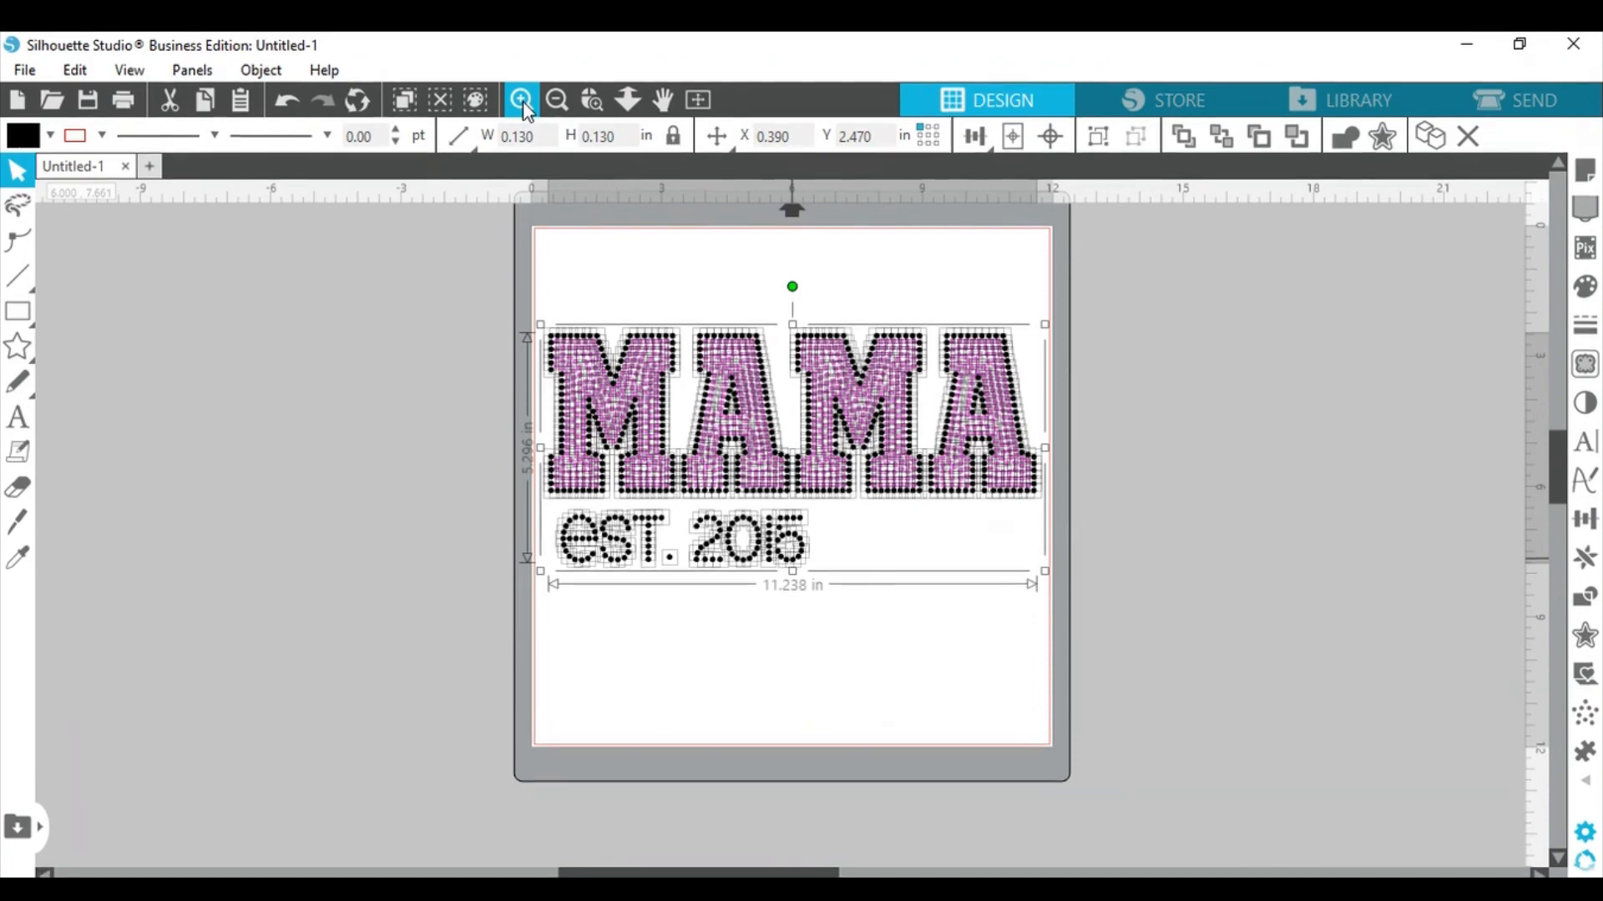
left_click(521, 91)
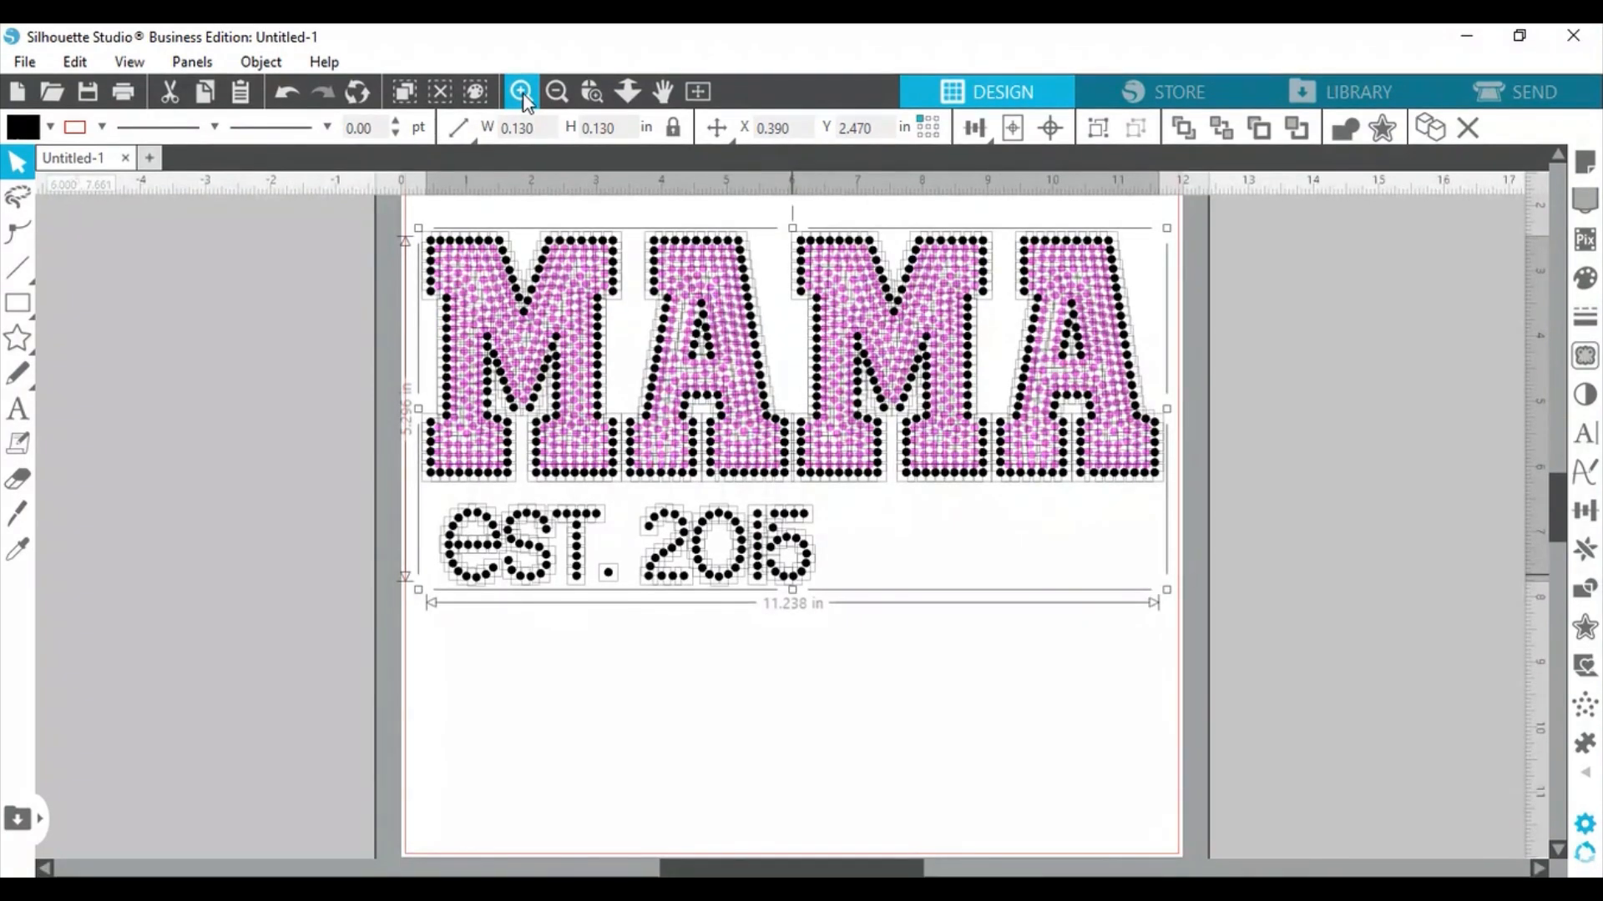
left_click(520, 92)
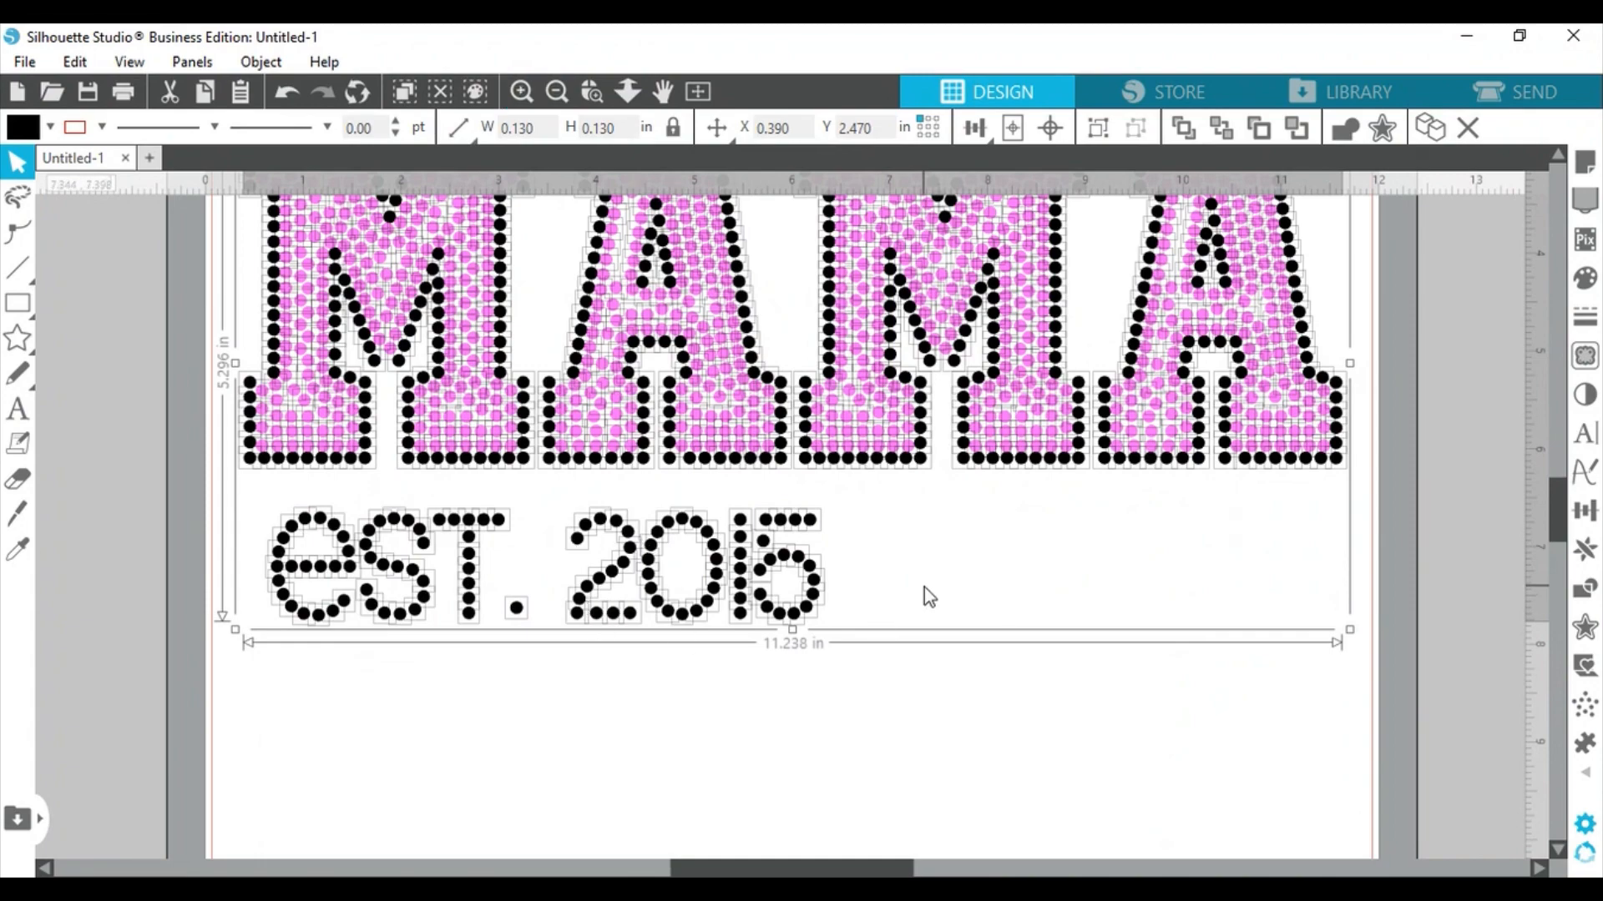
Step: Deselect all of the released rhinestones in the MAMA and "est. 2015" design
scroll(924, 587, "up", 3)
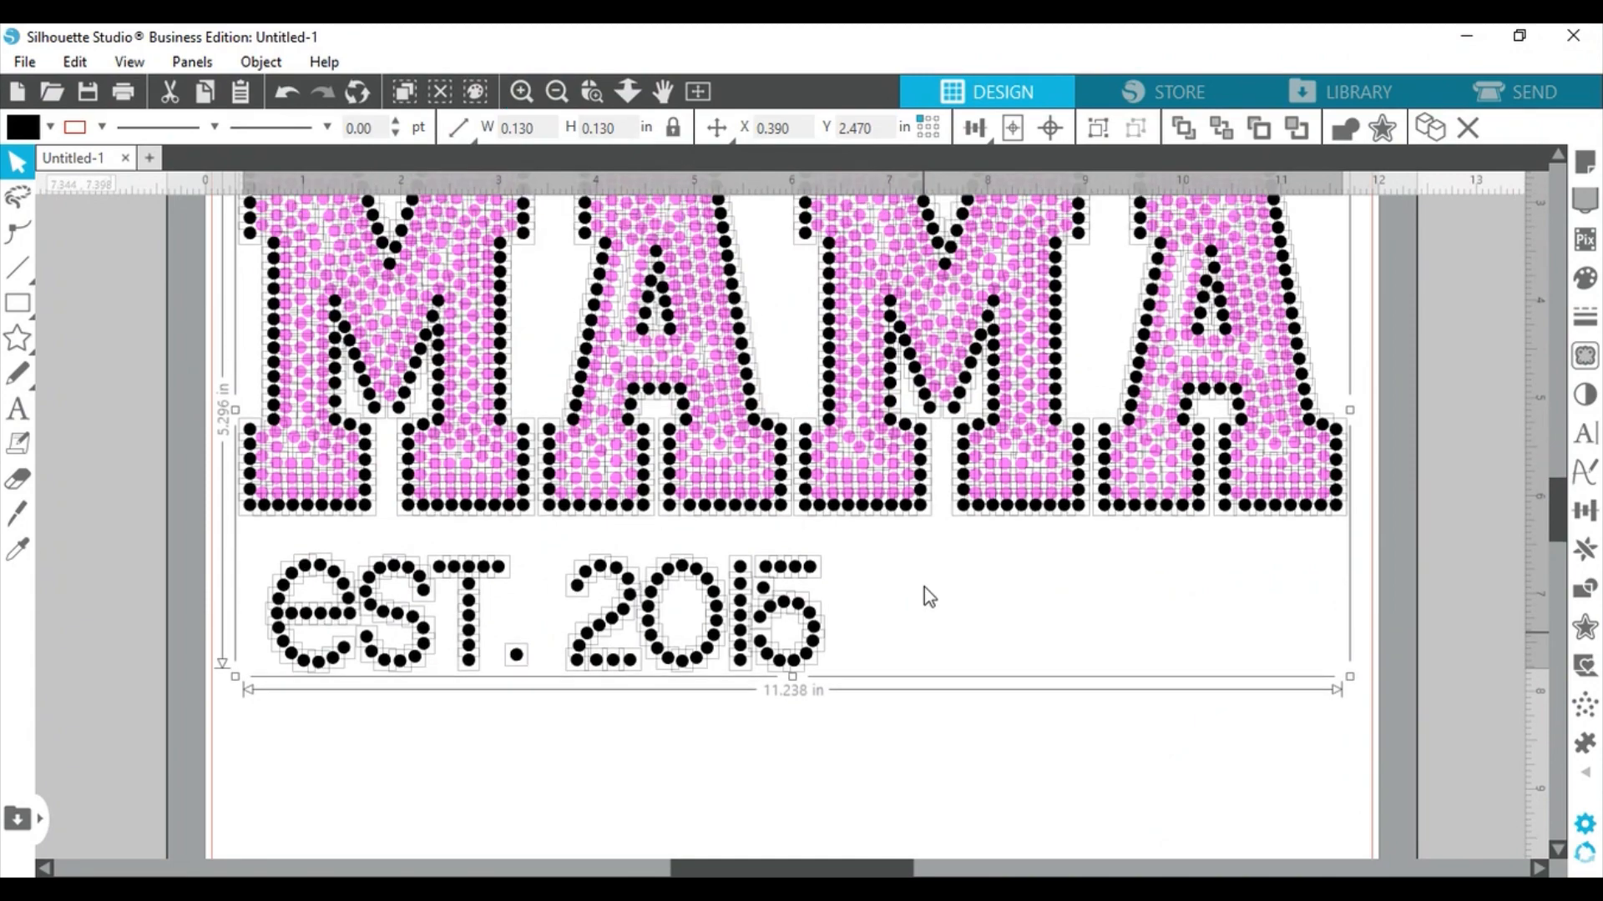
scroll(924, 588, "up", 1)
scroll(1056, 294, "up", 1)
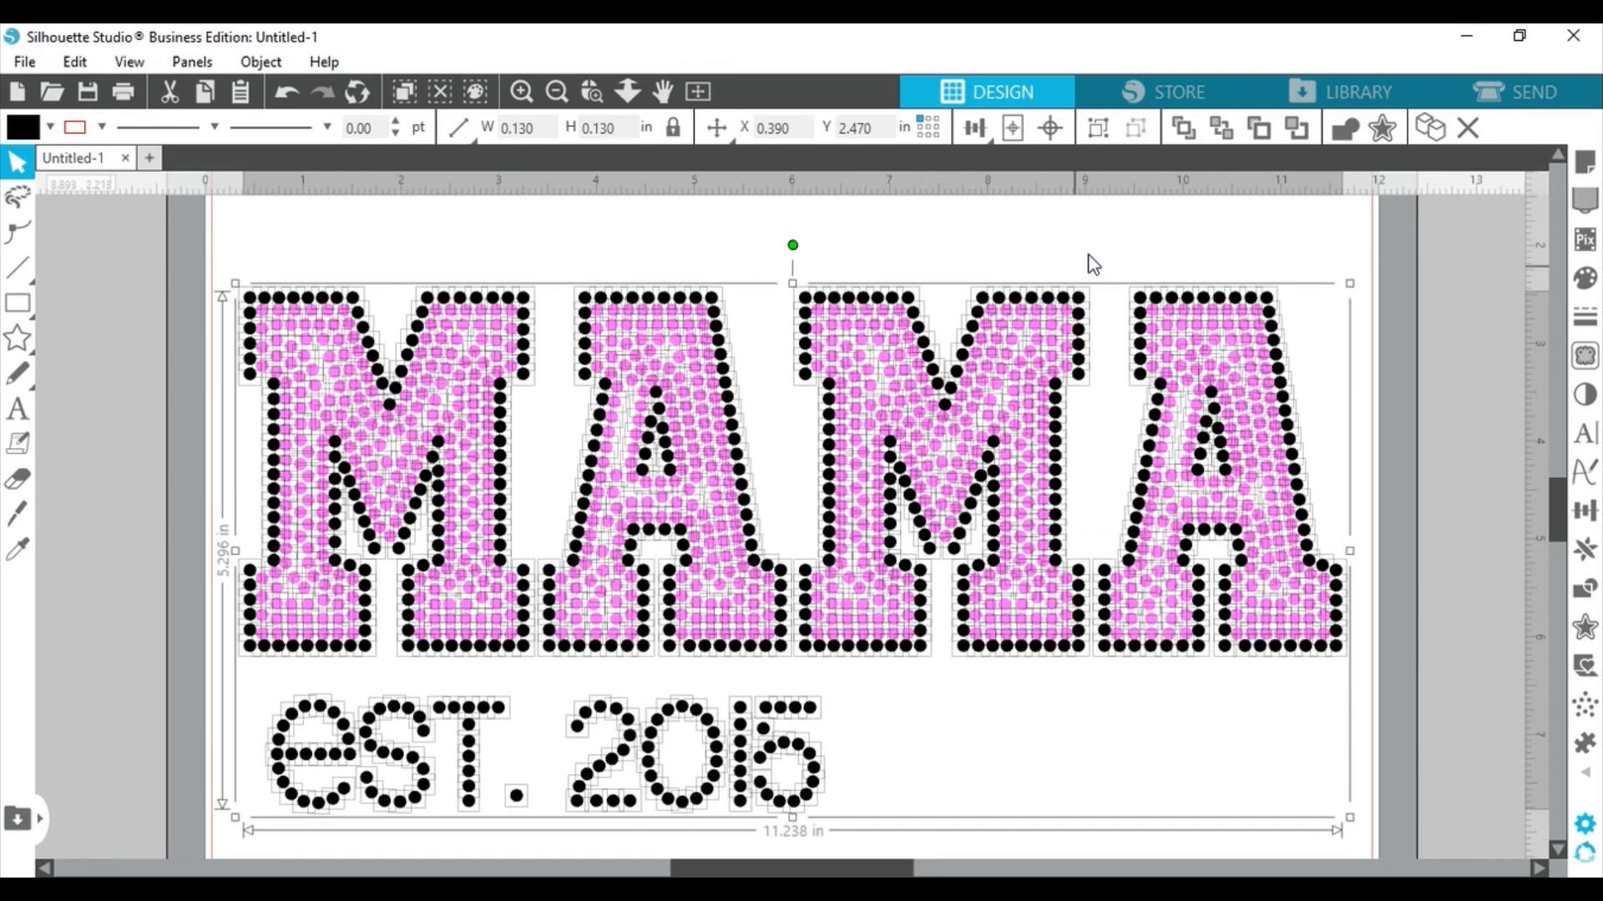
left_click(1077, 277)
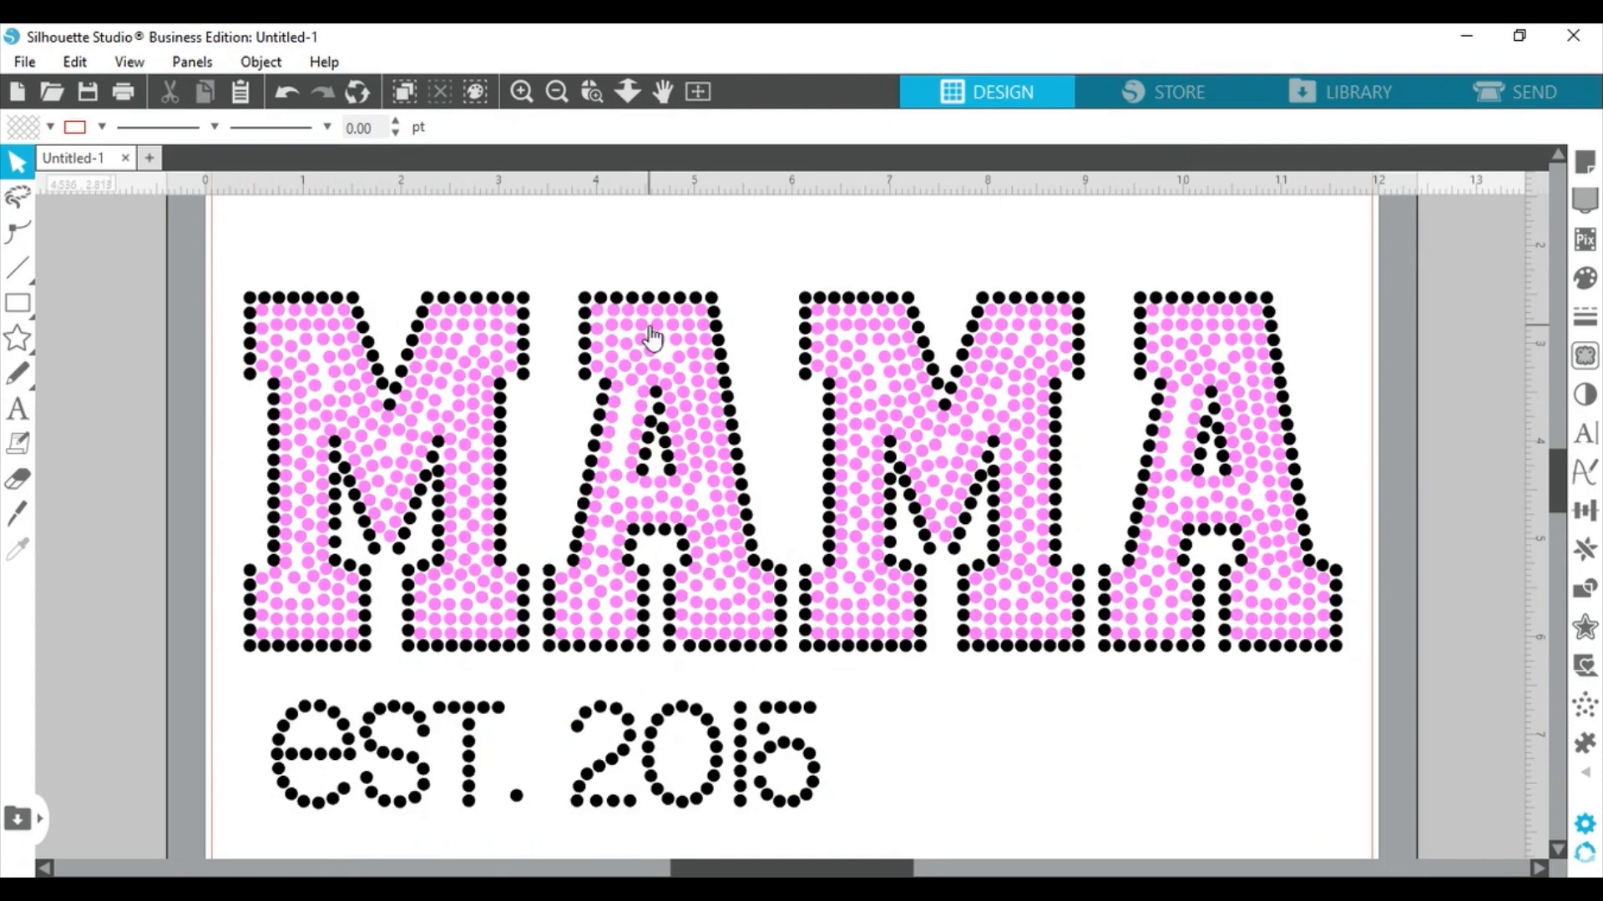
Step: Examine the individual pink and black stones in the MAMA letters up close, selecting a single pink stone in the first A
left_click(522, 92)
scroll(637, 411, "up", 3)
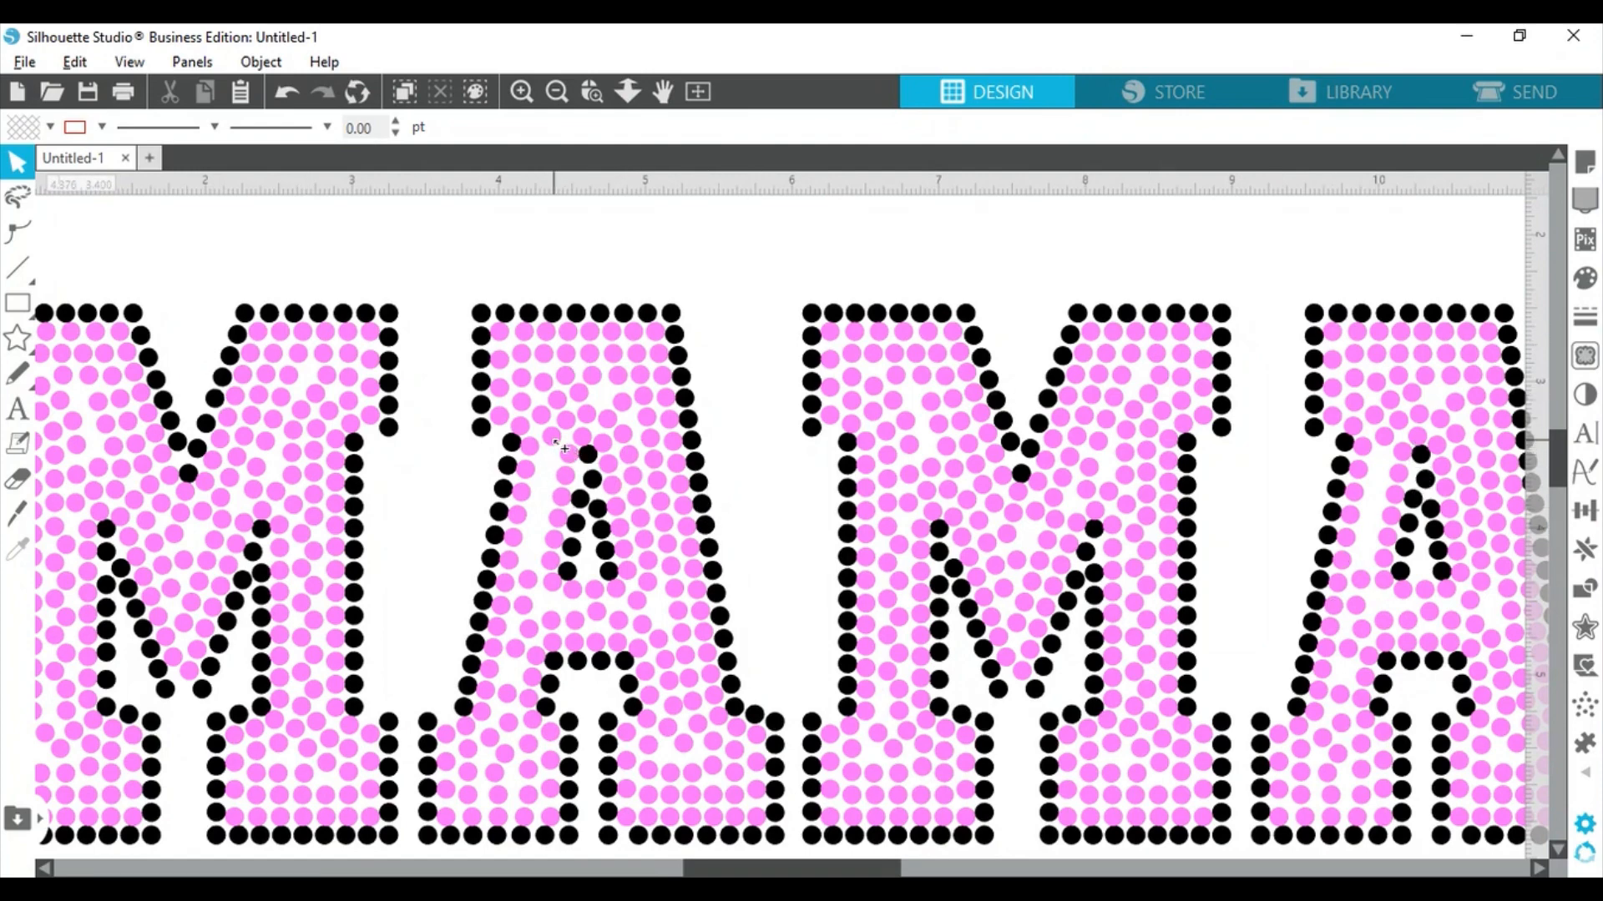
left_click(544, 463)
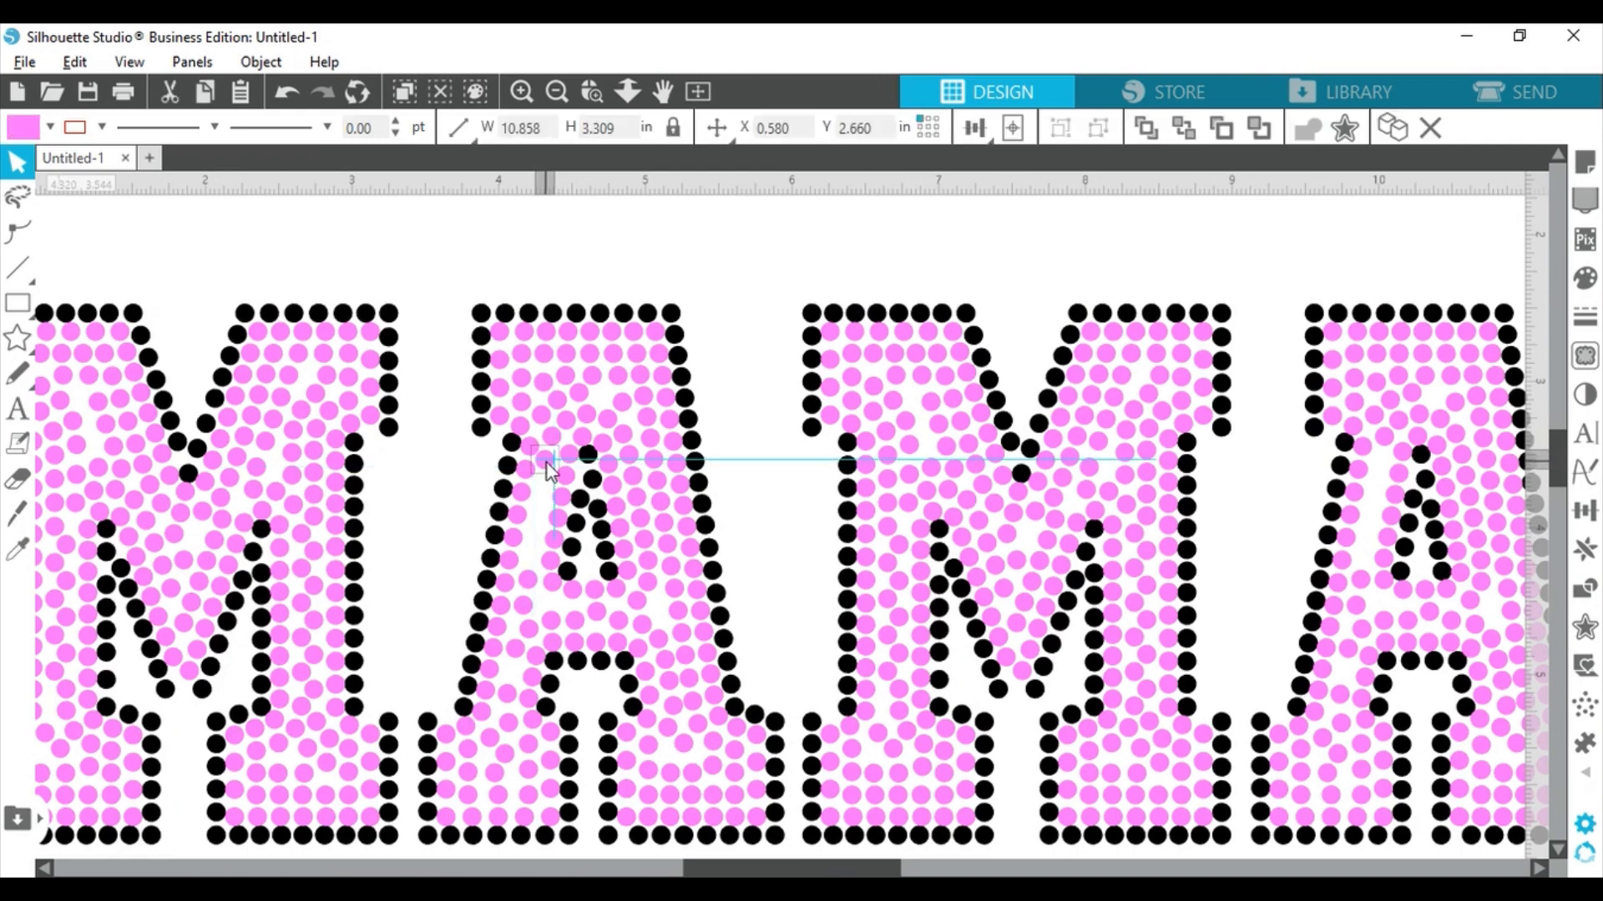
left_click(521, 91)
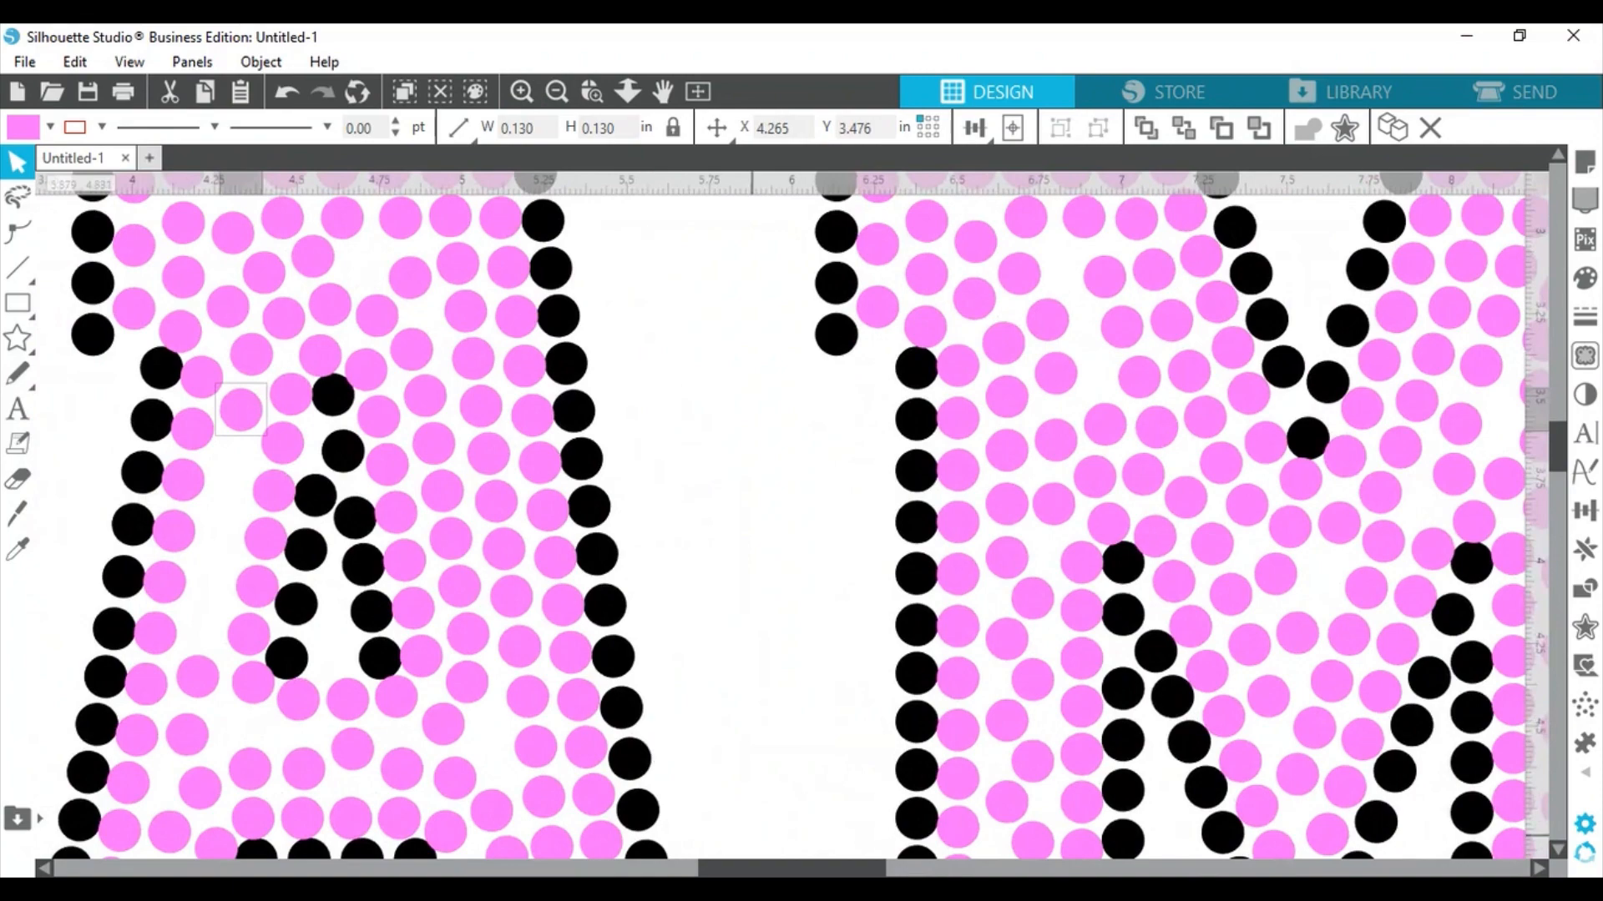
left_click(824, 857)
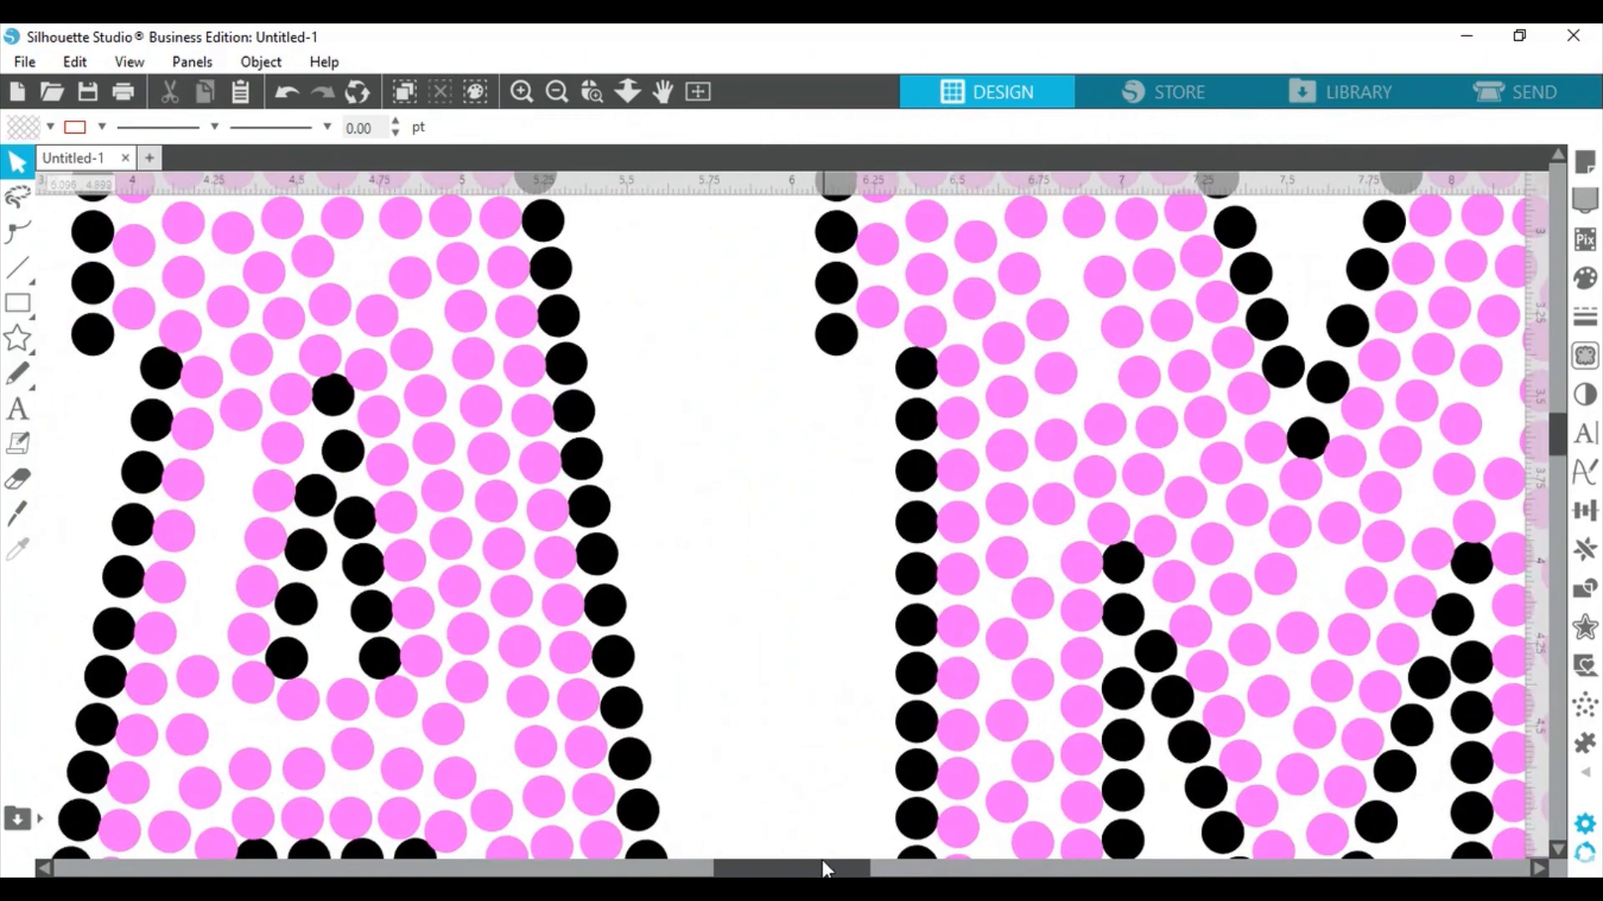
left_click_drag(821, 860, 730, 855)
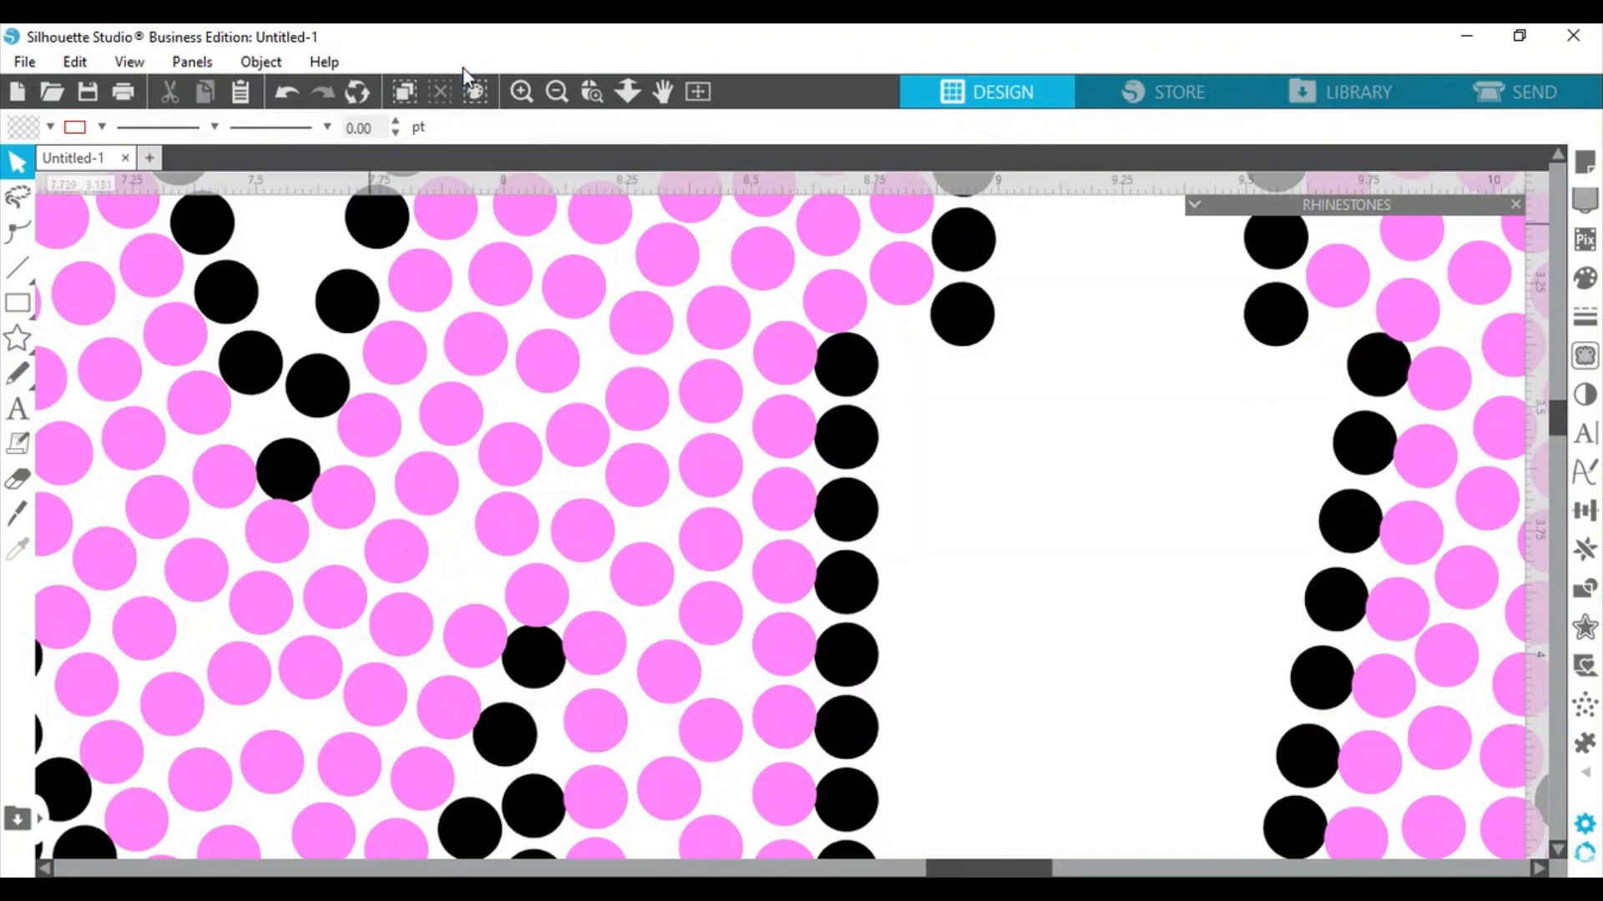
left_click(556, 97)
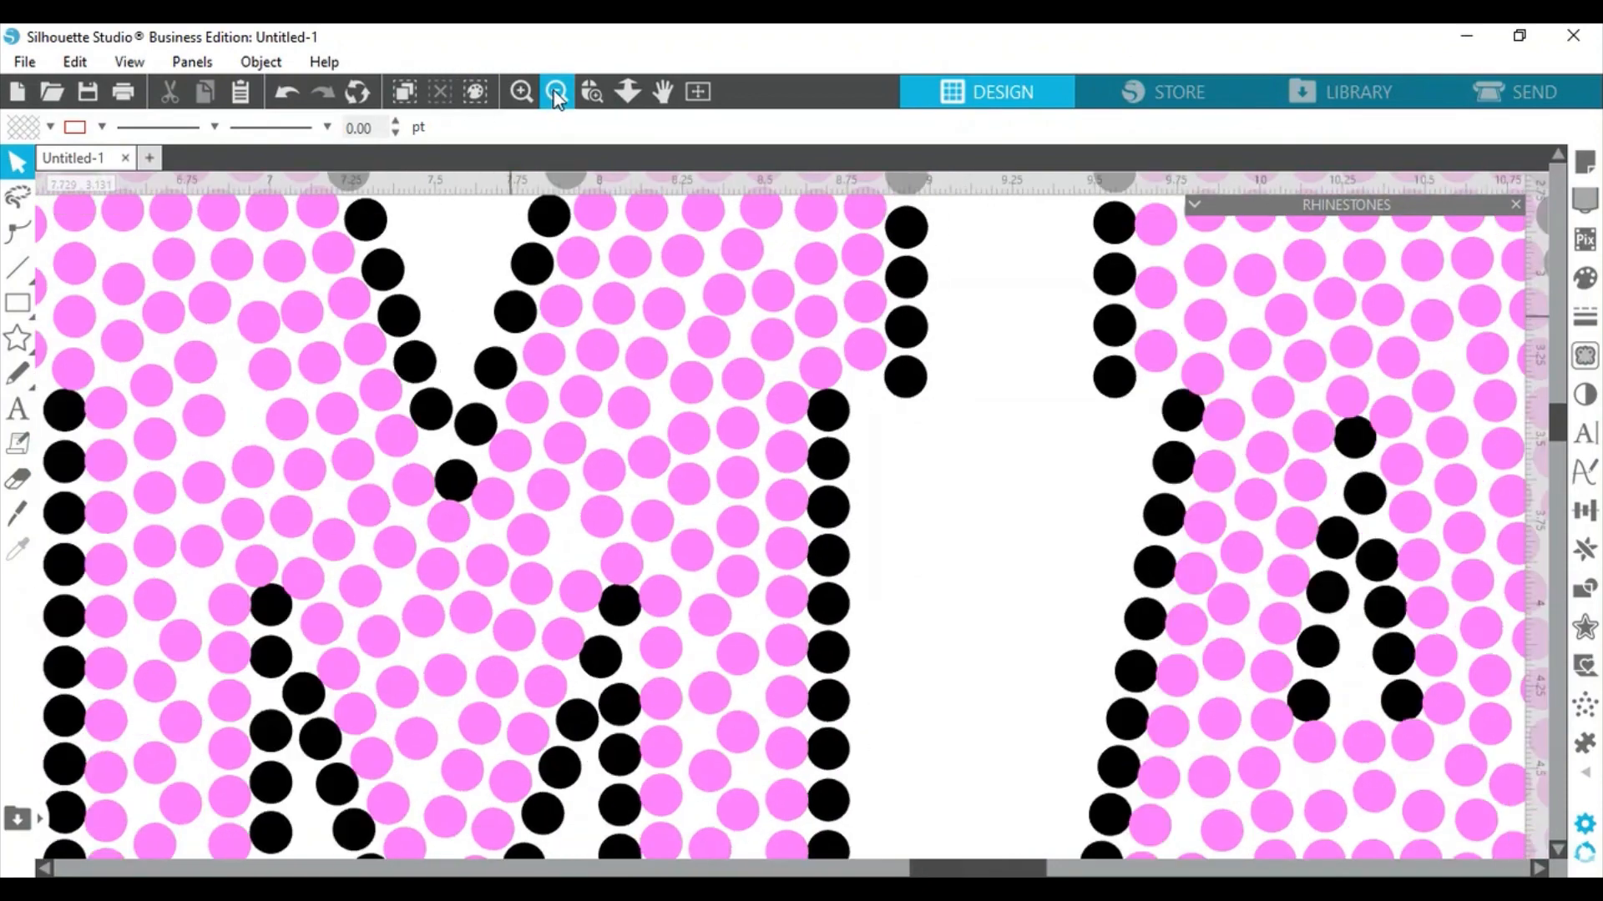
left_click(556, 92)
left_click(556, 92)
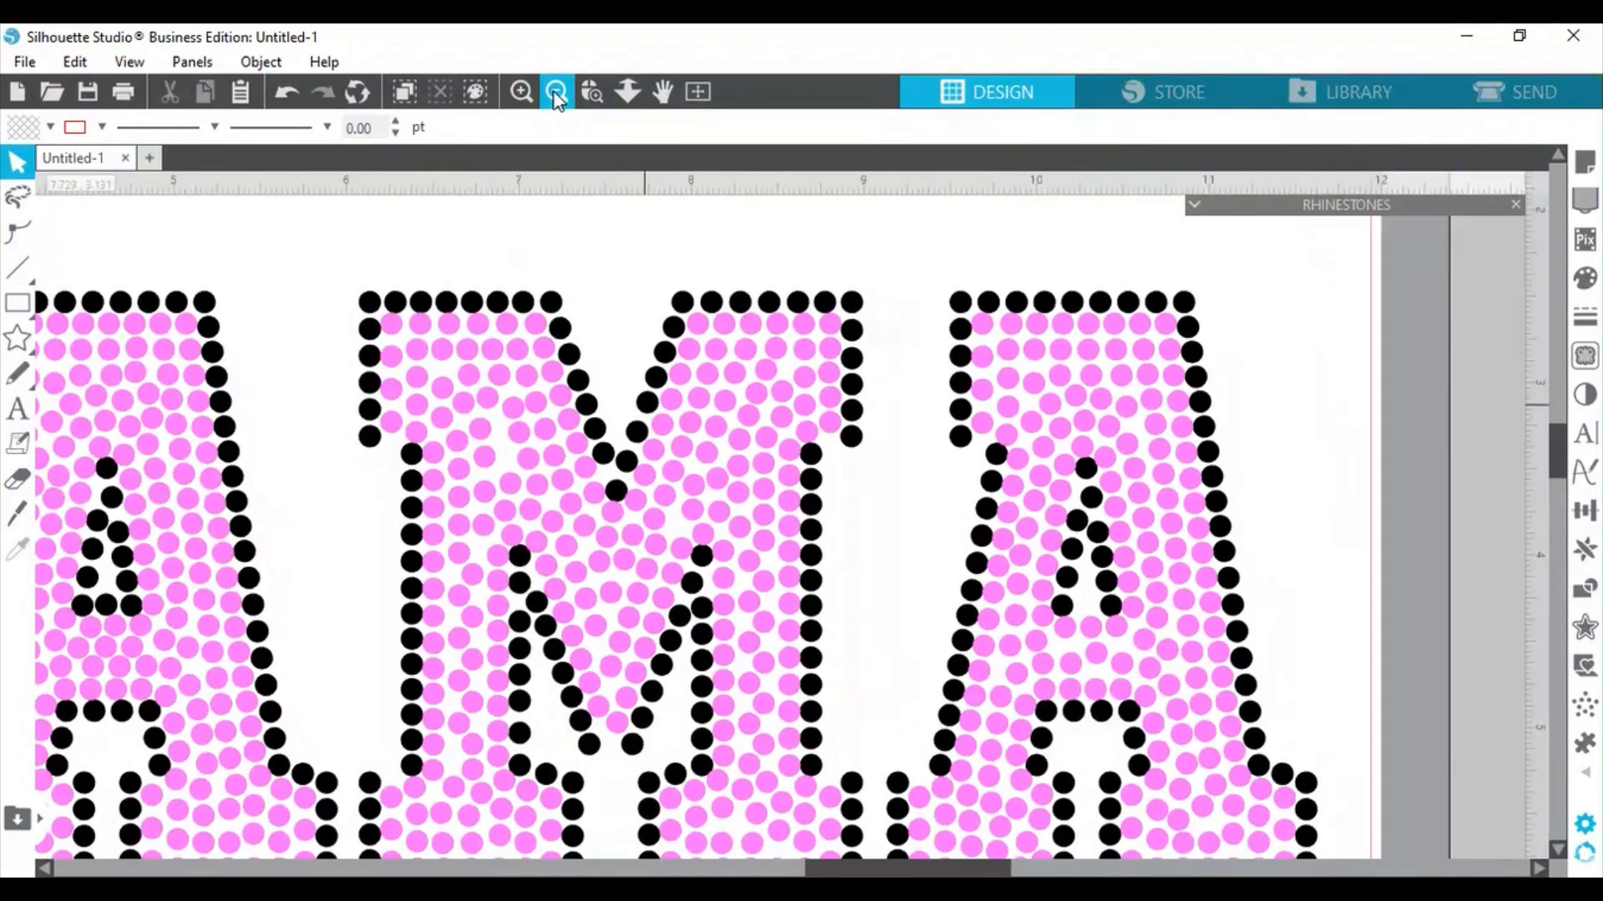
left_click(556, 92)
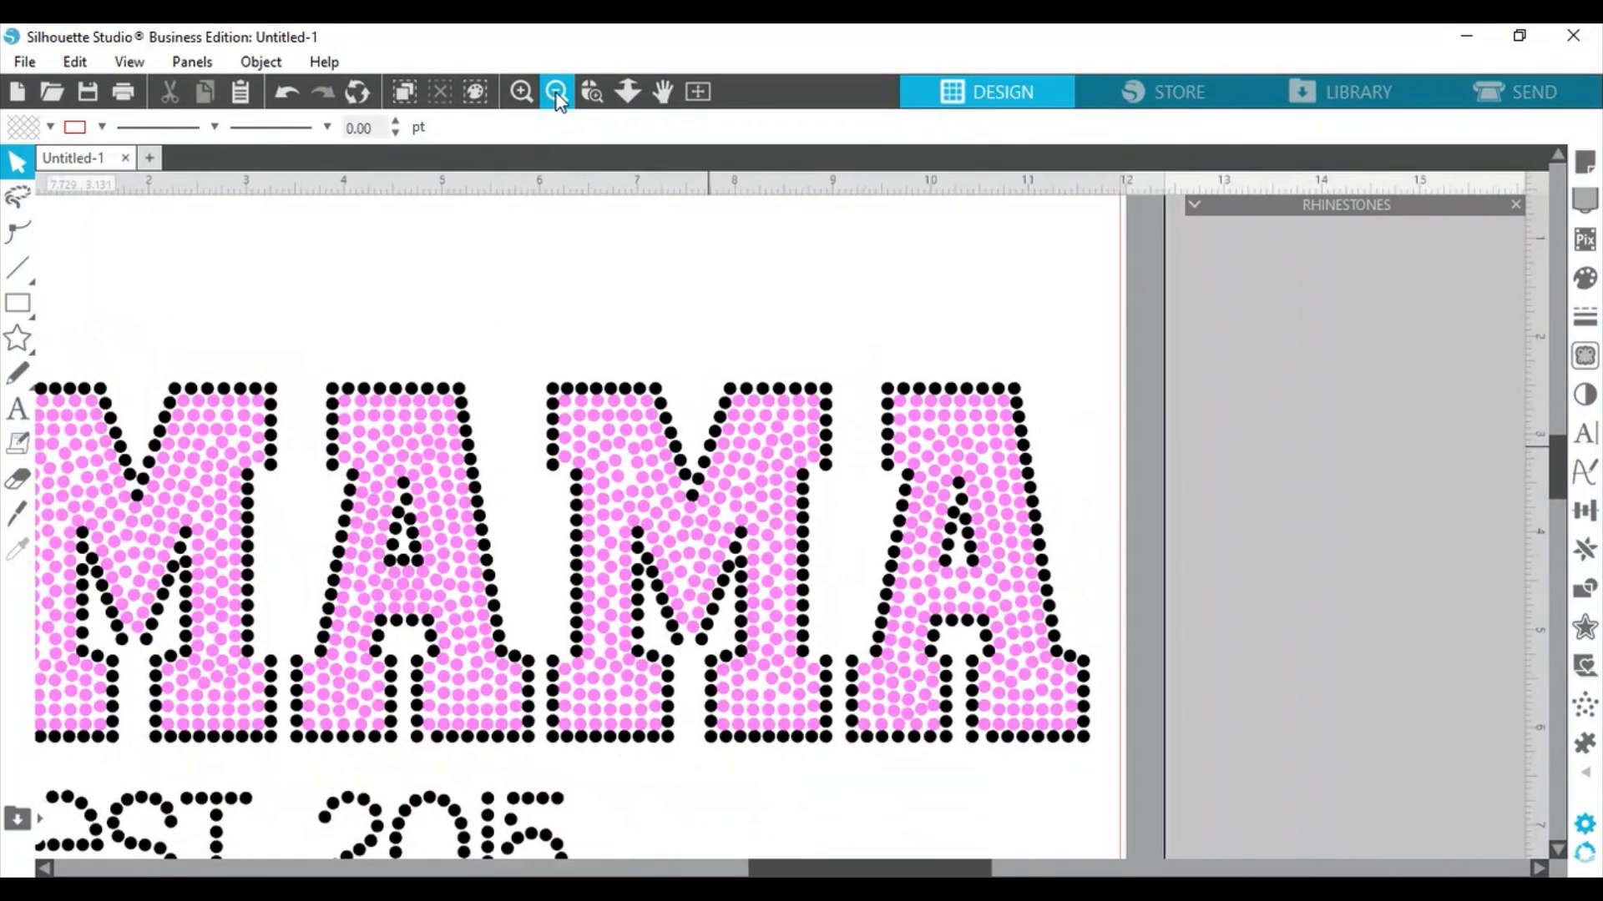
scroll(780, 549, "down", 2)
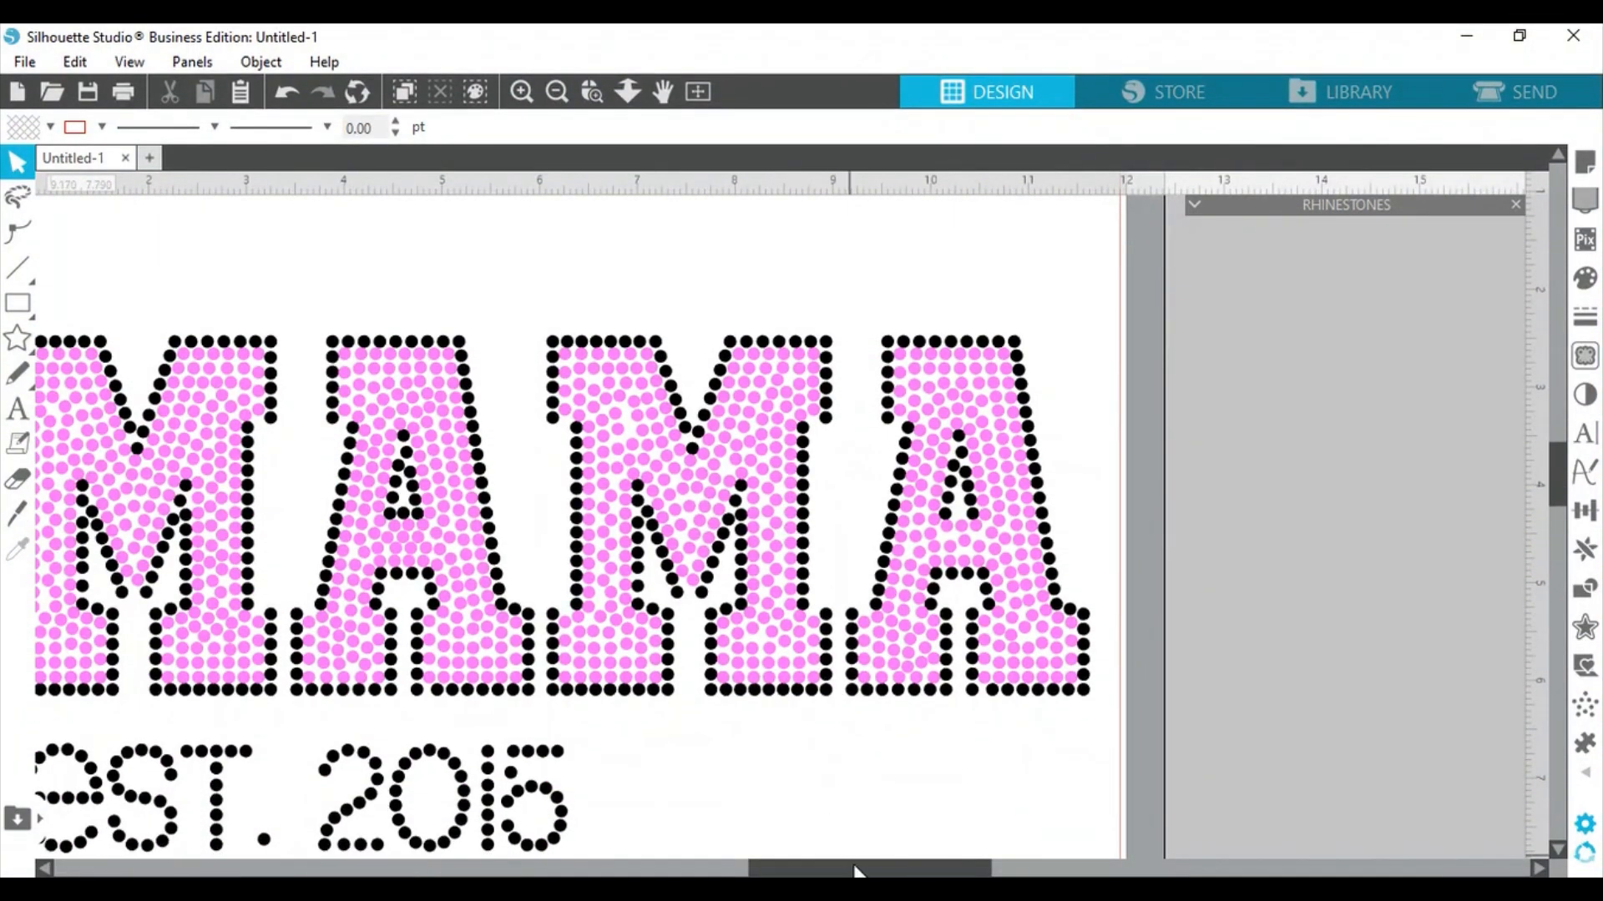
left_click_drag(854, 868, 752, 868)
scroll(869, 638, "down", 2)
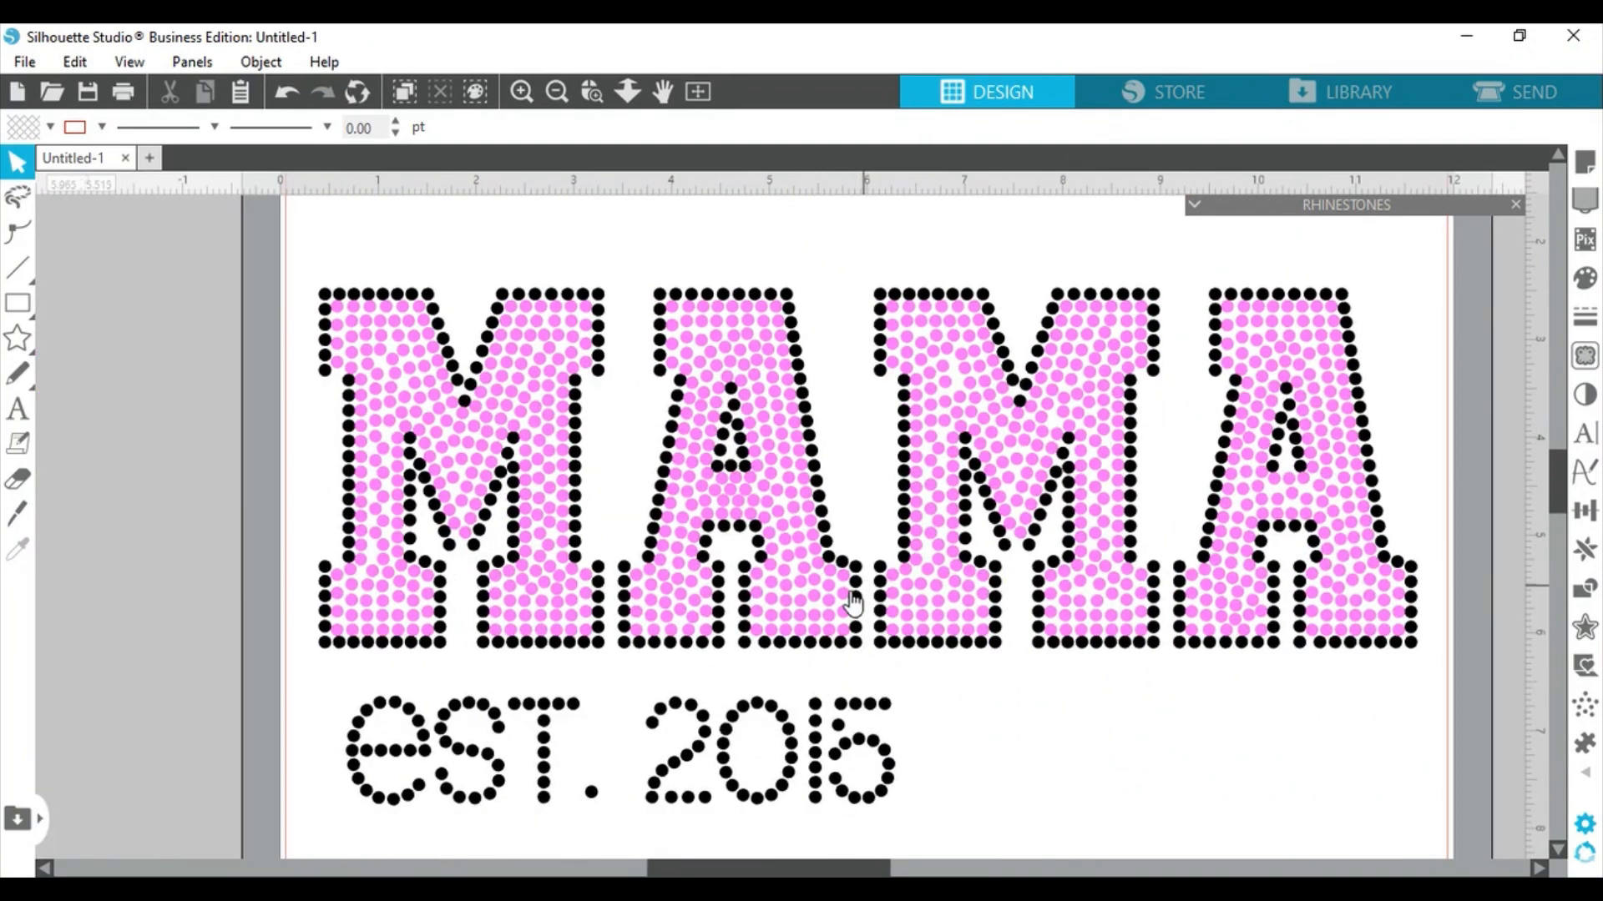
Step: Select all black stones by their fill colour RGB (0,0,0) and group them
left_click(53, 94)
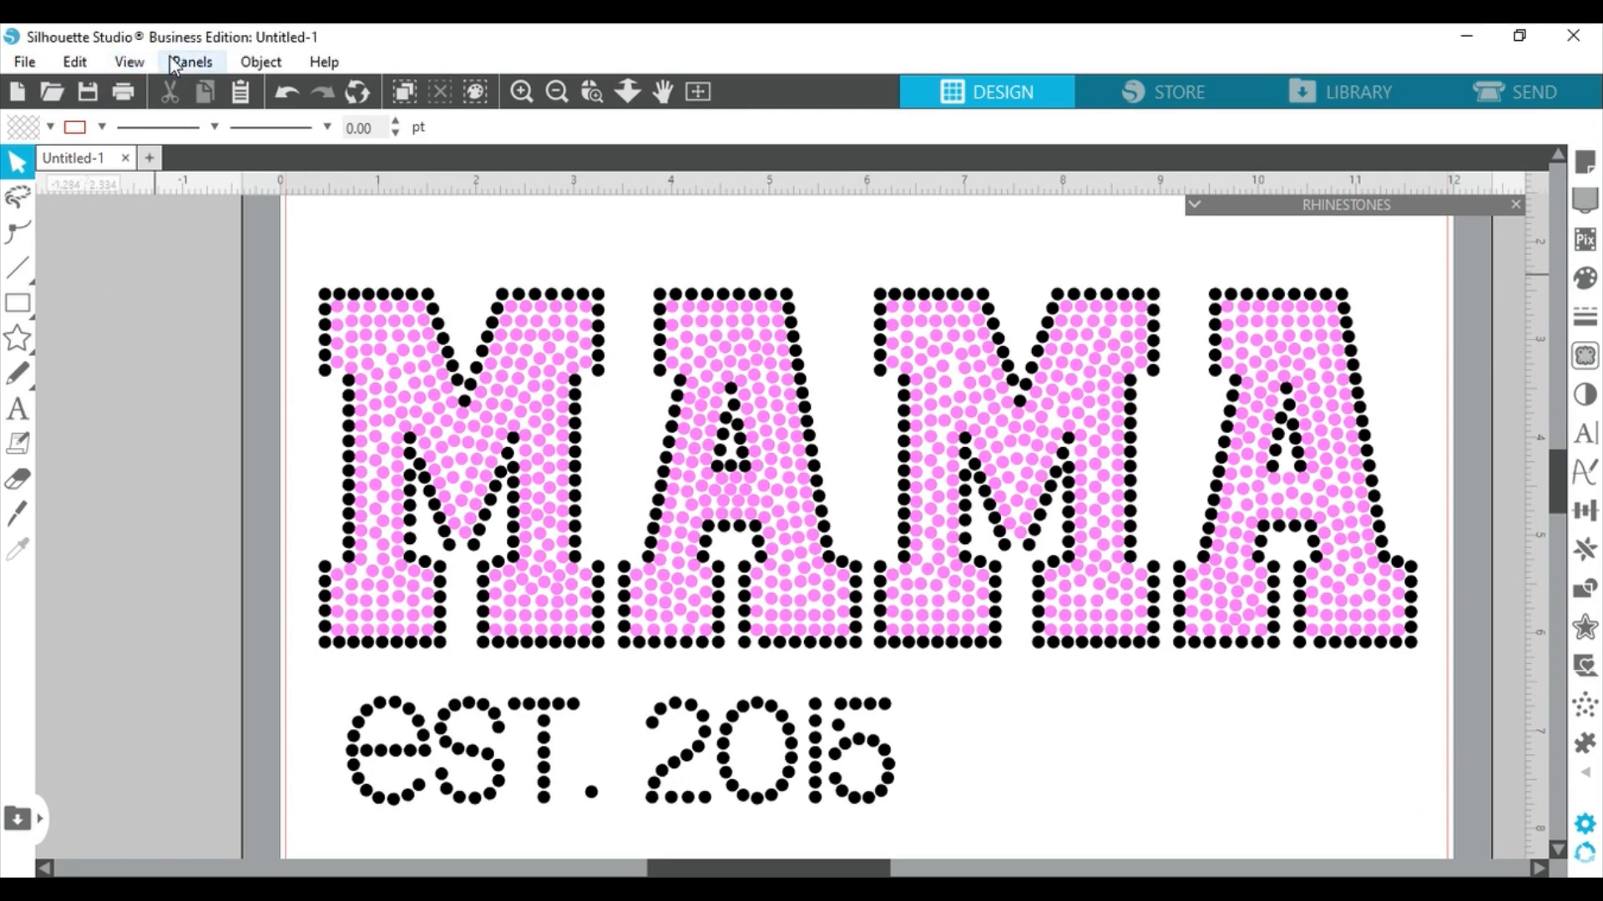
left_click(92, 62)
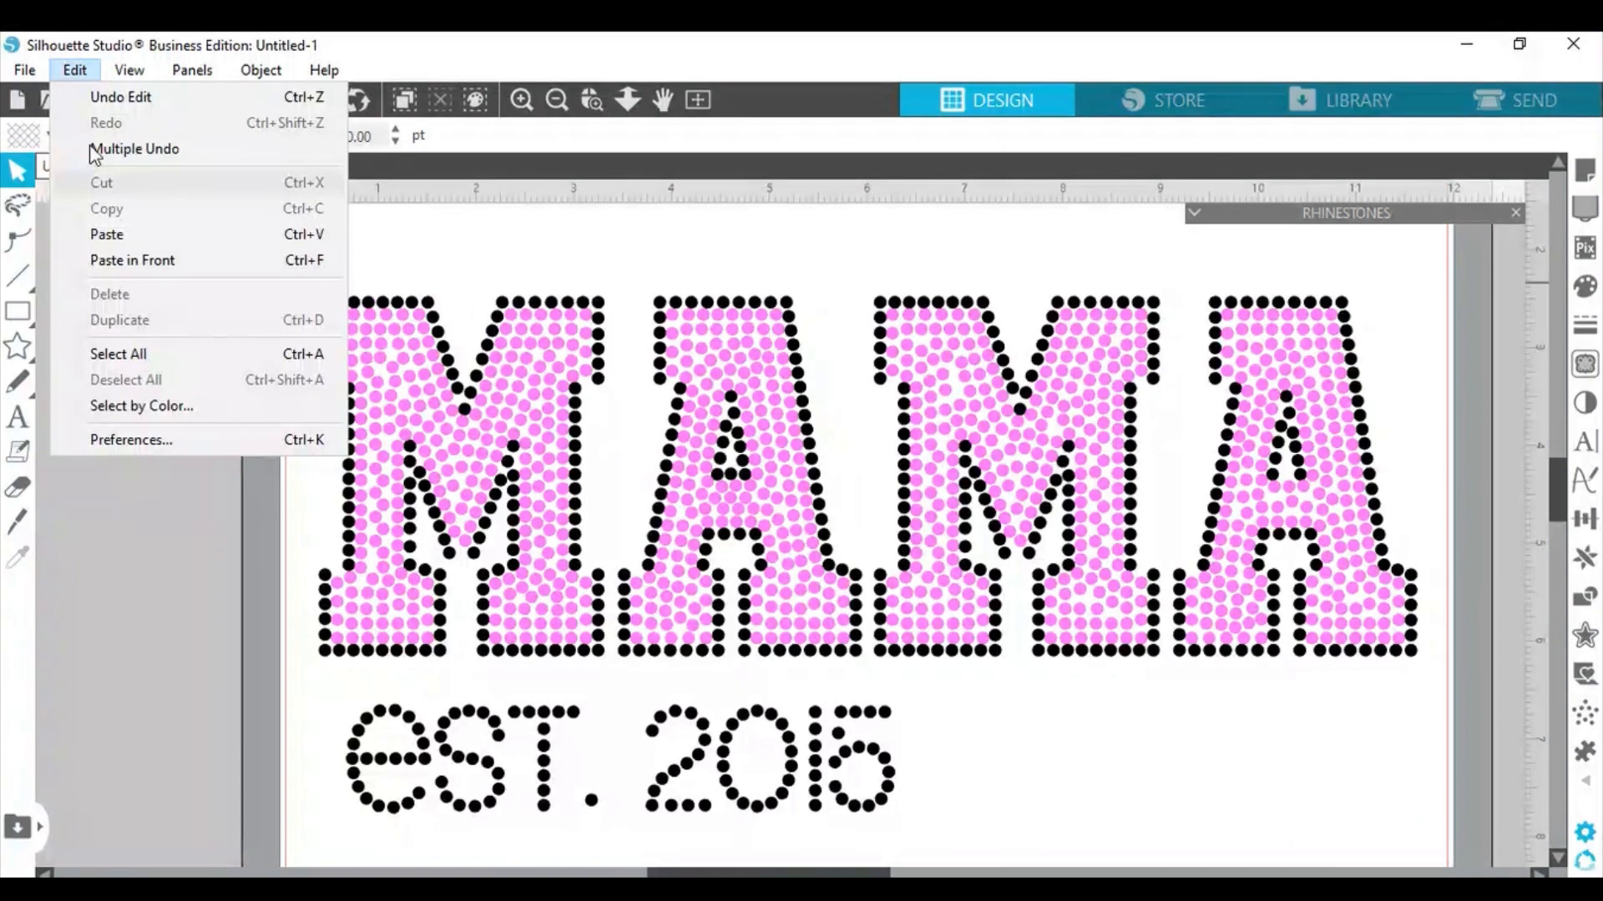
left_click(139, 405)
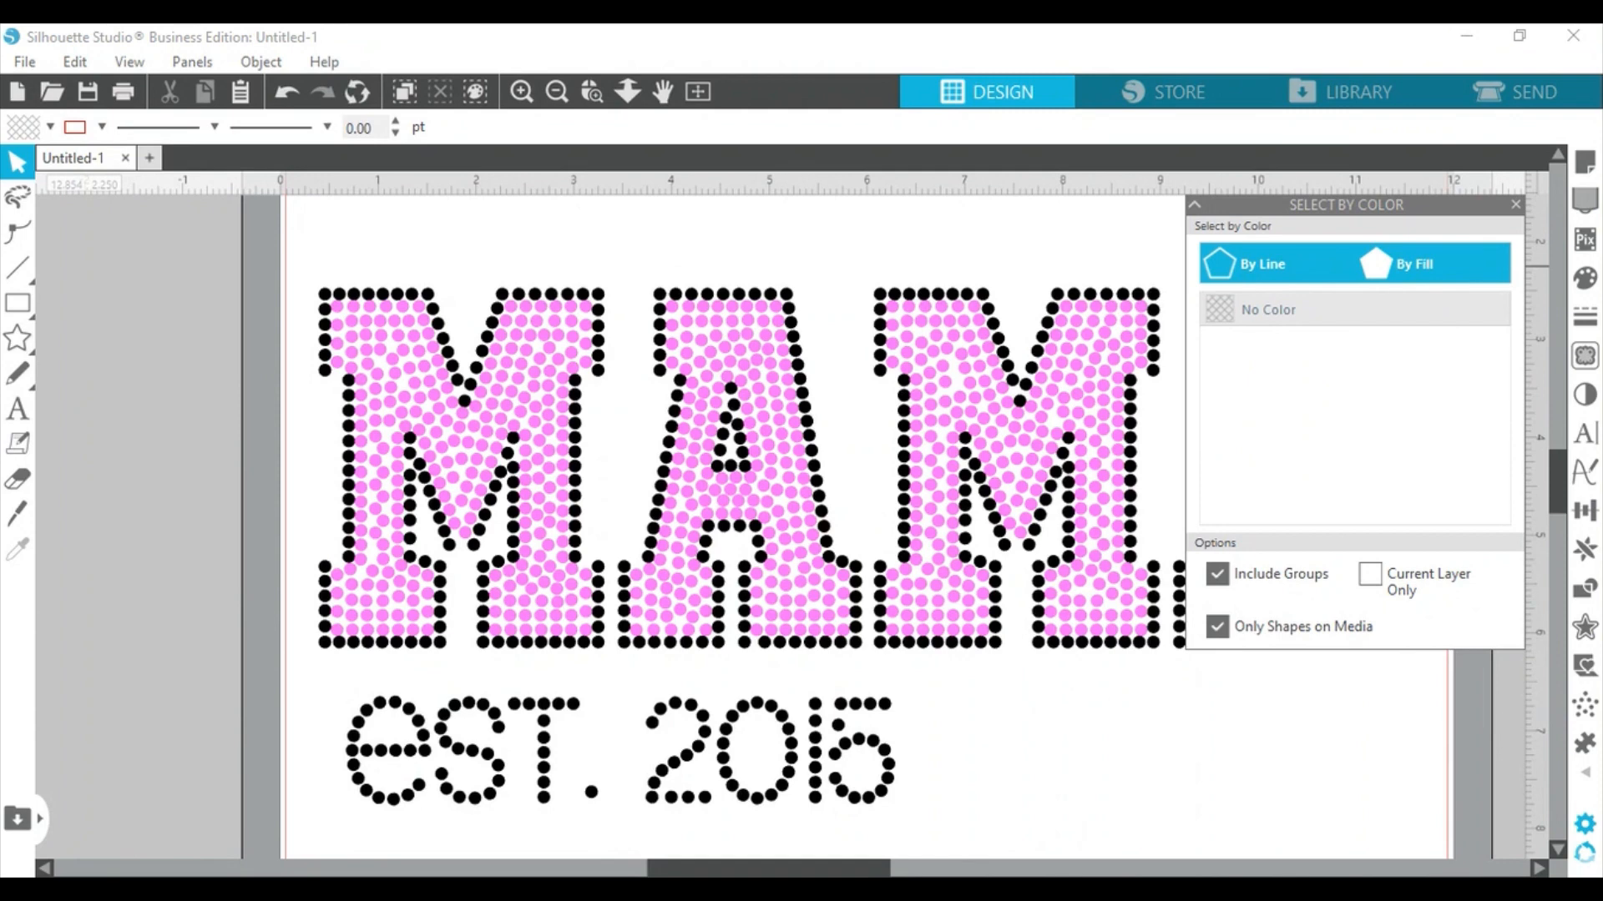
left_click(1414, 264)
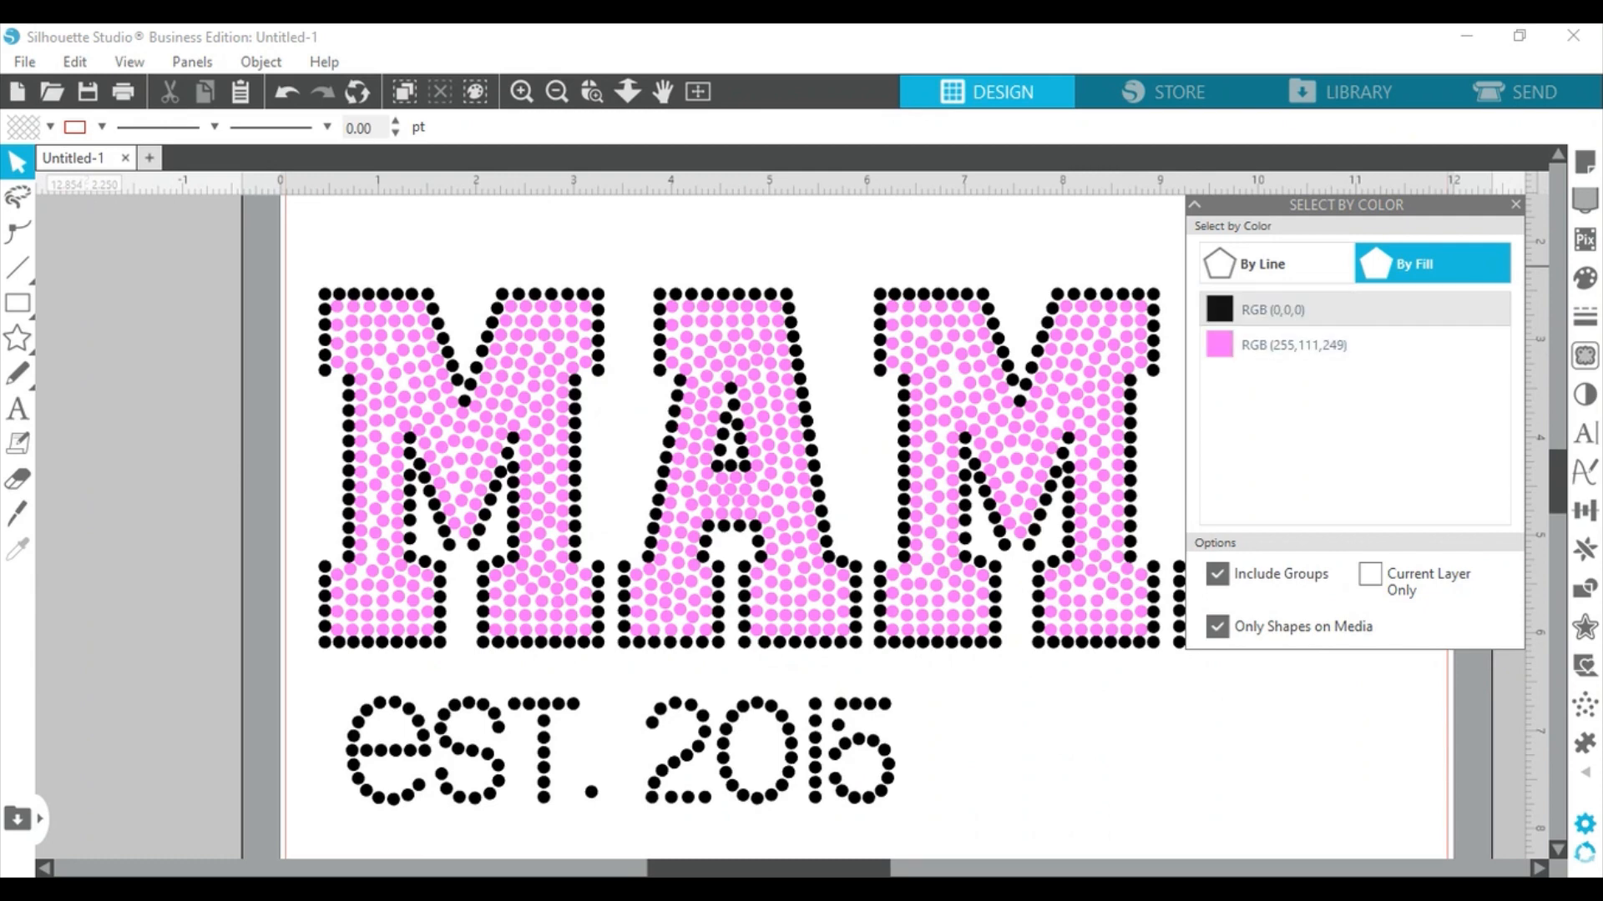
left_click(1272, 309)
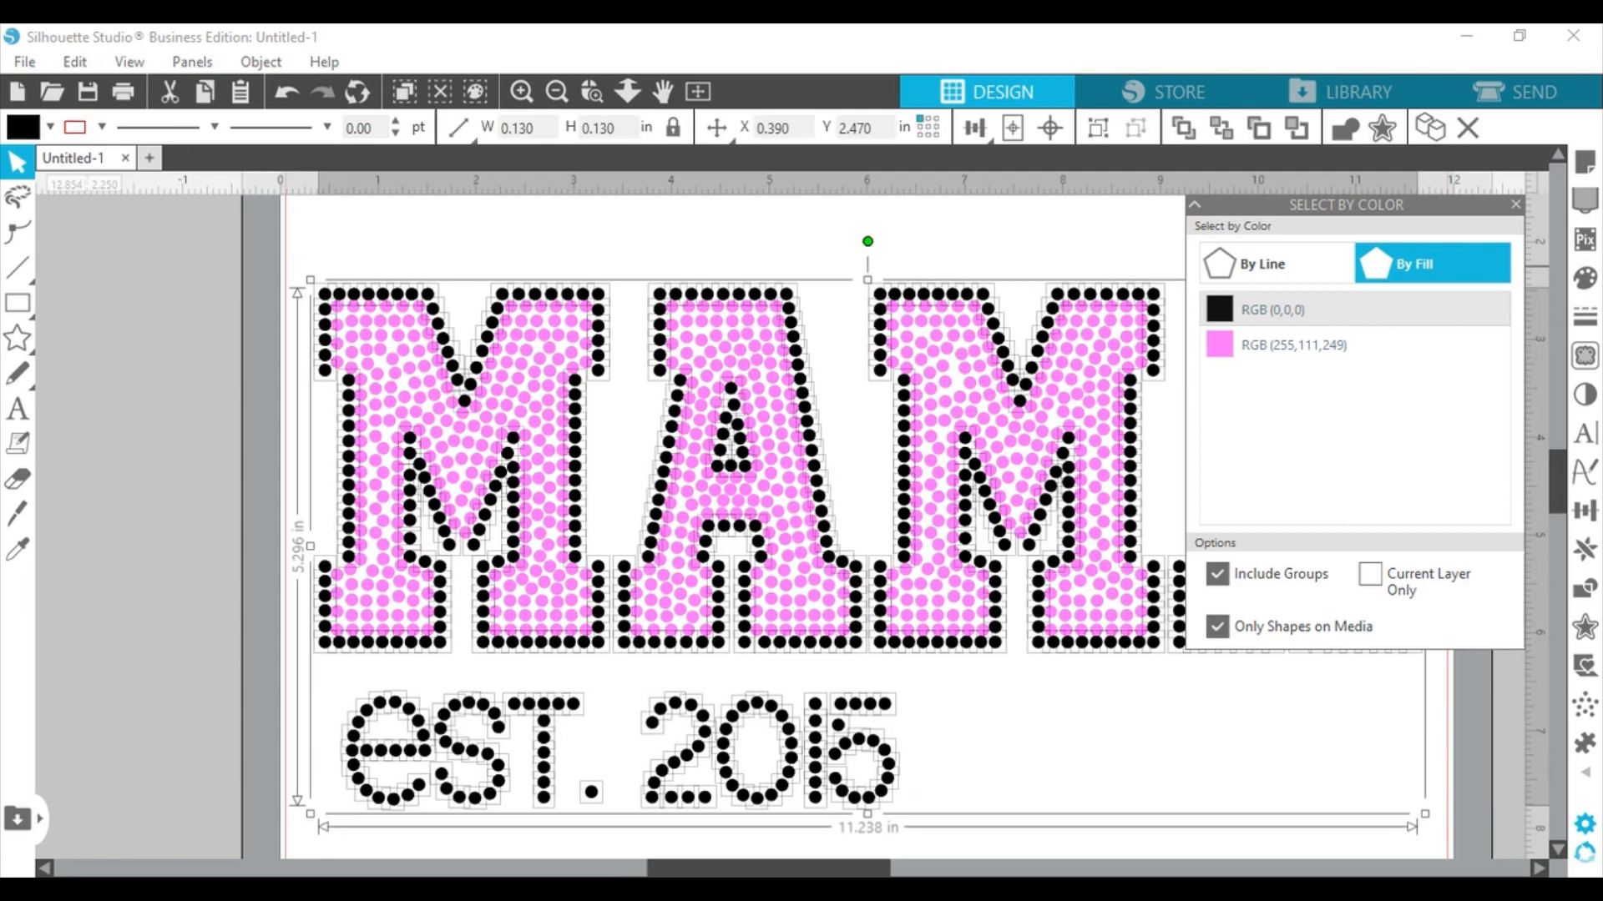
left_click(254, 63)
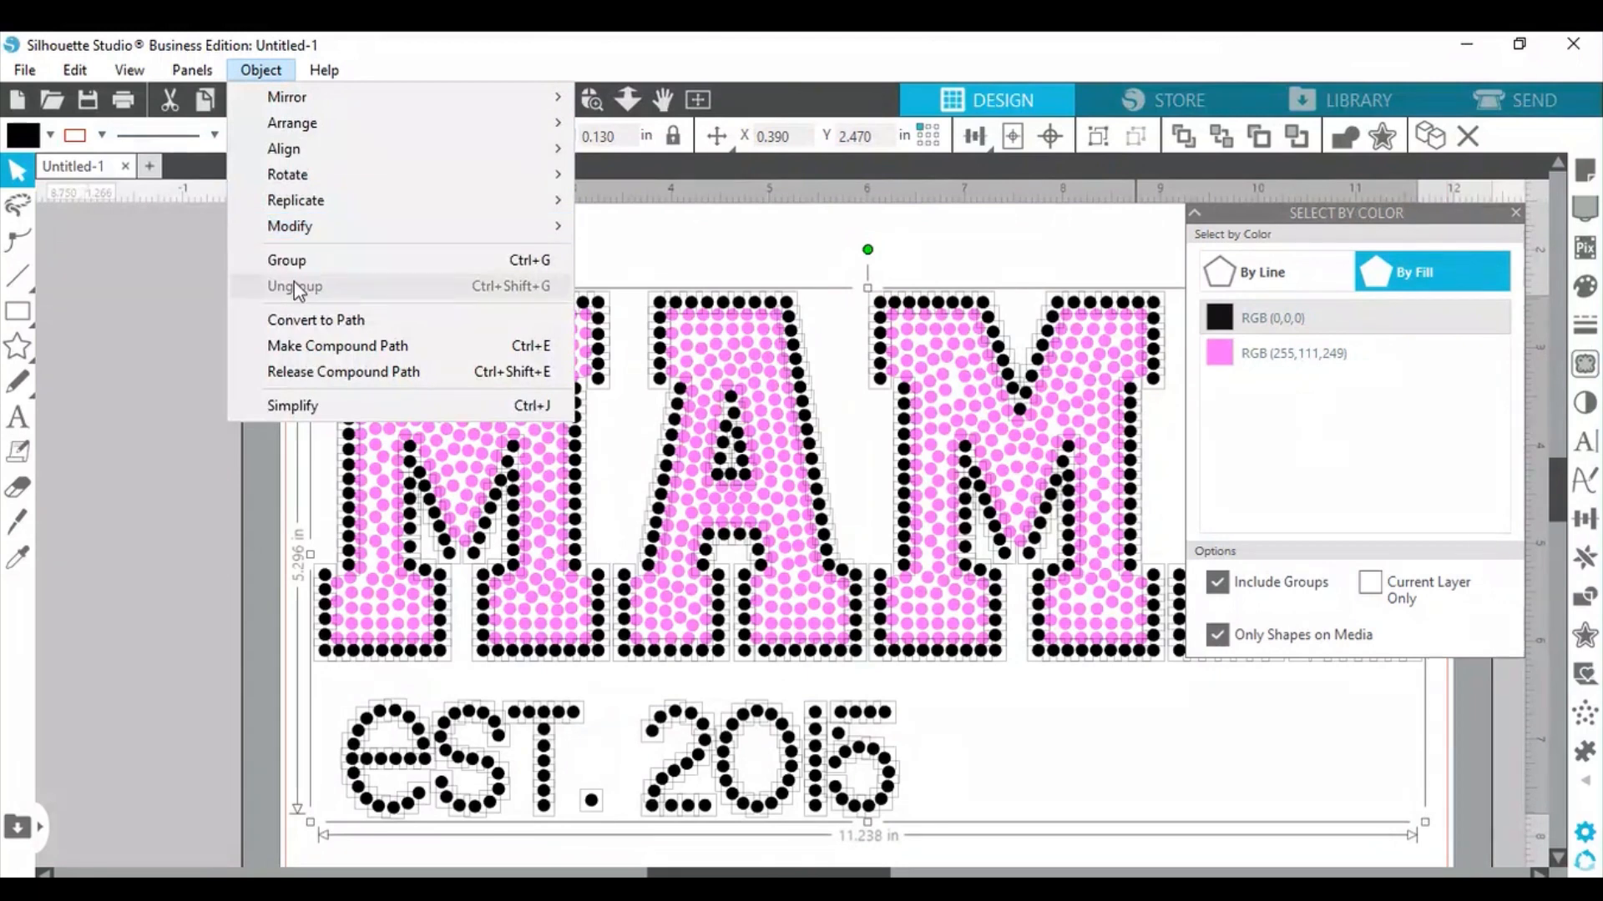
left_click(286, 260)
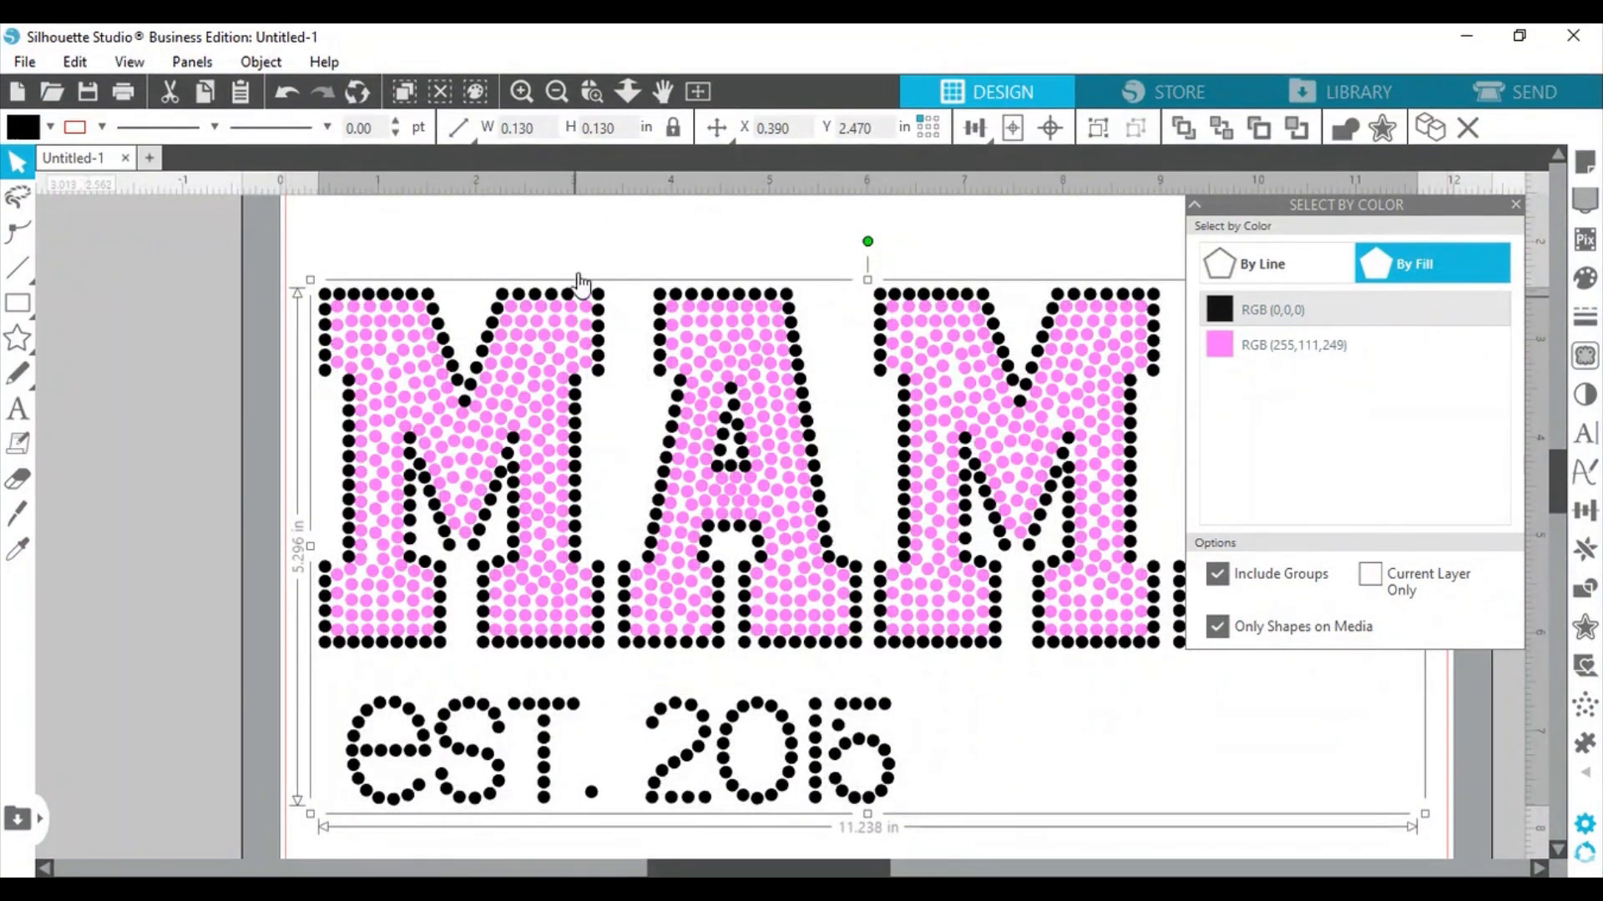
key("ctrl+g")
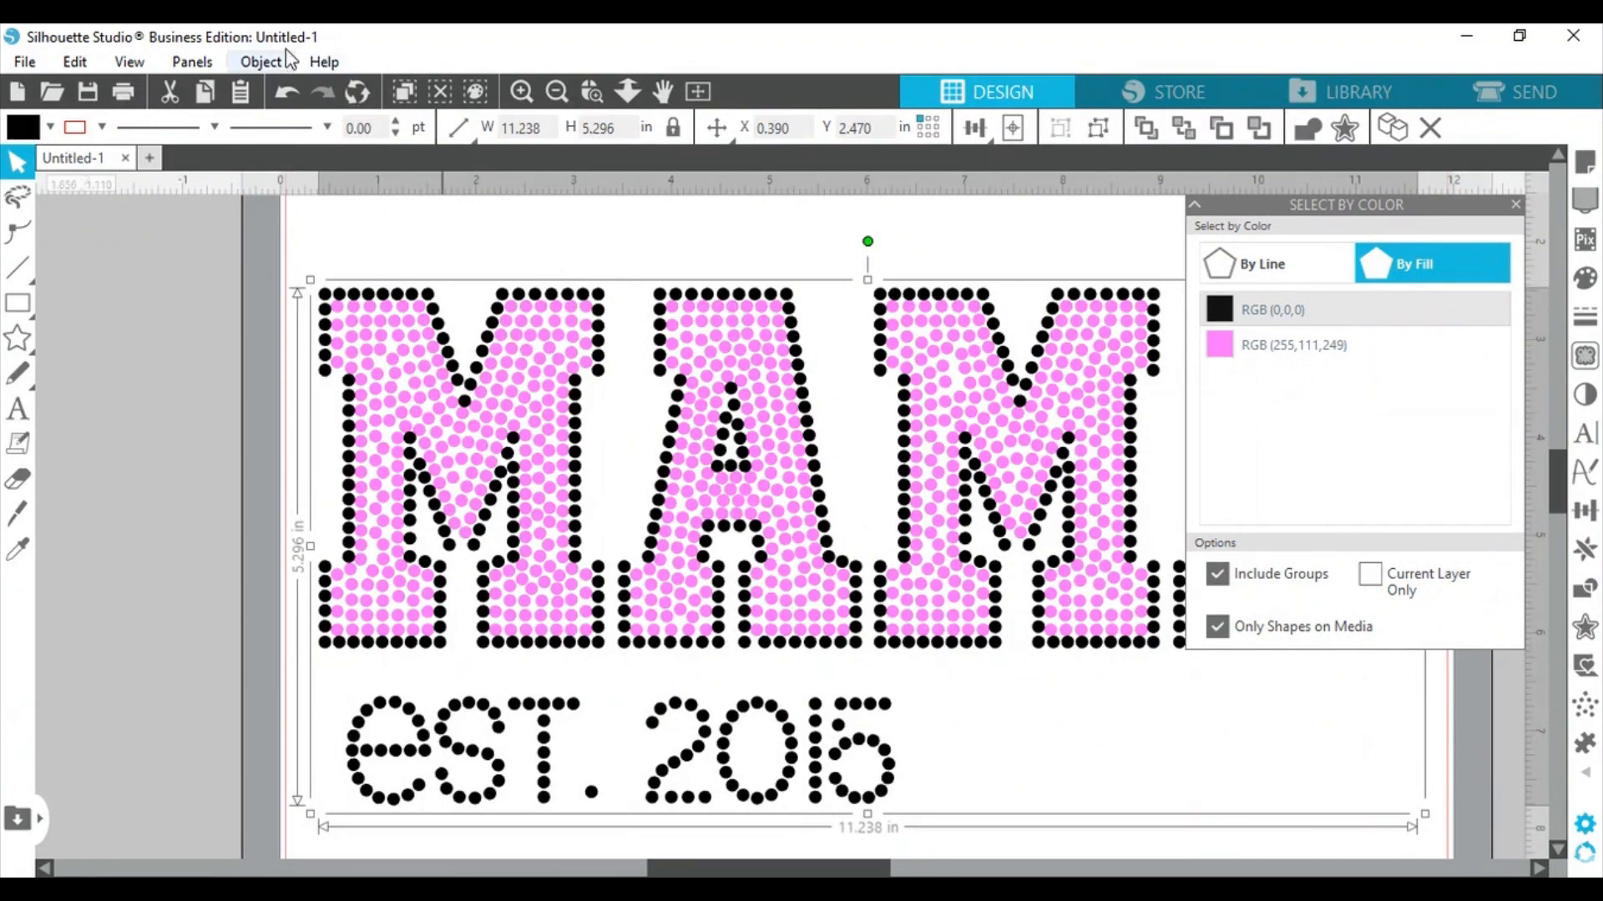
Step: Make the grouped black stones a compound path and fill it with black
left_click(260, 62)
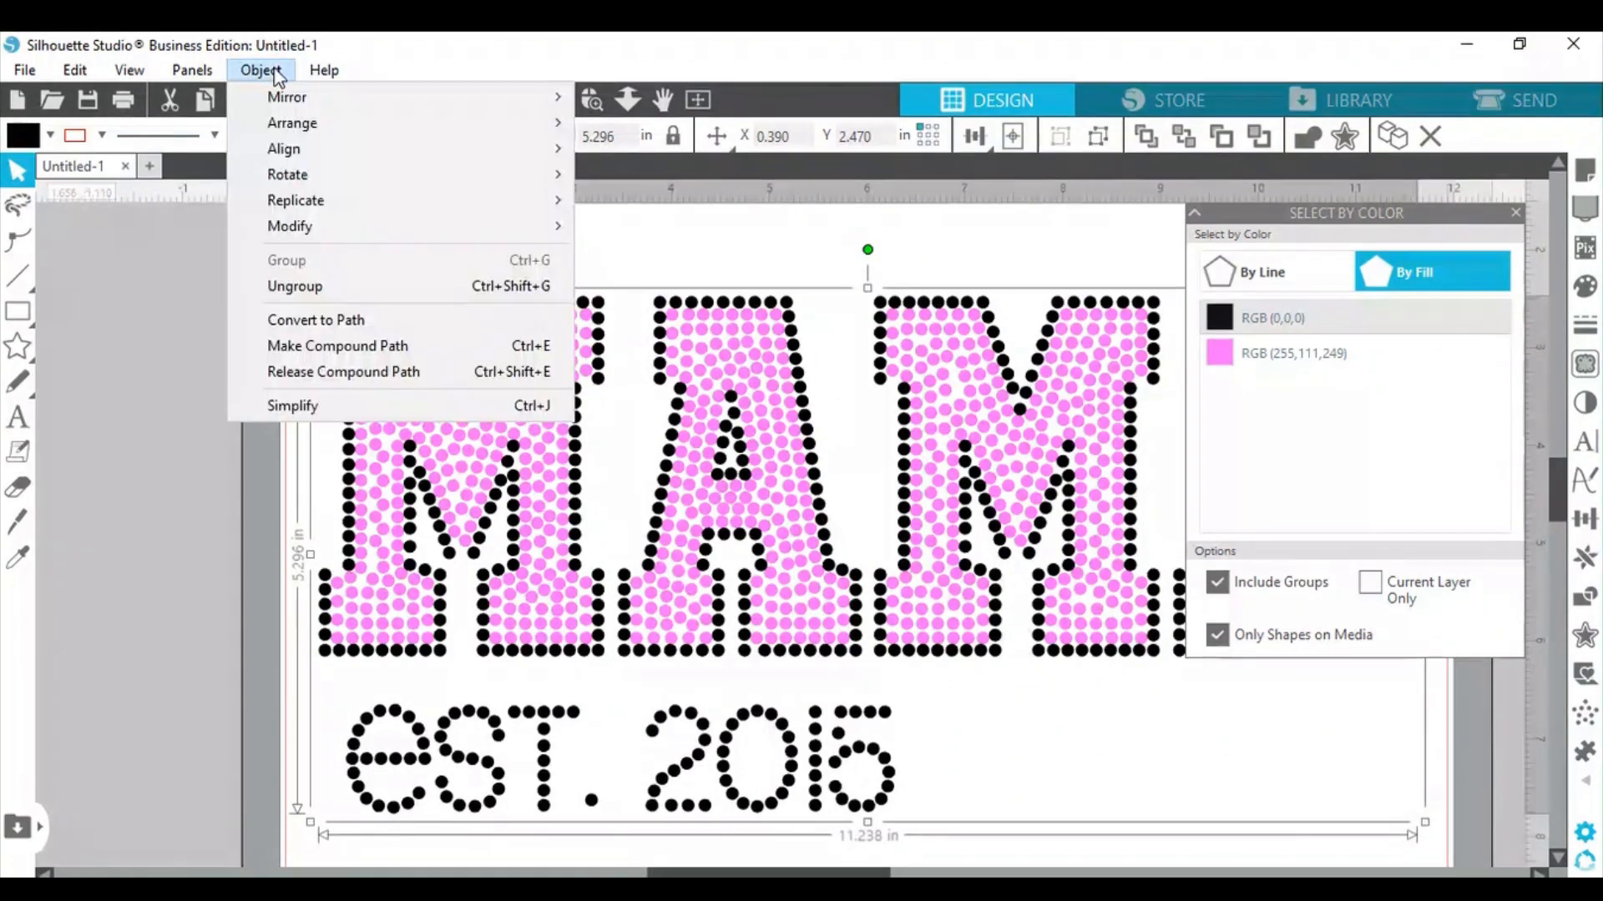
left_click(349, 346)
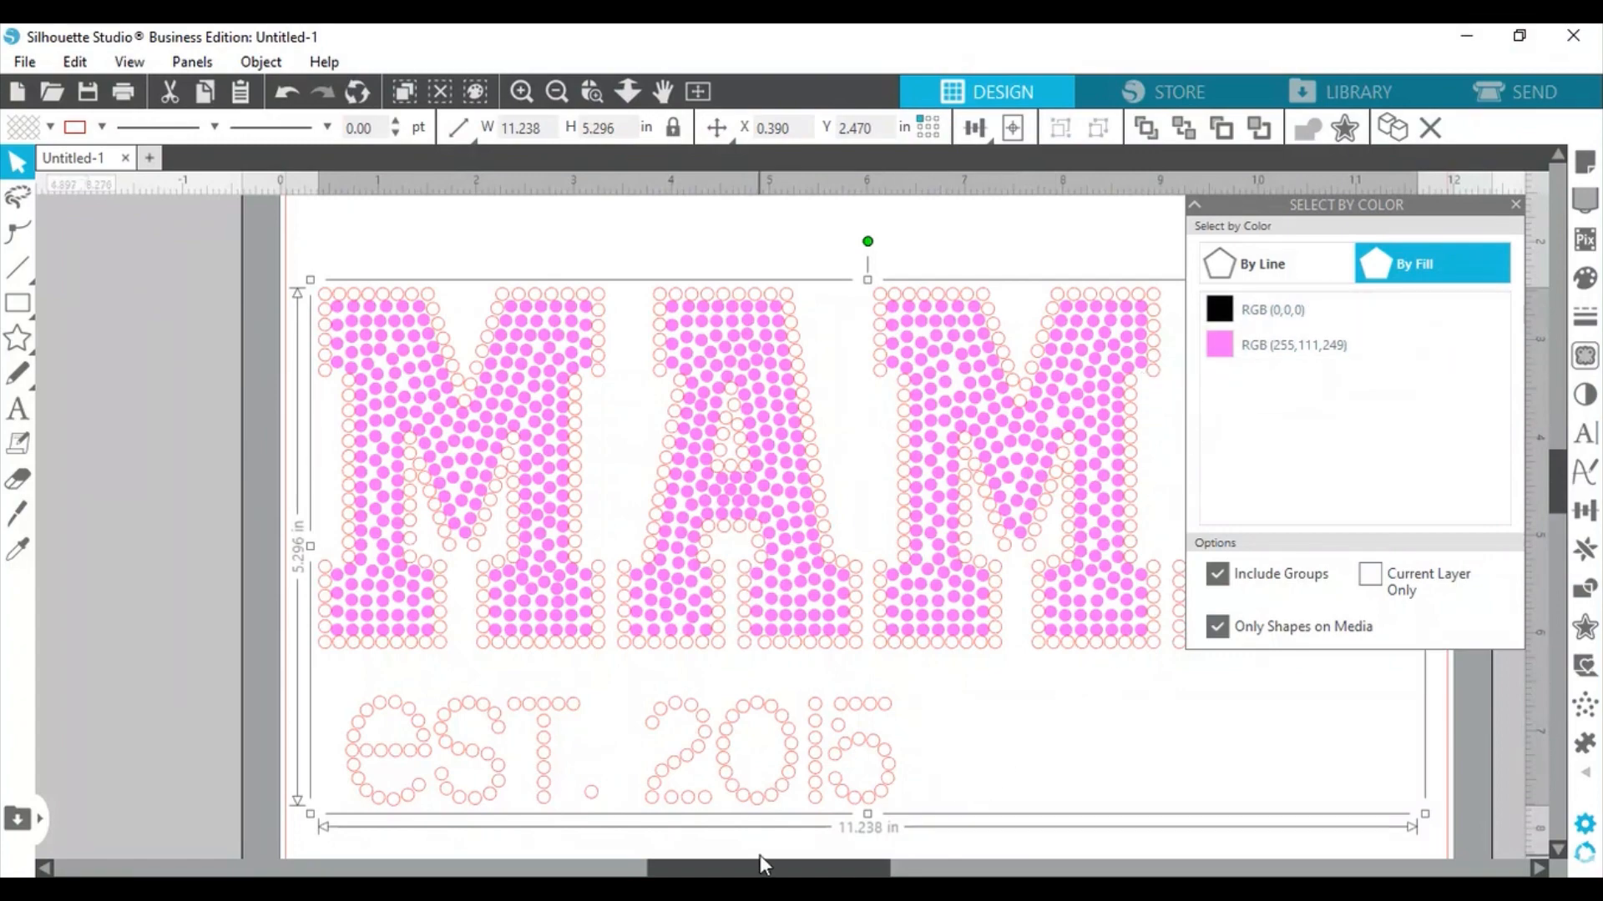
left_click_drag(761, 864, 852, 874)
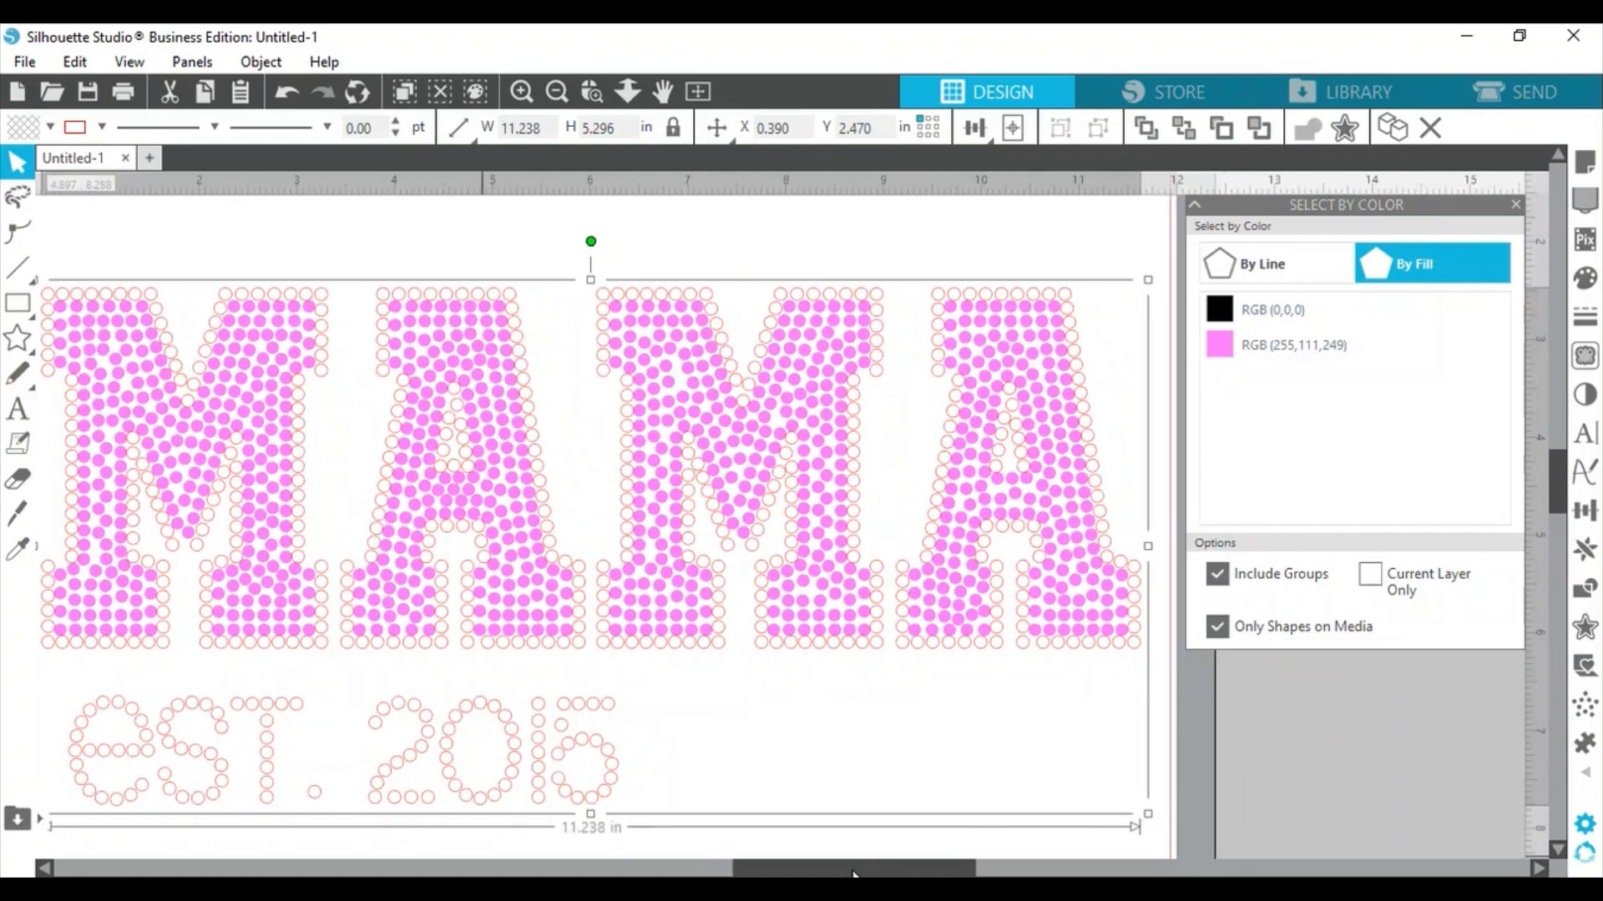
left_click_drag(852, 874, 795, 871)
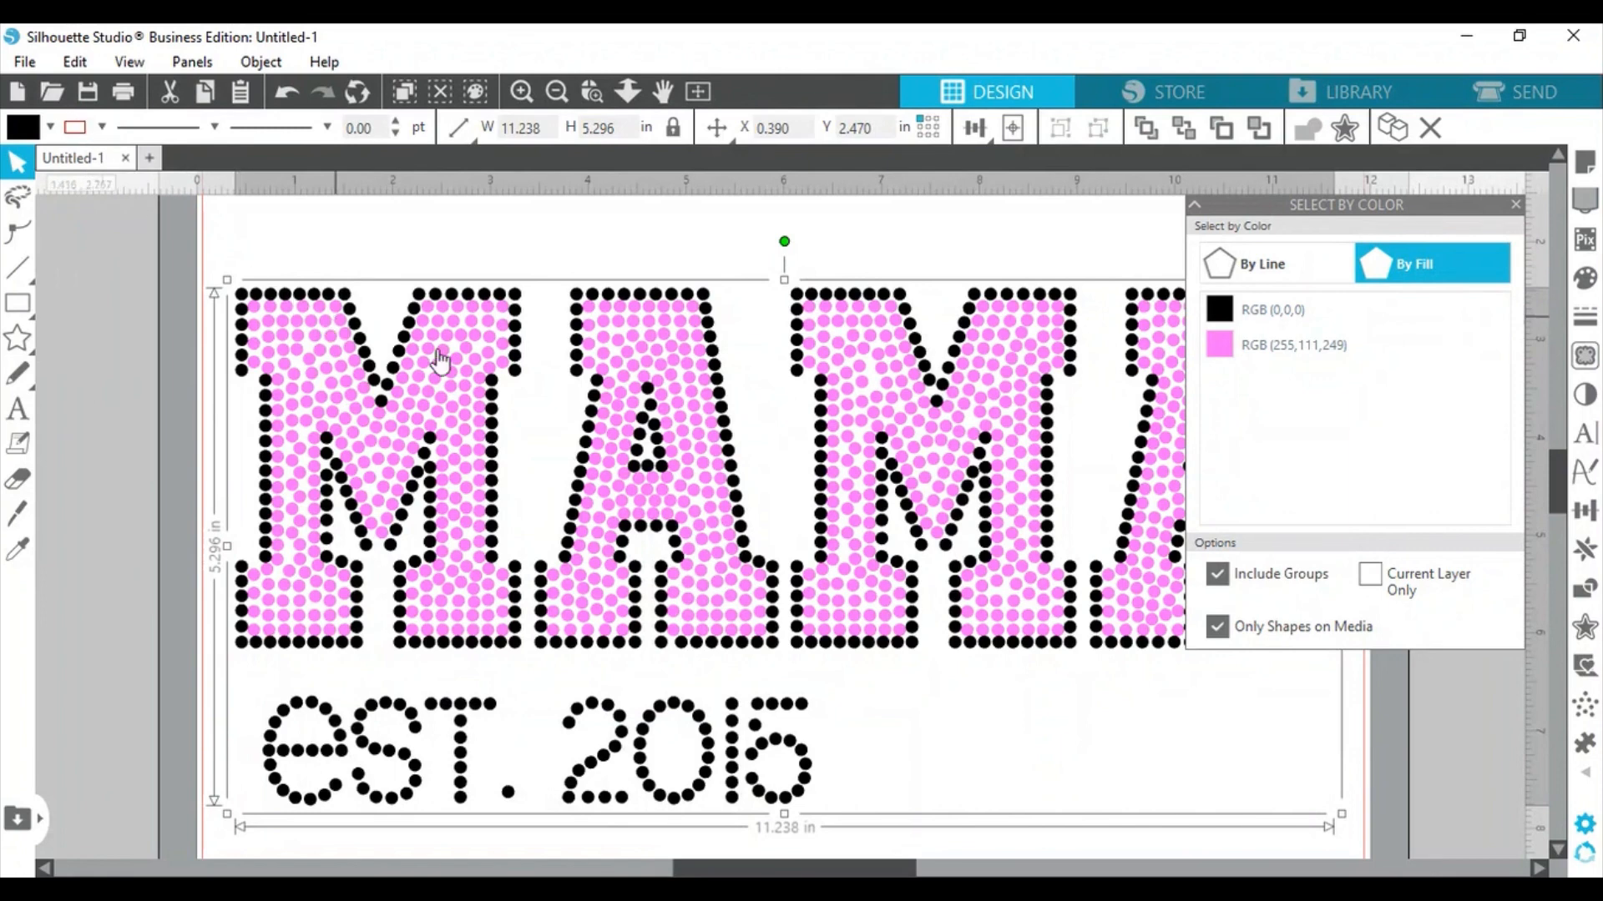
Step: Select all pink stones by their fill colour RGB (255,111,249) and group them
left_click(1247, 353)
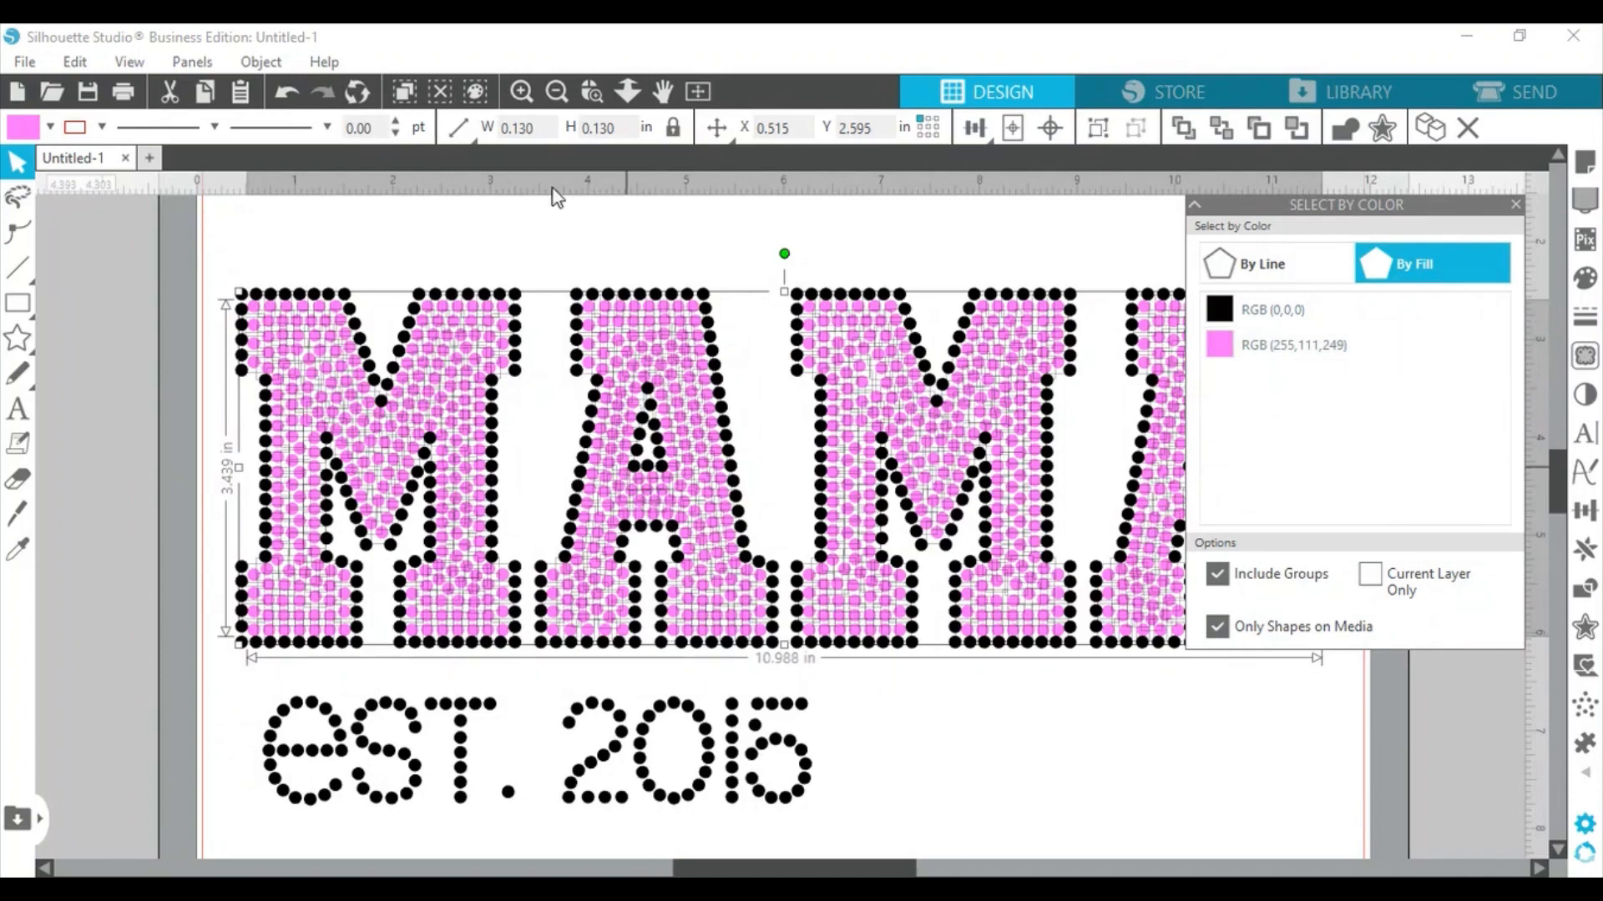
left_click(252, 64)
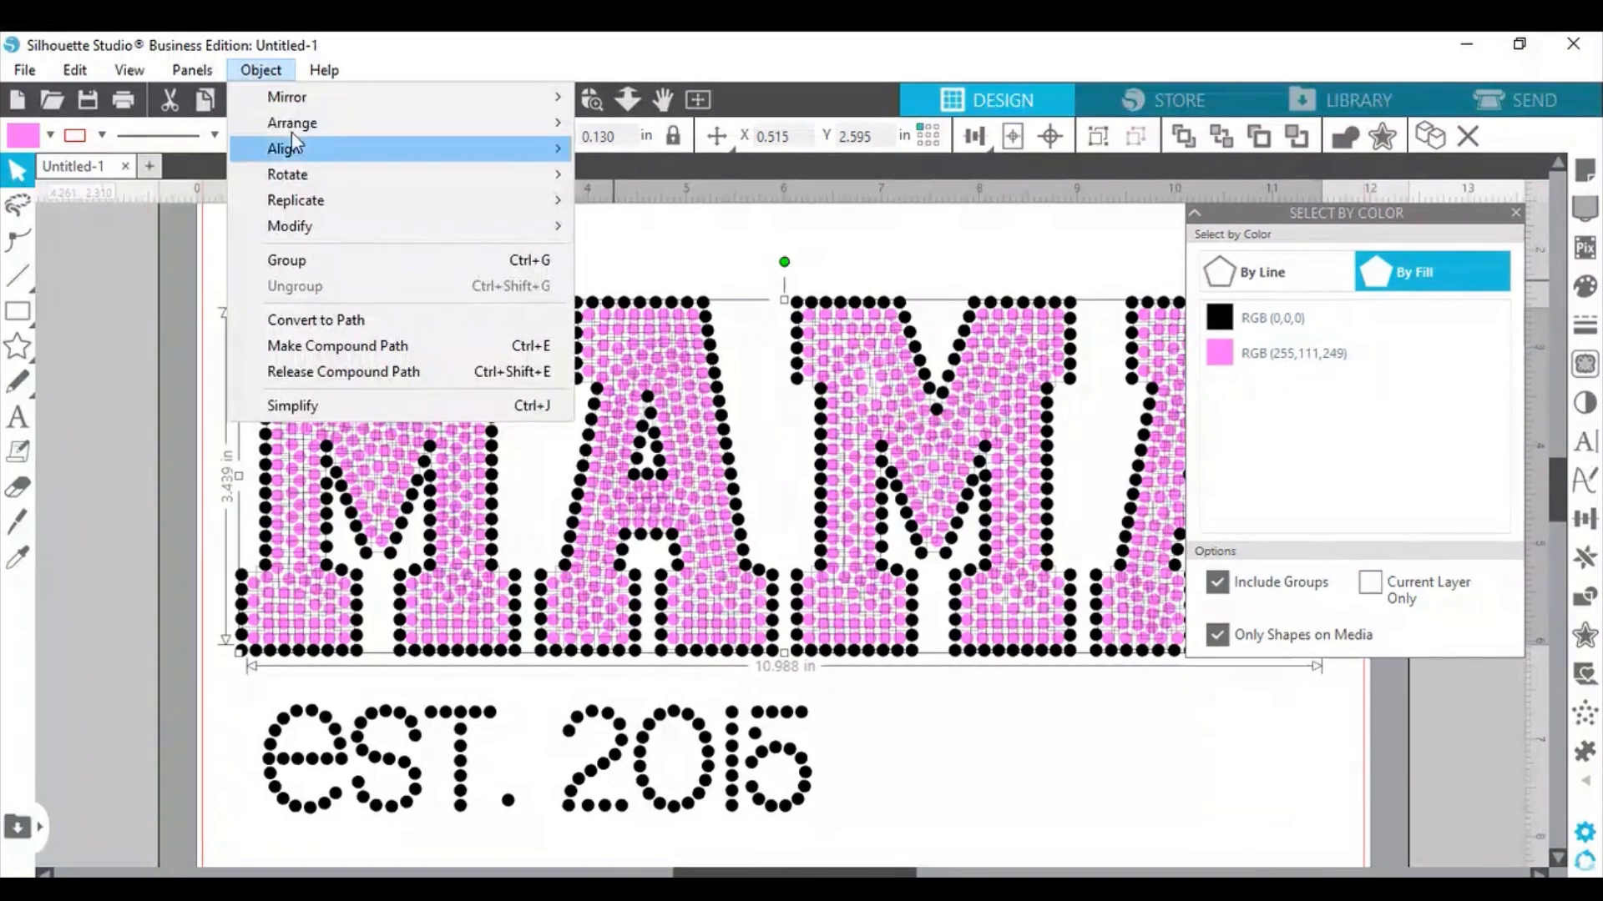
left_click(342, 259)
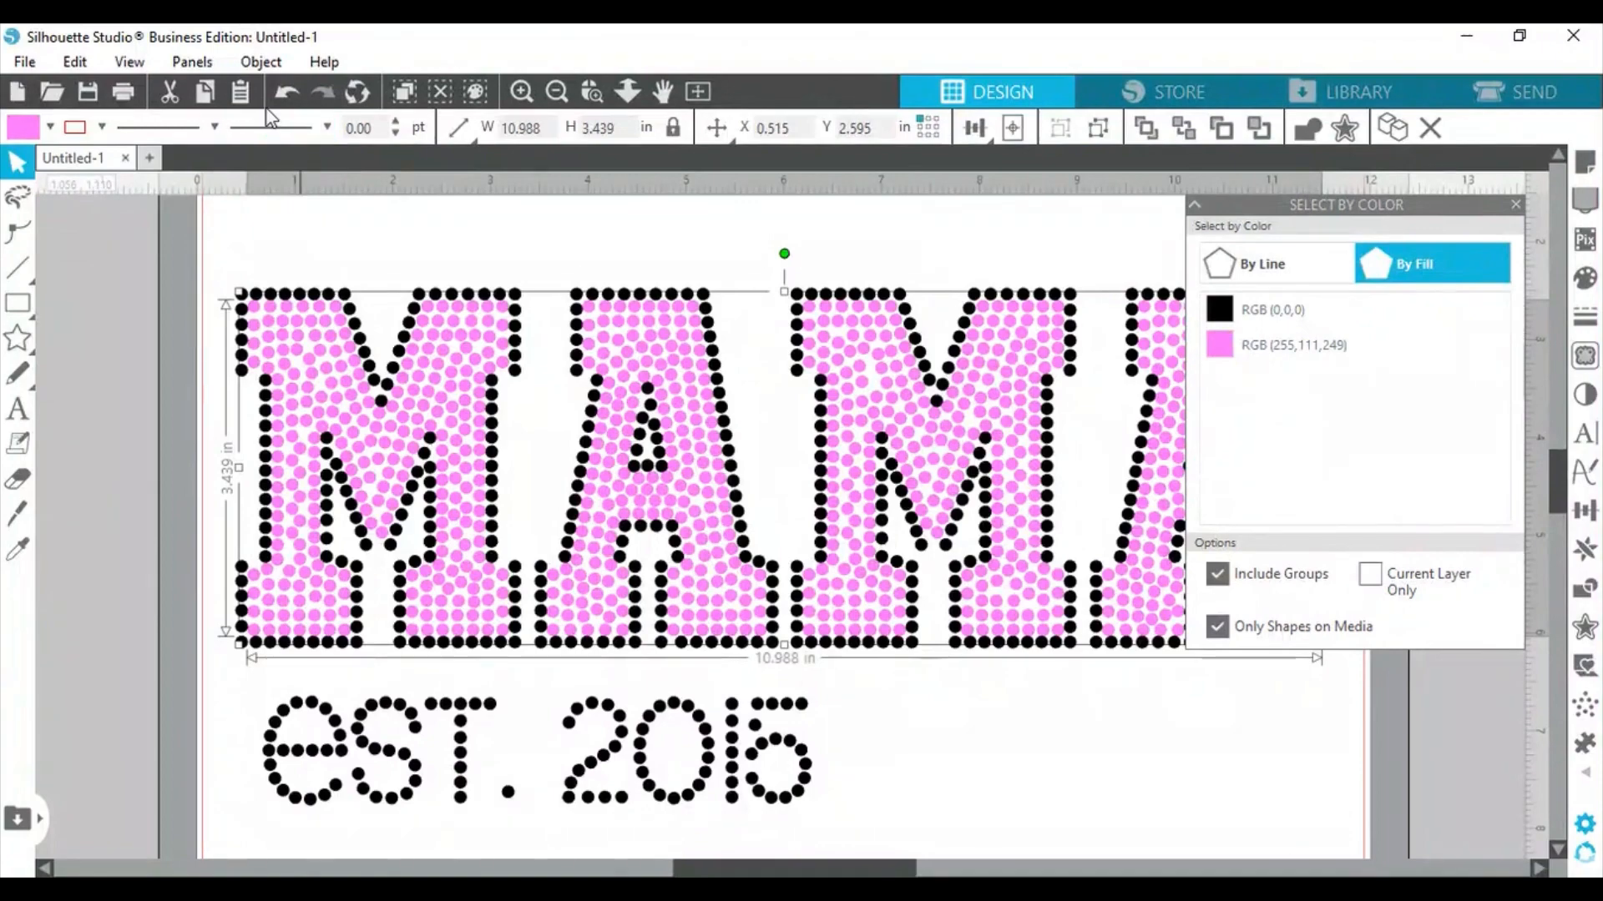
Step: Make the grouped pink stones a compound path, fill it with pink RGB (255,68,243), and deselect it
left_click(255, 63)
left_click(367, 343)
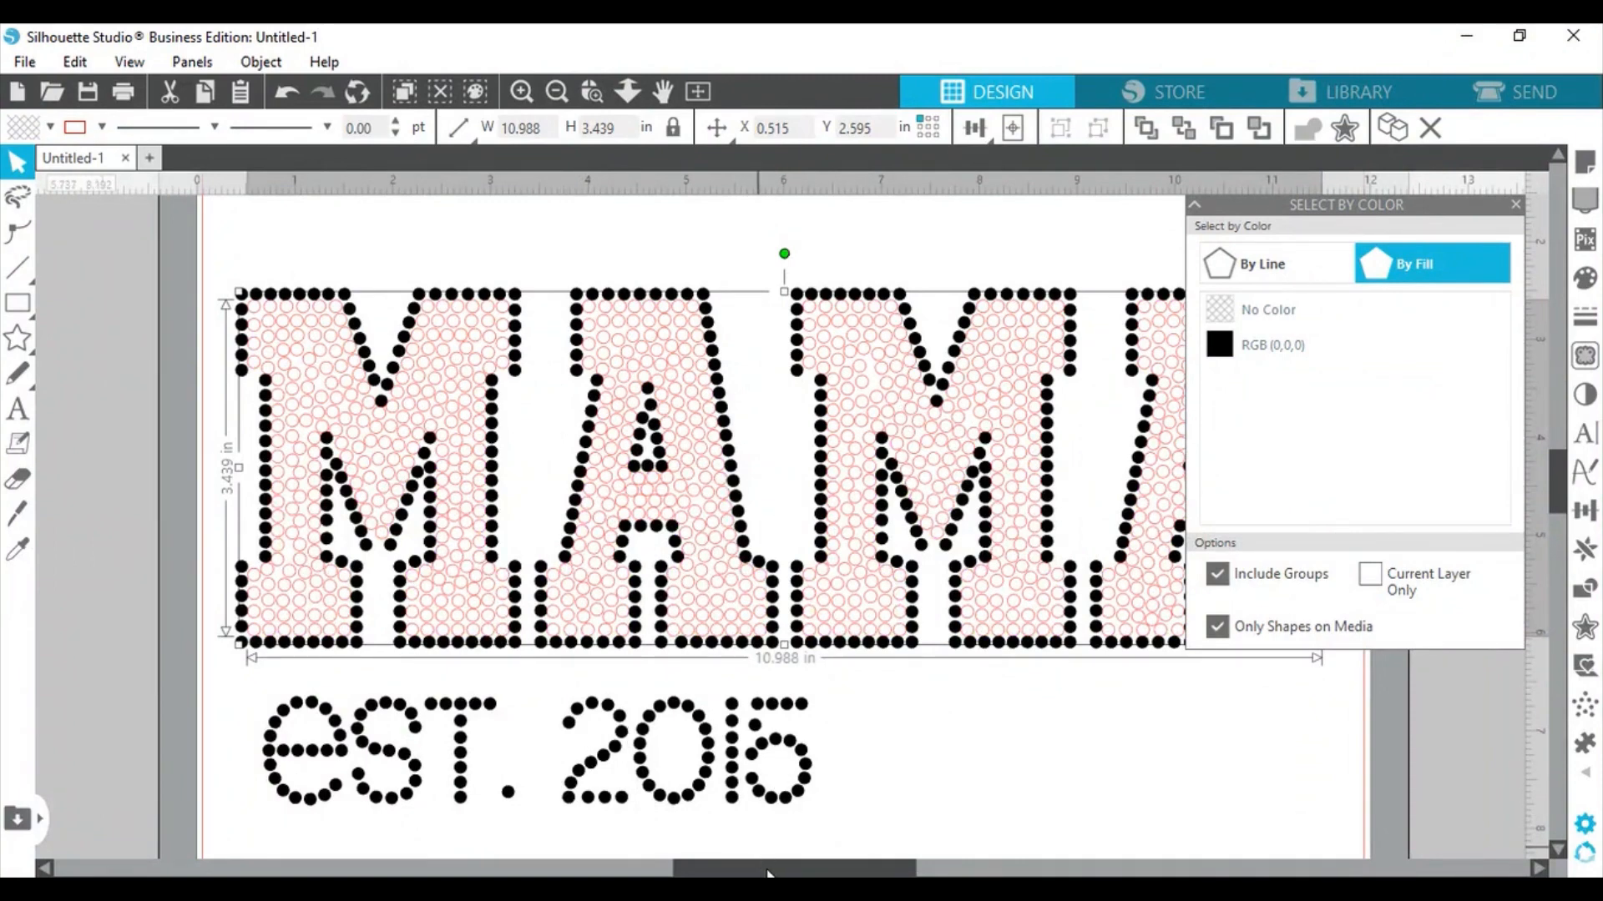
left_click_drag(766, 872, 813, 874)
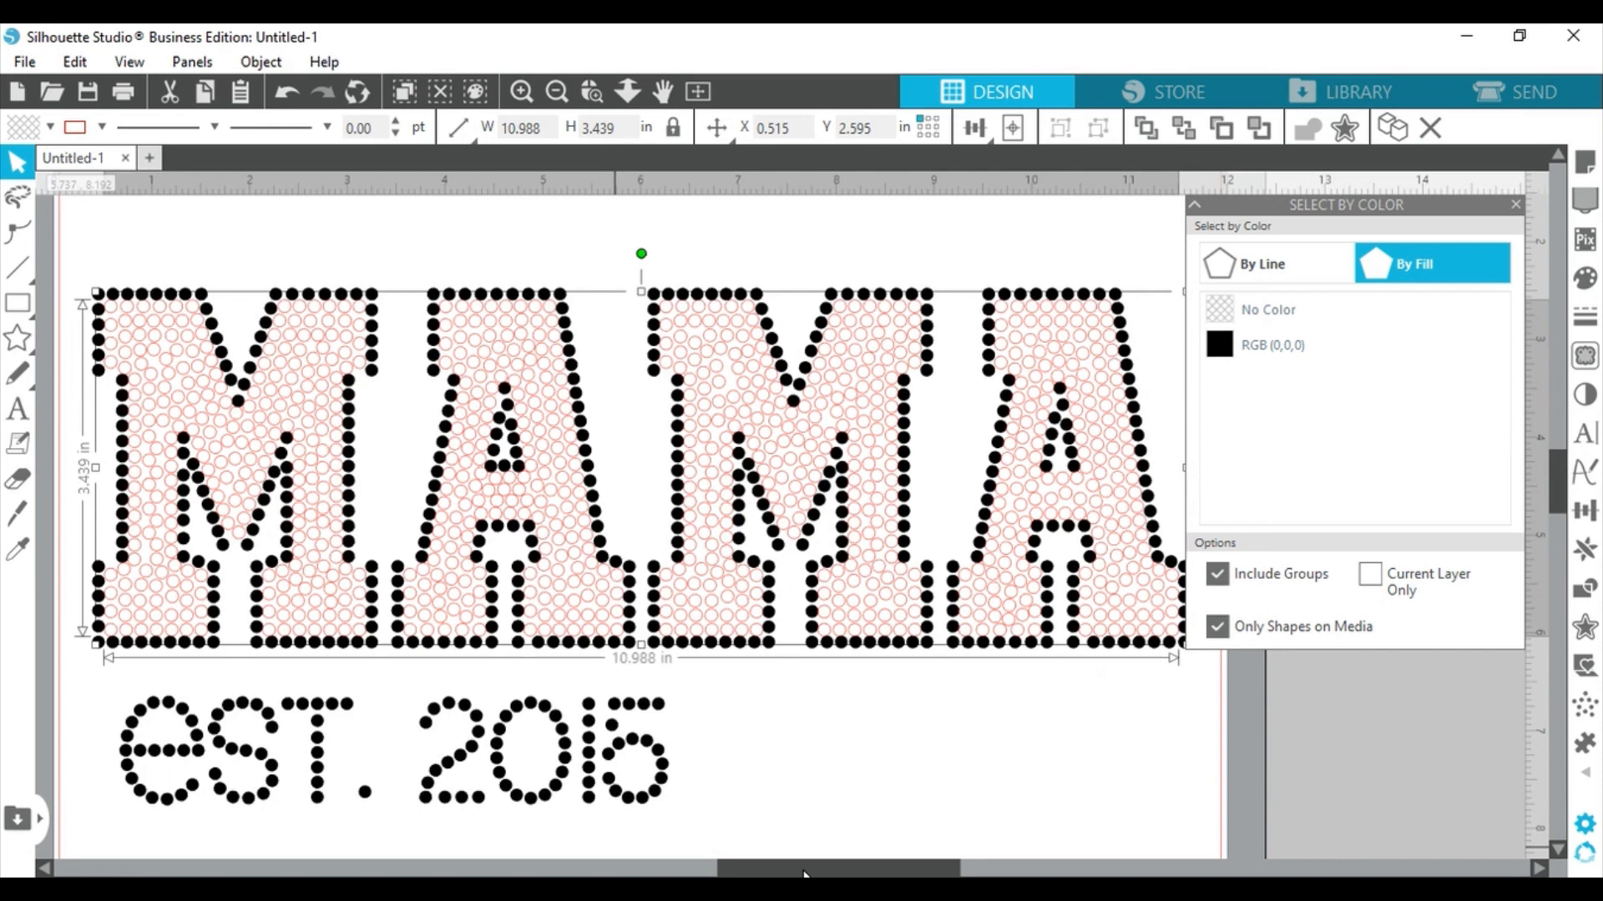
left_click_drag(801, 873, 779, 873)
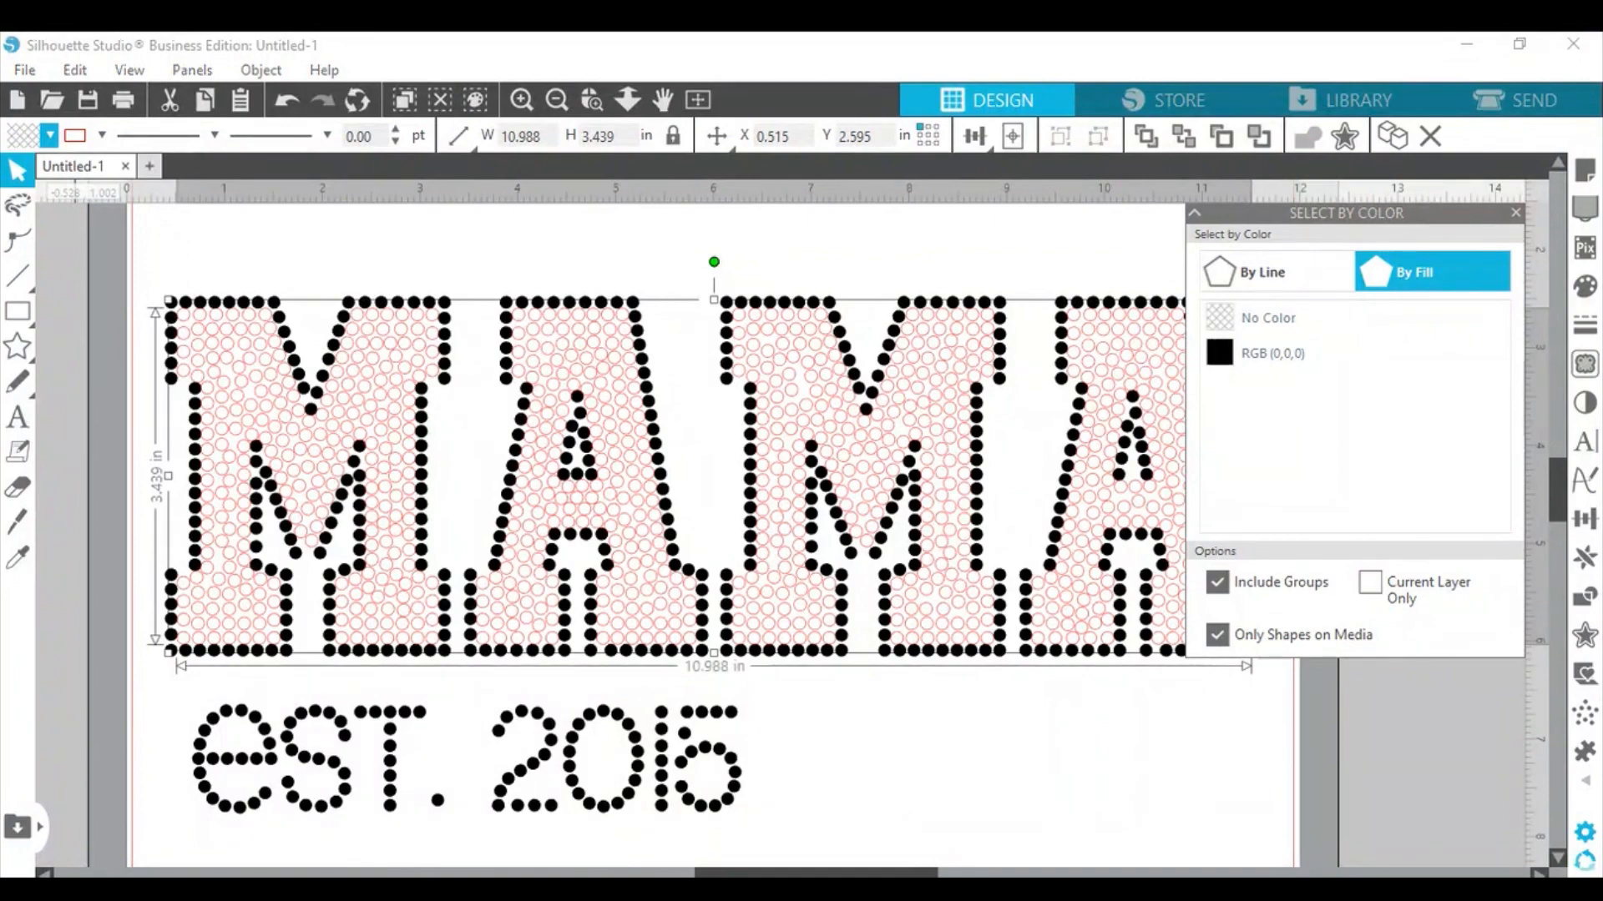
left_click(239, 175)
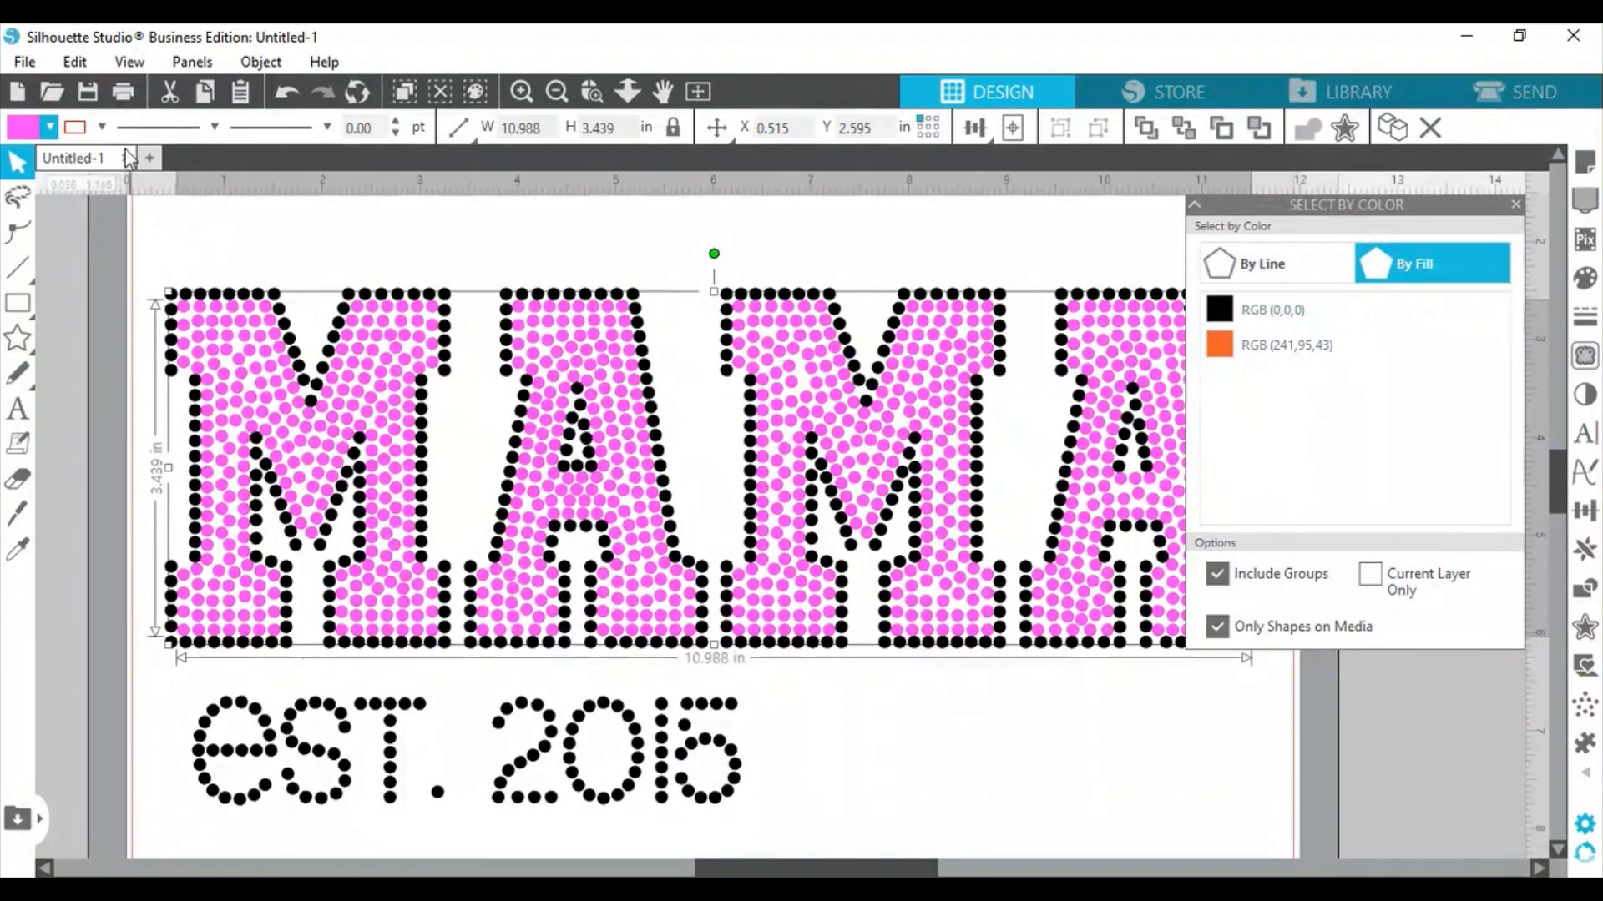
left_click(870, 766)
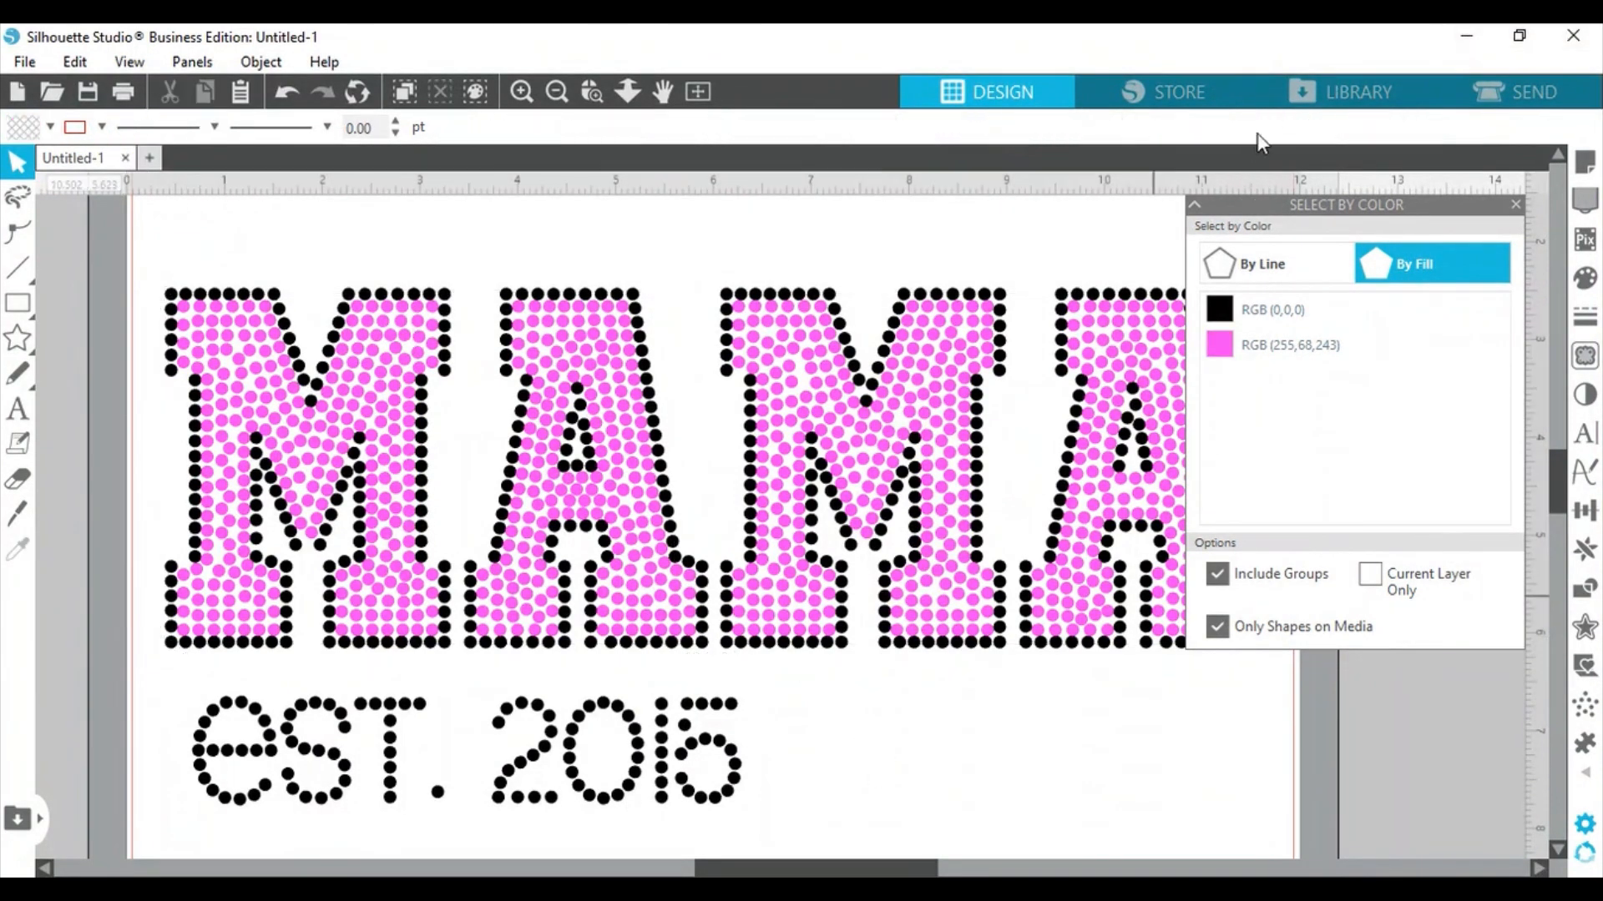
Step: Collapse the colour selection settings and group the black and pink stone paths into one MAMA est. 2015 design
left_click(1194, 205)
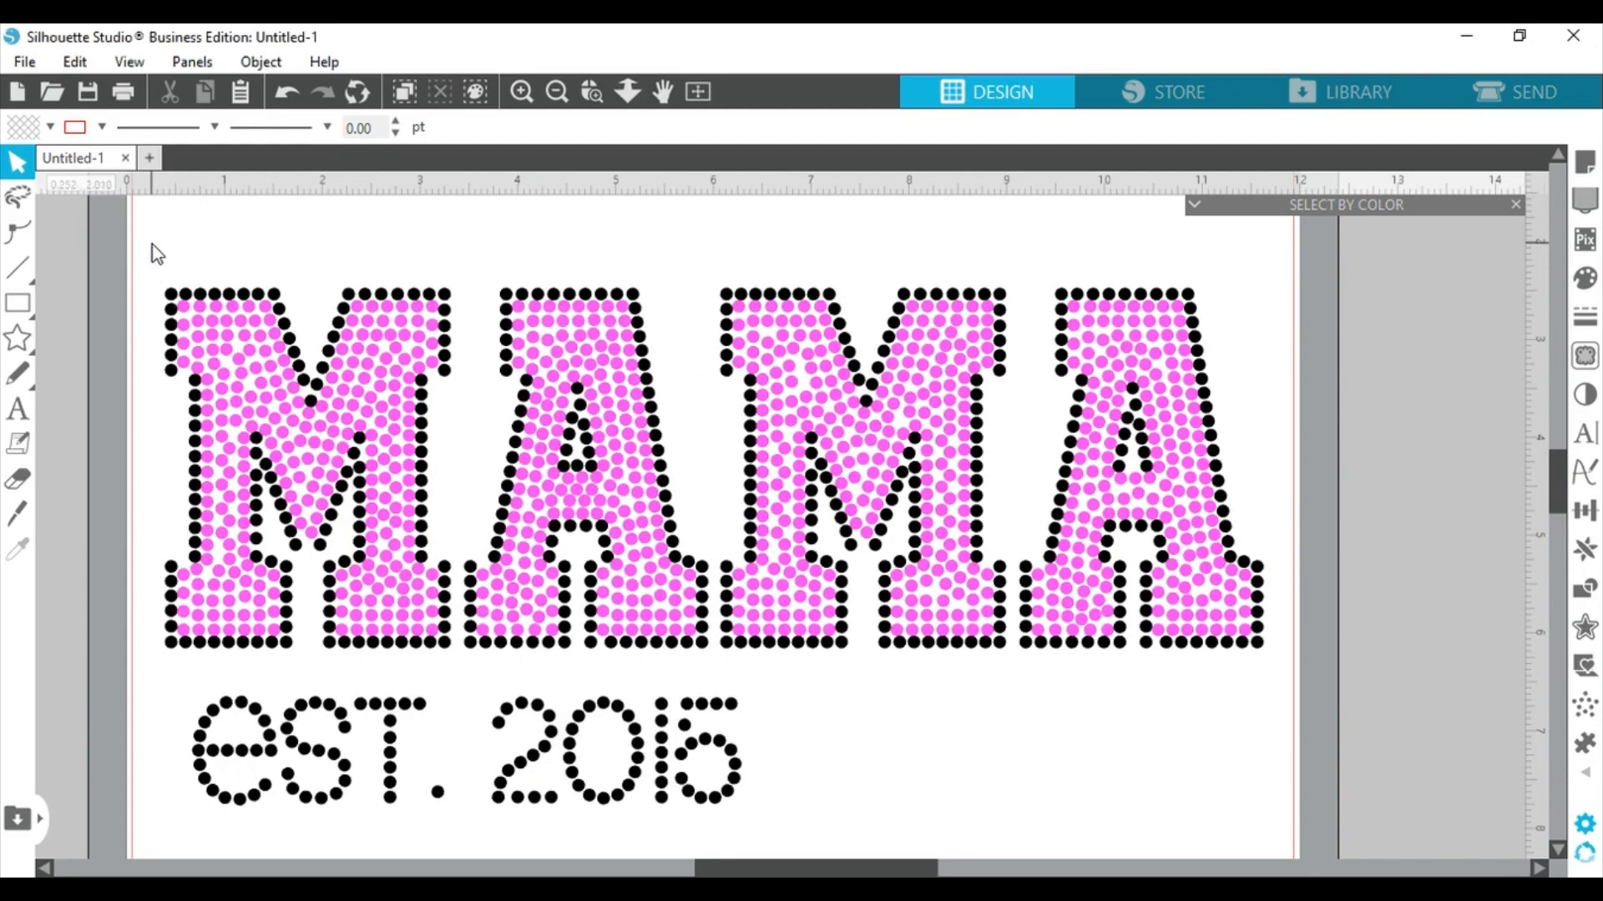
left_click(177, 282)
left_click_drag(904, 678, 1276, 833)
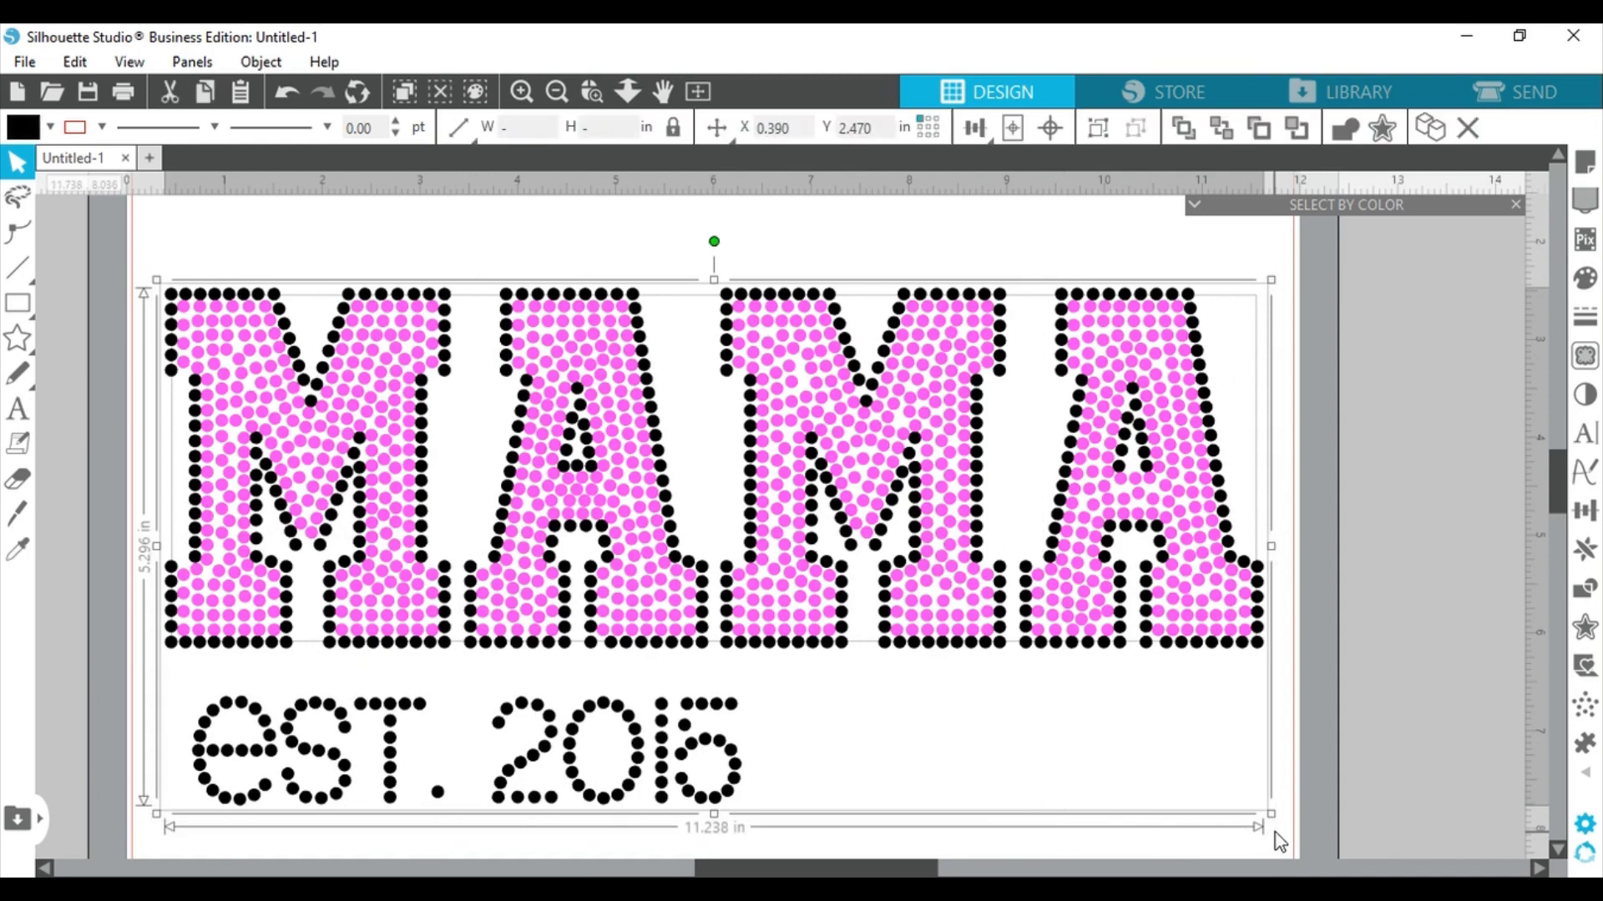
left_click(265, 61)
left_click(322, 267)
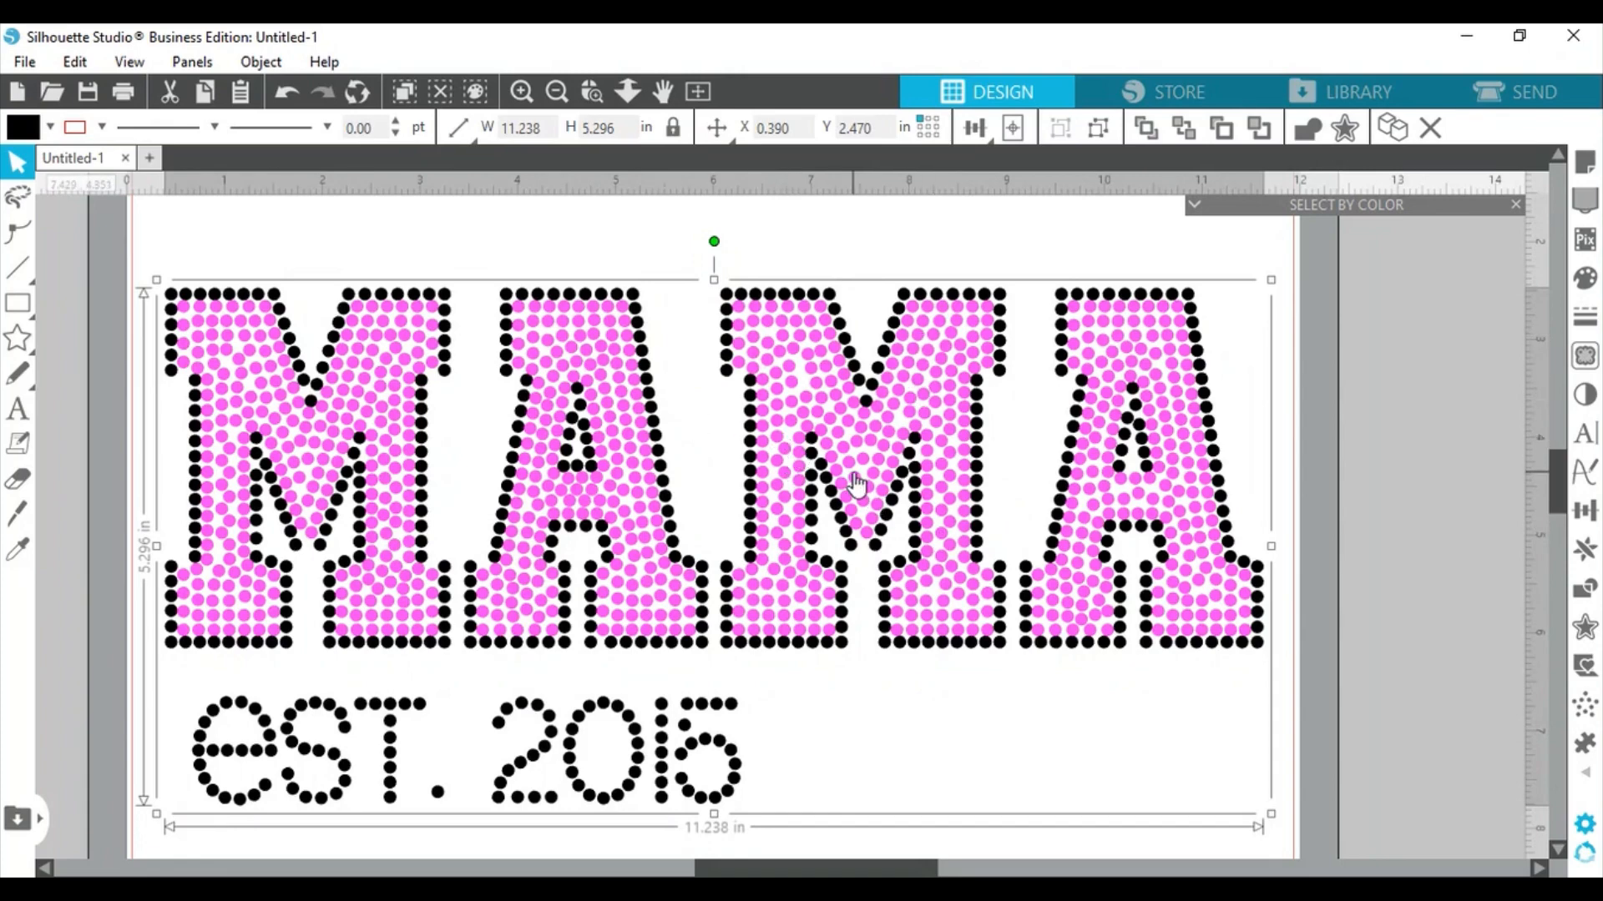
Step: Start saving the selected design to the hard drive, in the Silhohette Designs folder on the Desktop
left_click(23, 60)
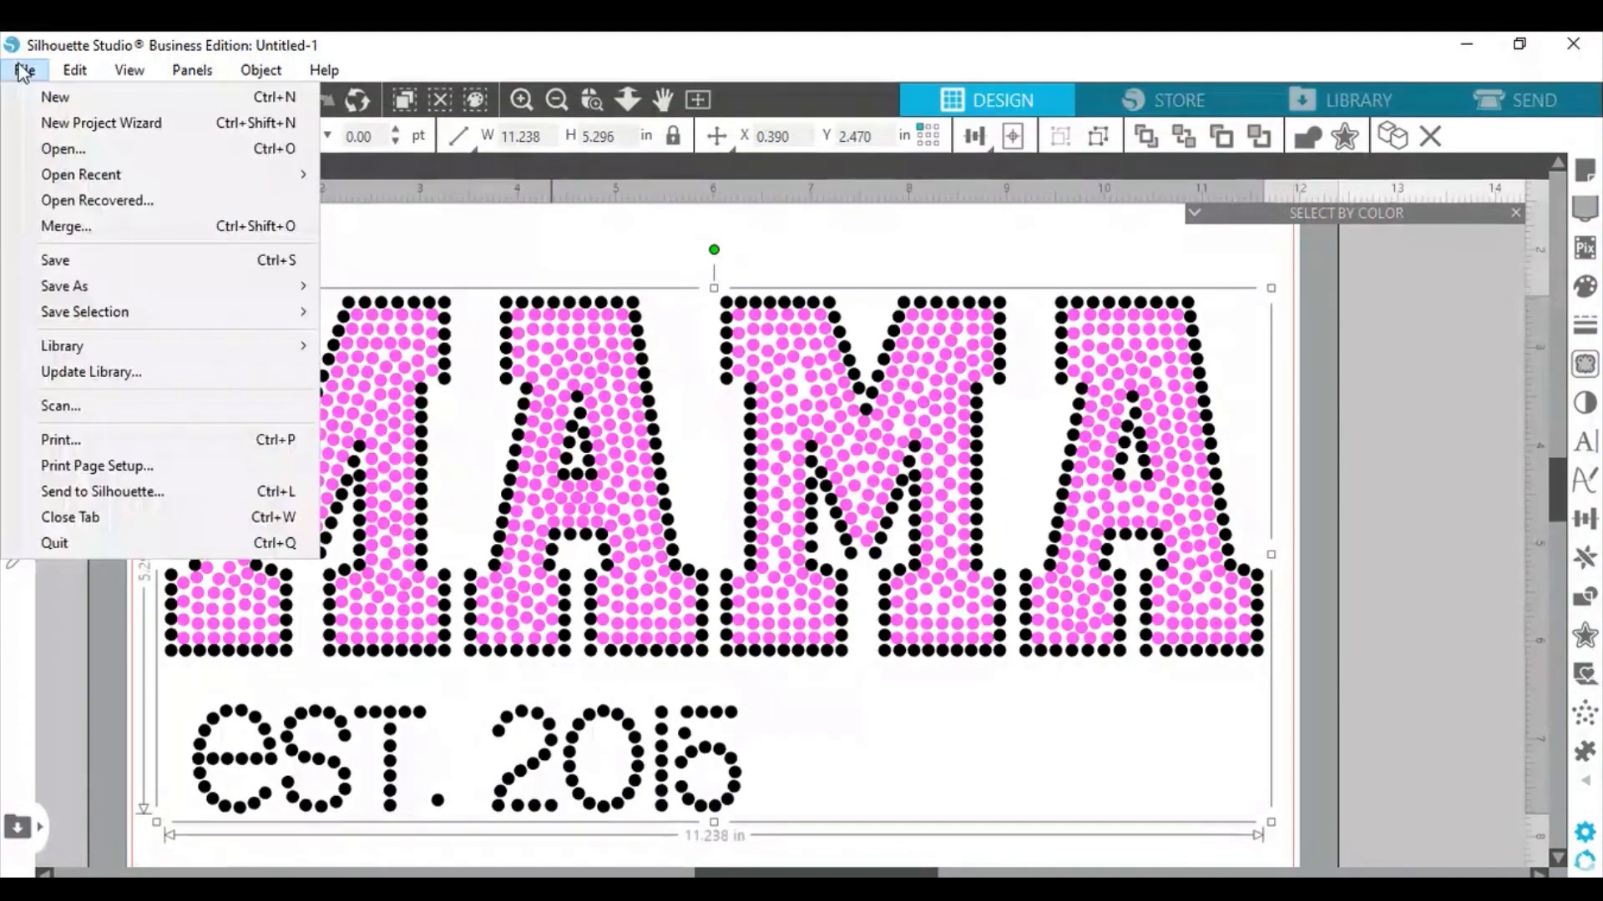
mouse_move(154, 305)
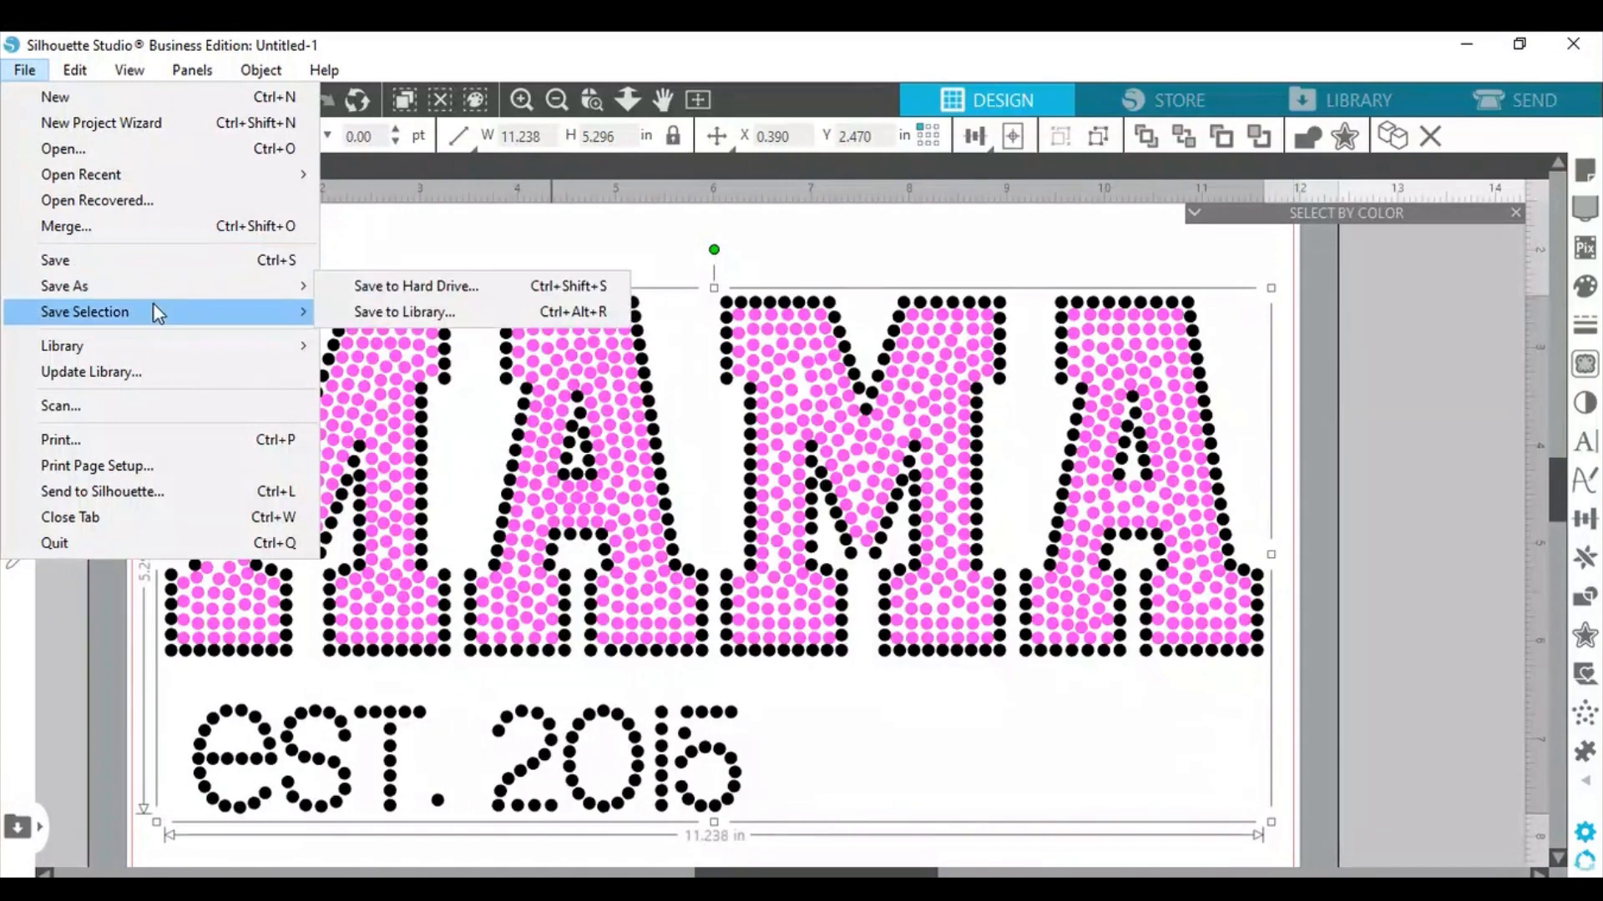
left_click(406, 310)
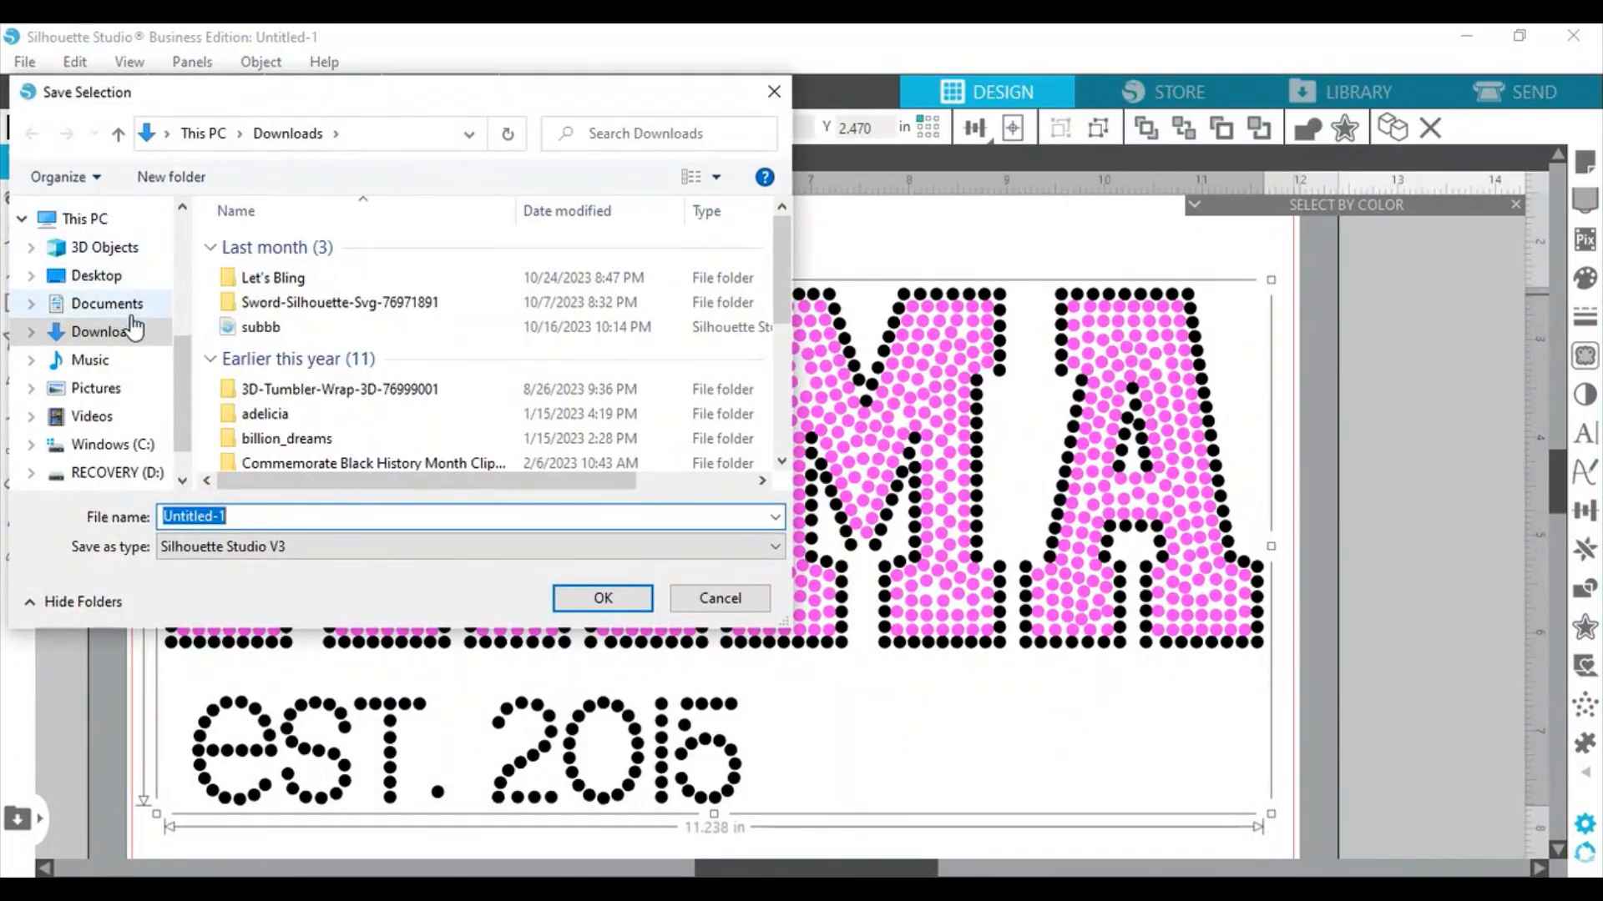
left_click(128, 274)
scroll(400, 332, "down", 4)
scroll(400, 332, "down", 1)
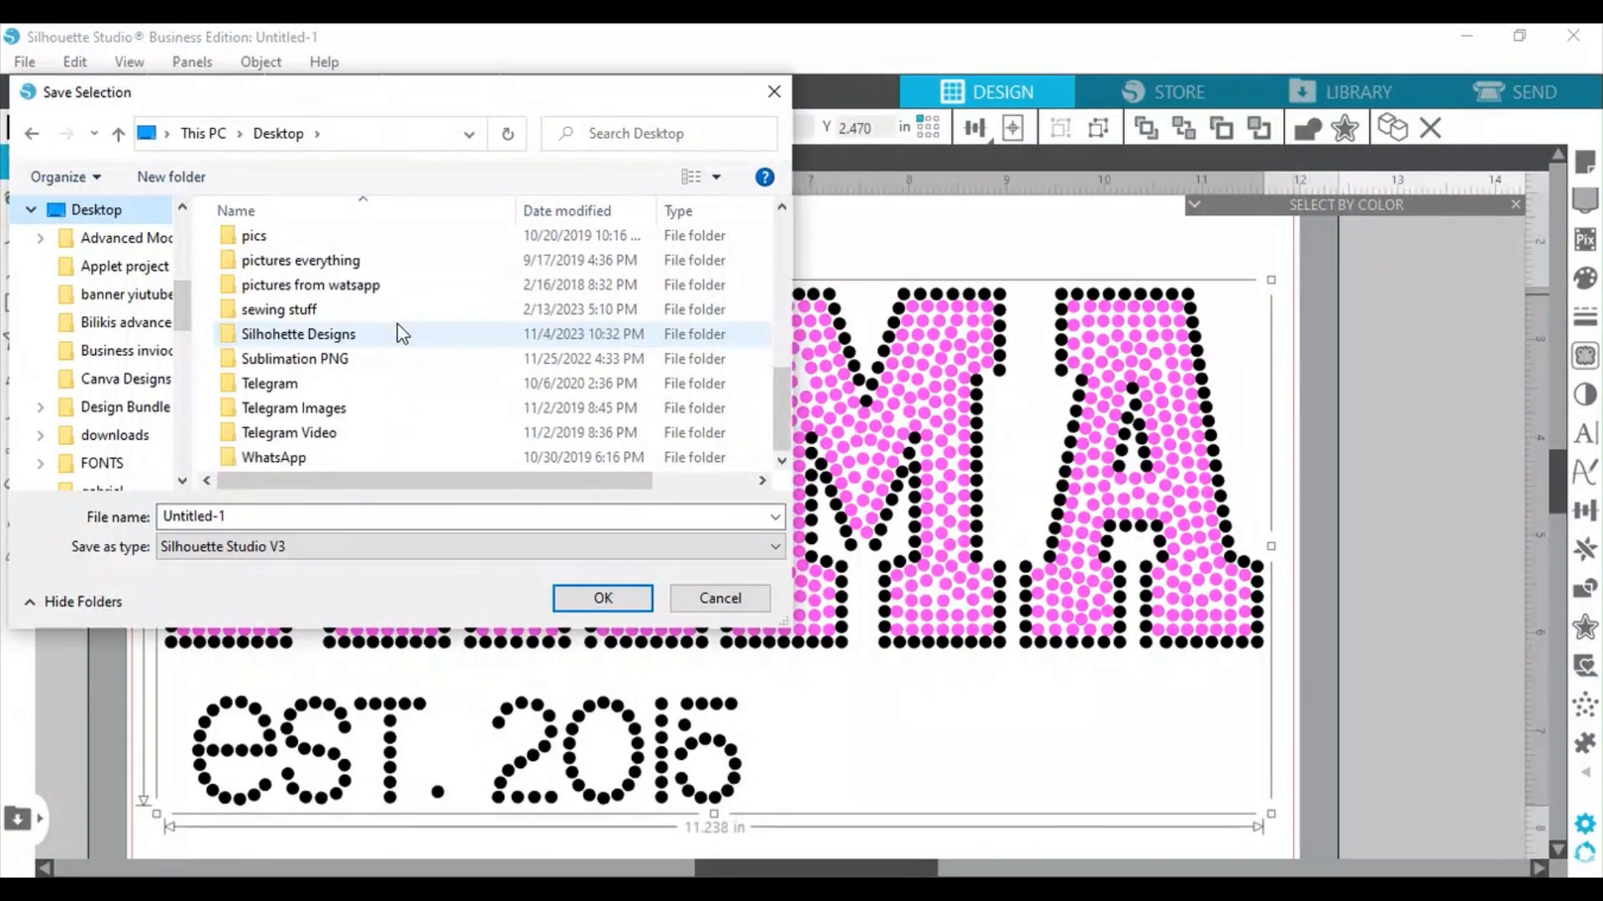
left_click(329, 336)
double_click(329, 335)
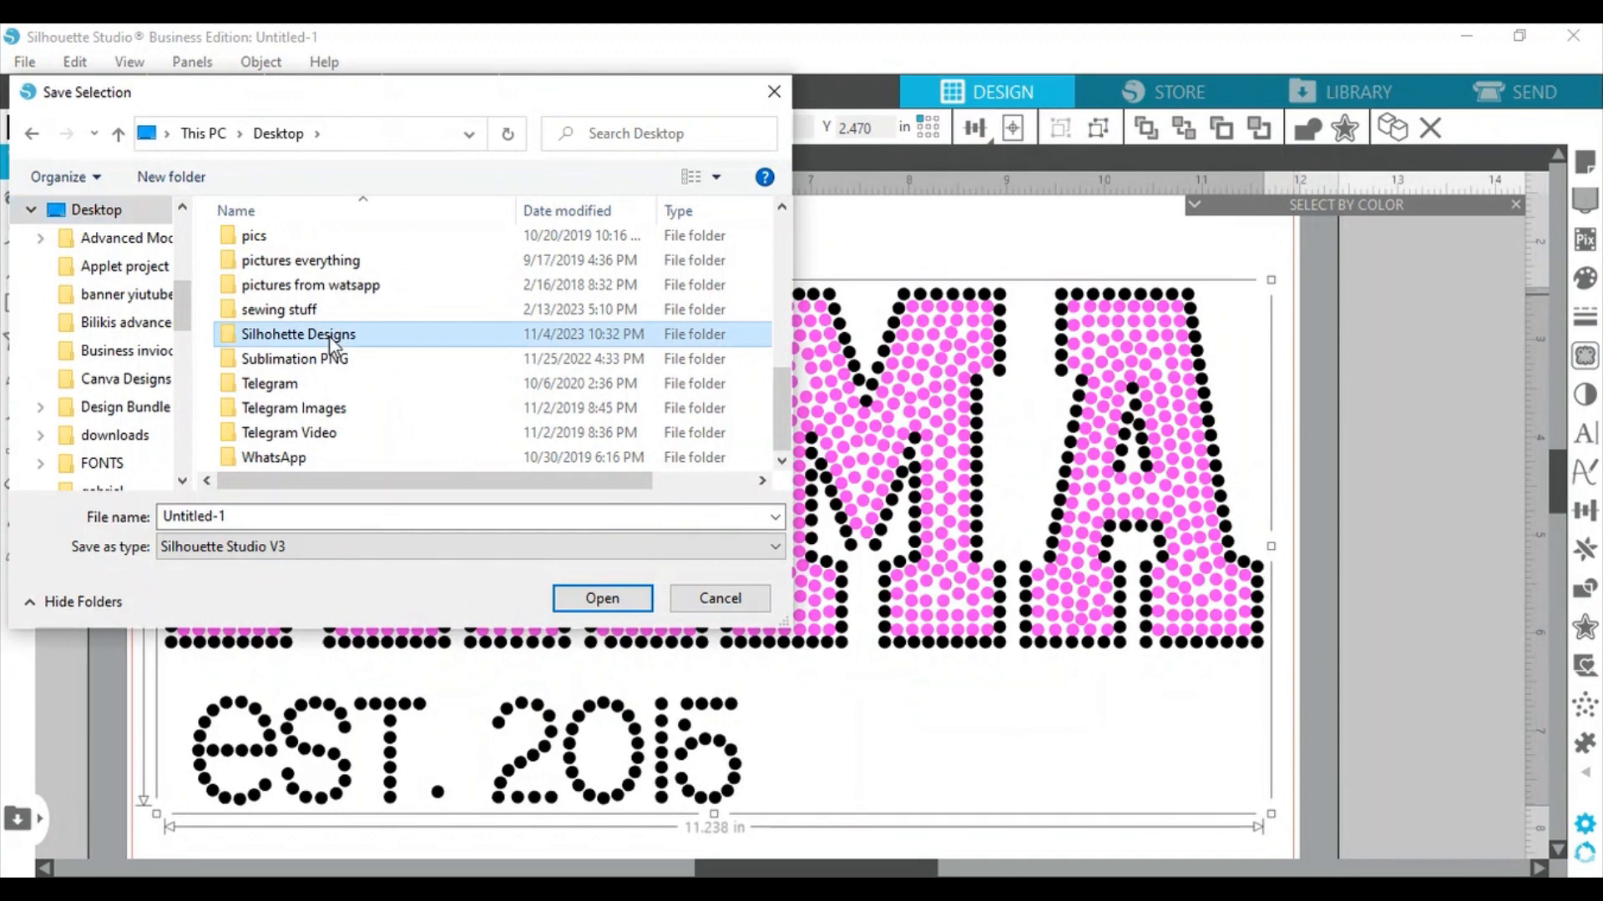
Step: Name the saved selection "mama est 2015" and save it in SVG format
left_click(323, 518)
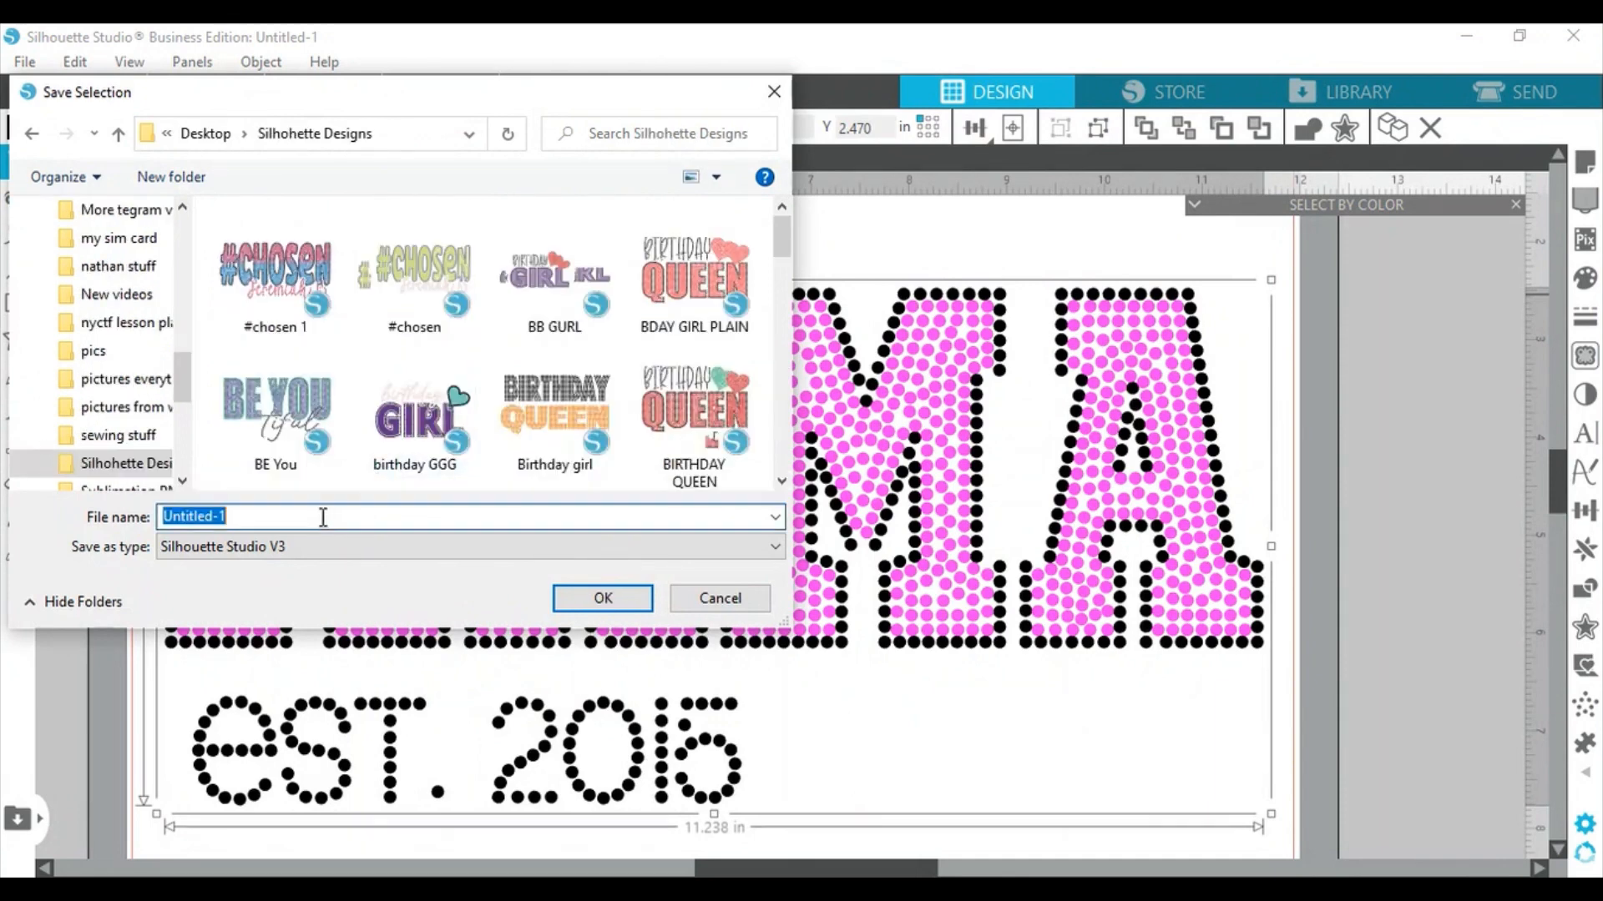
type("mama")
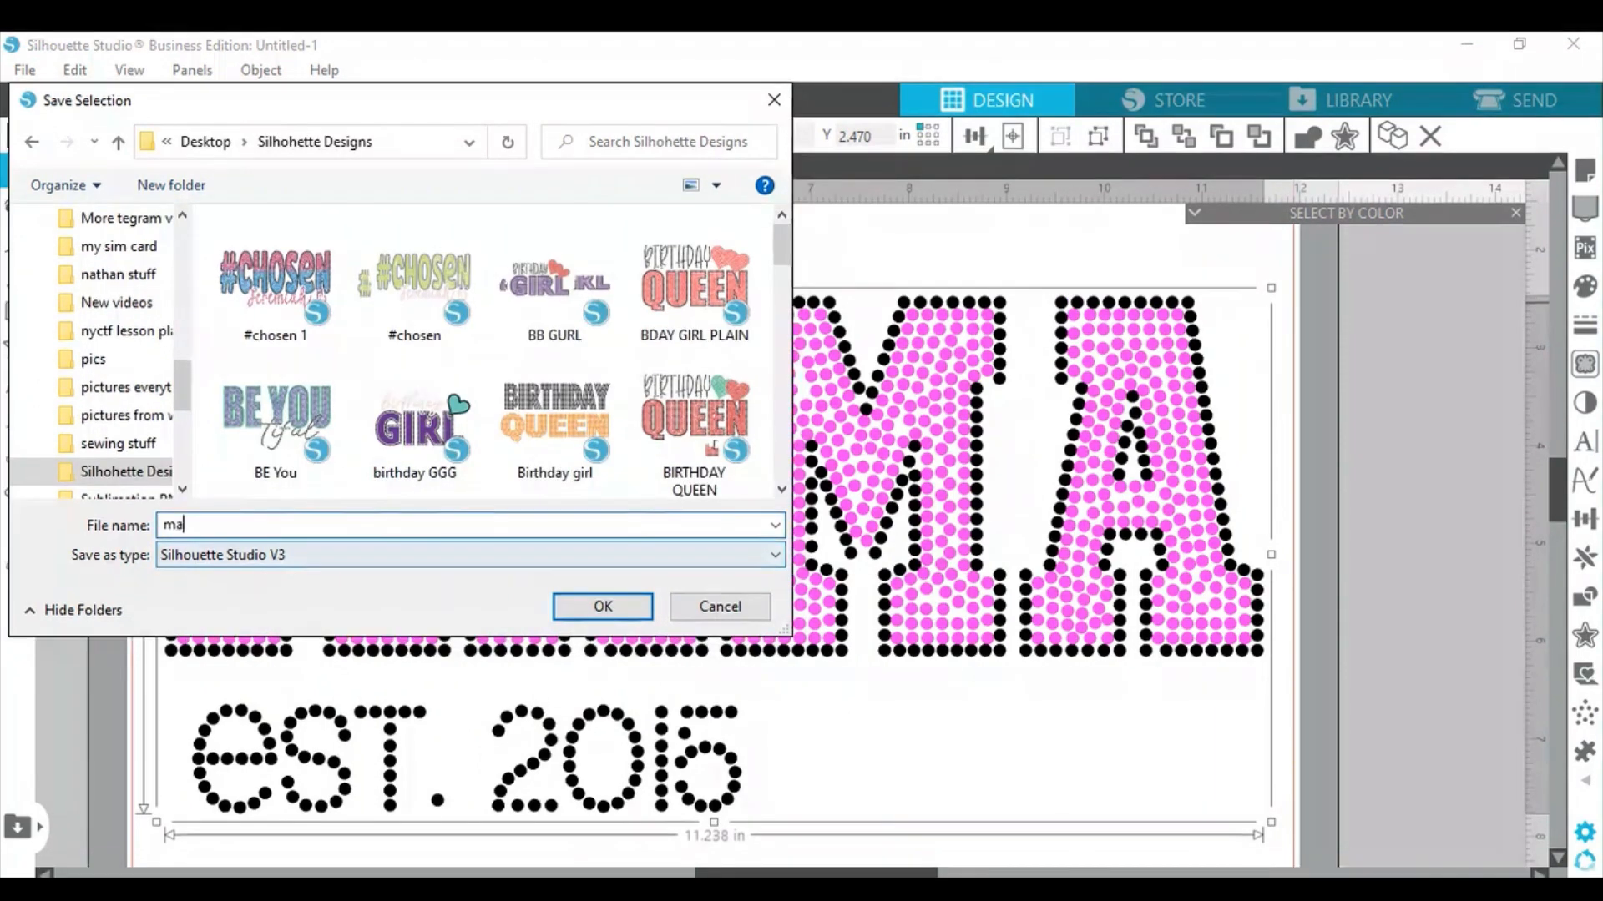
type(" est")
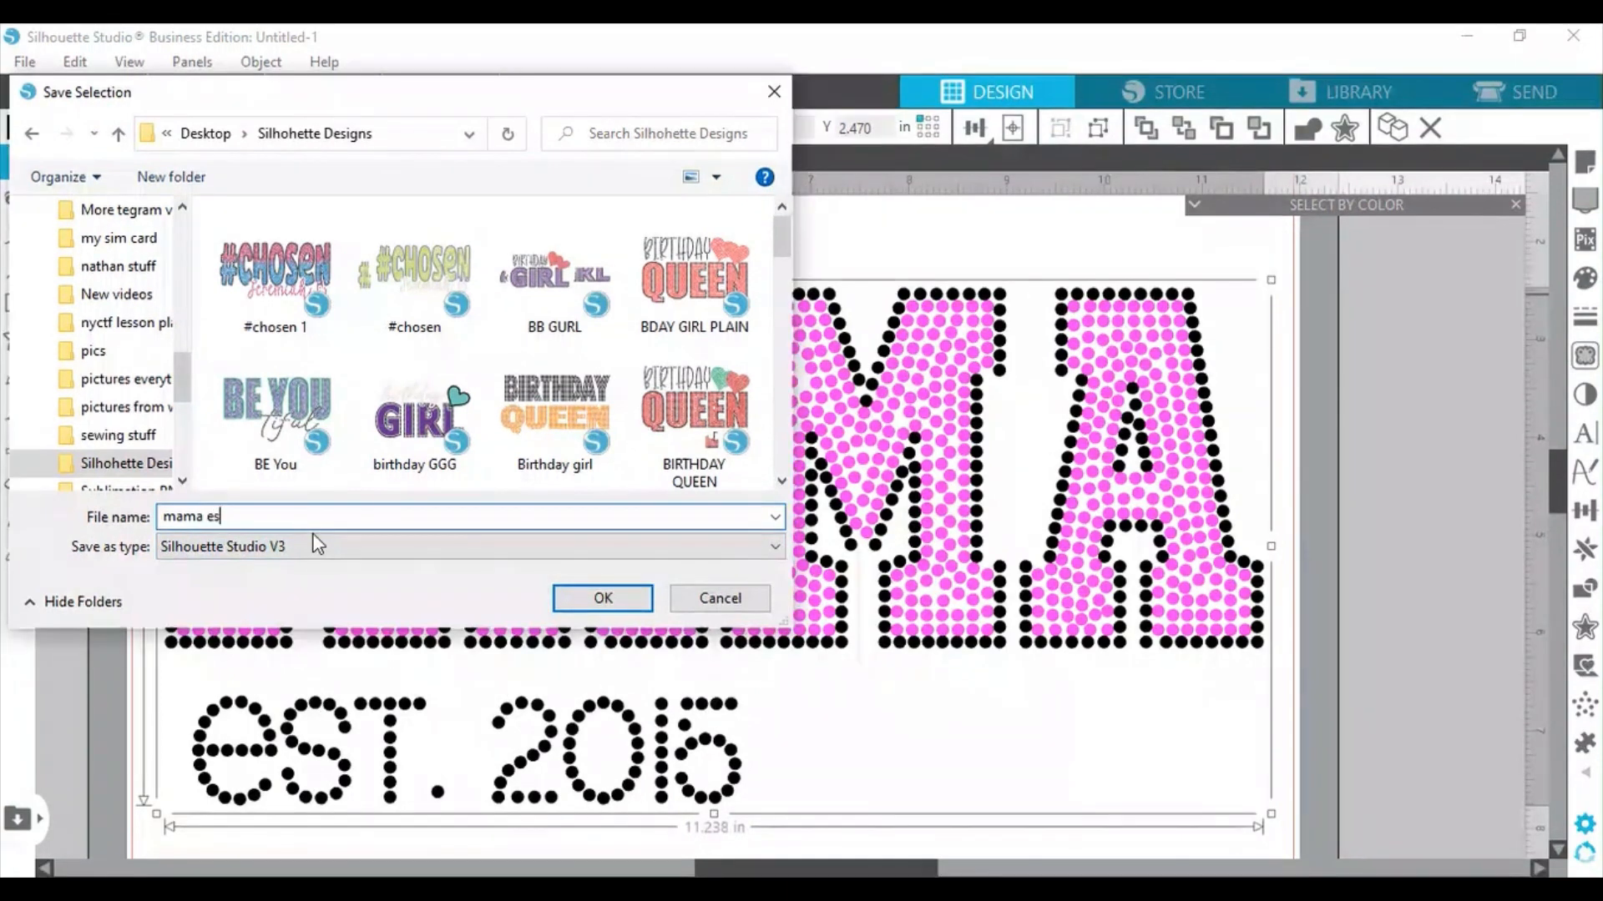
type(" 2015")
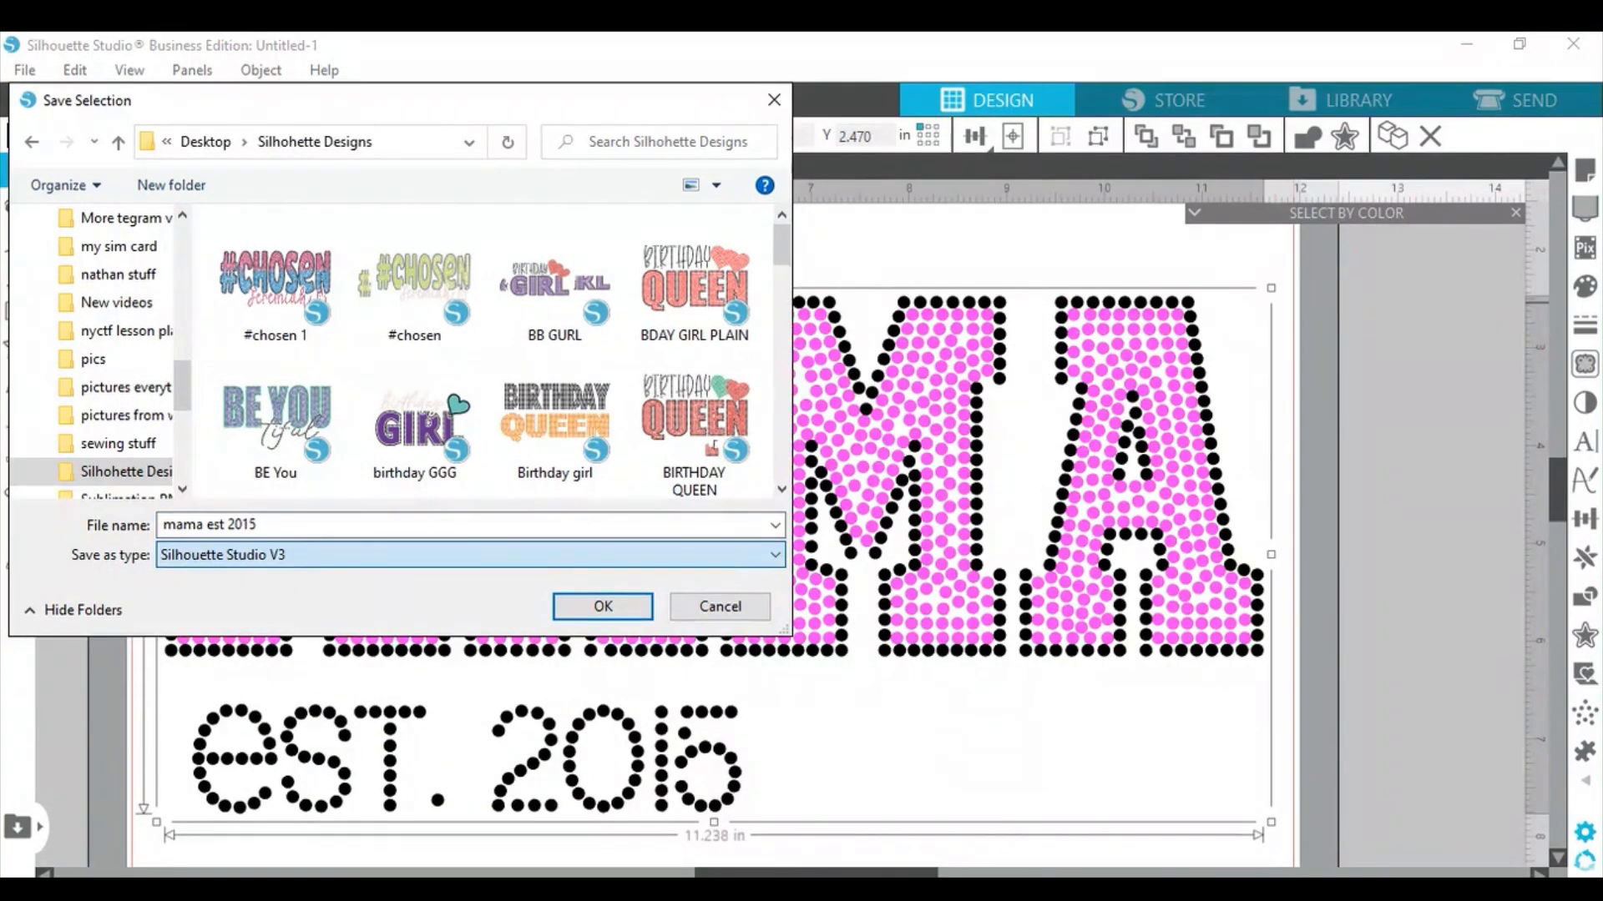
key("Down")
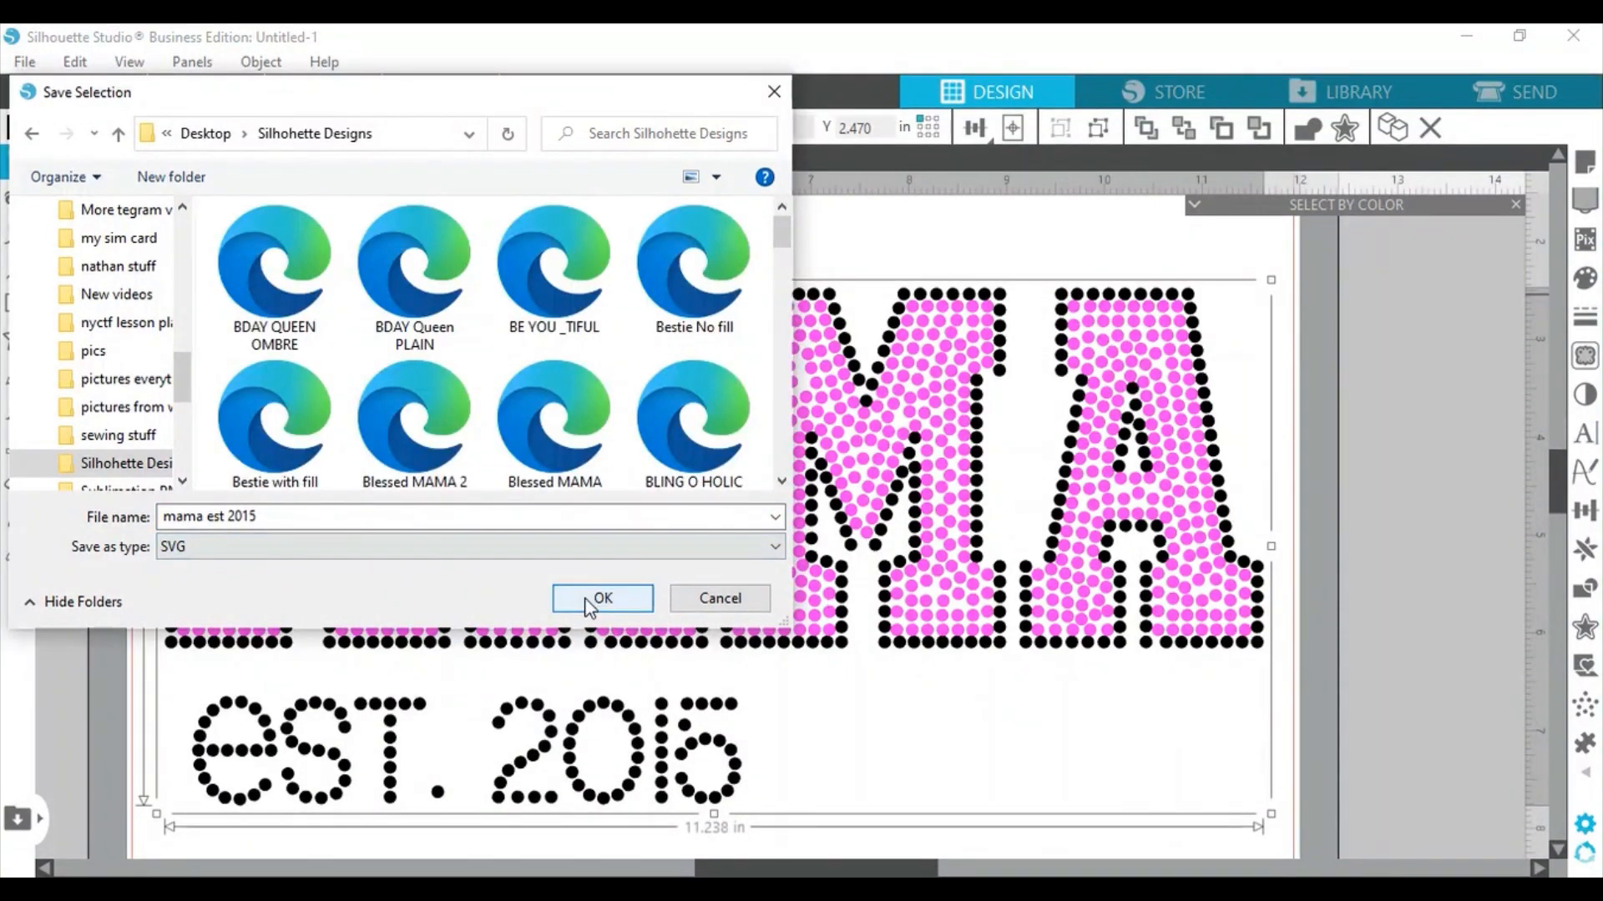
left_click(589, 601)
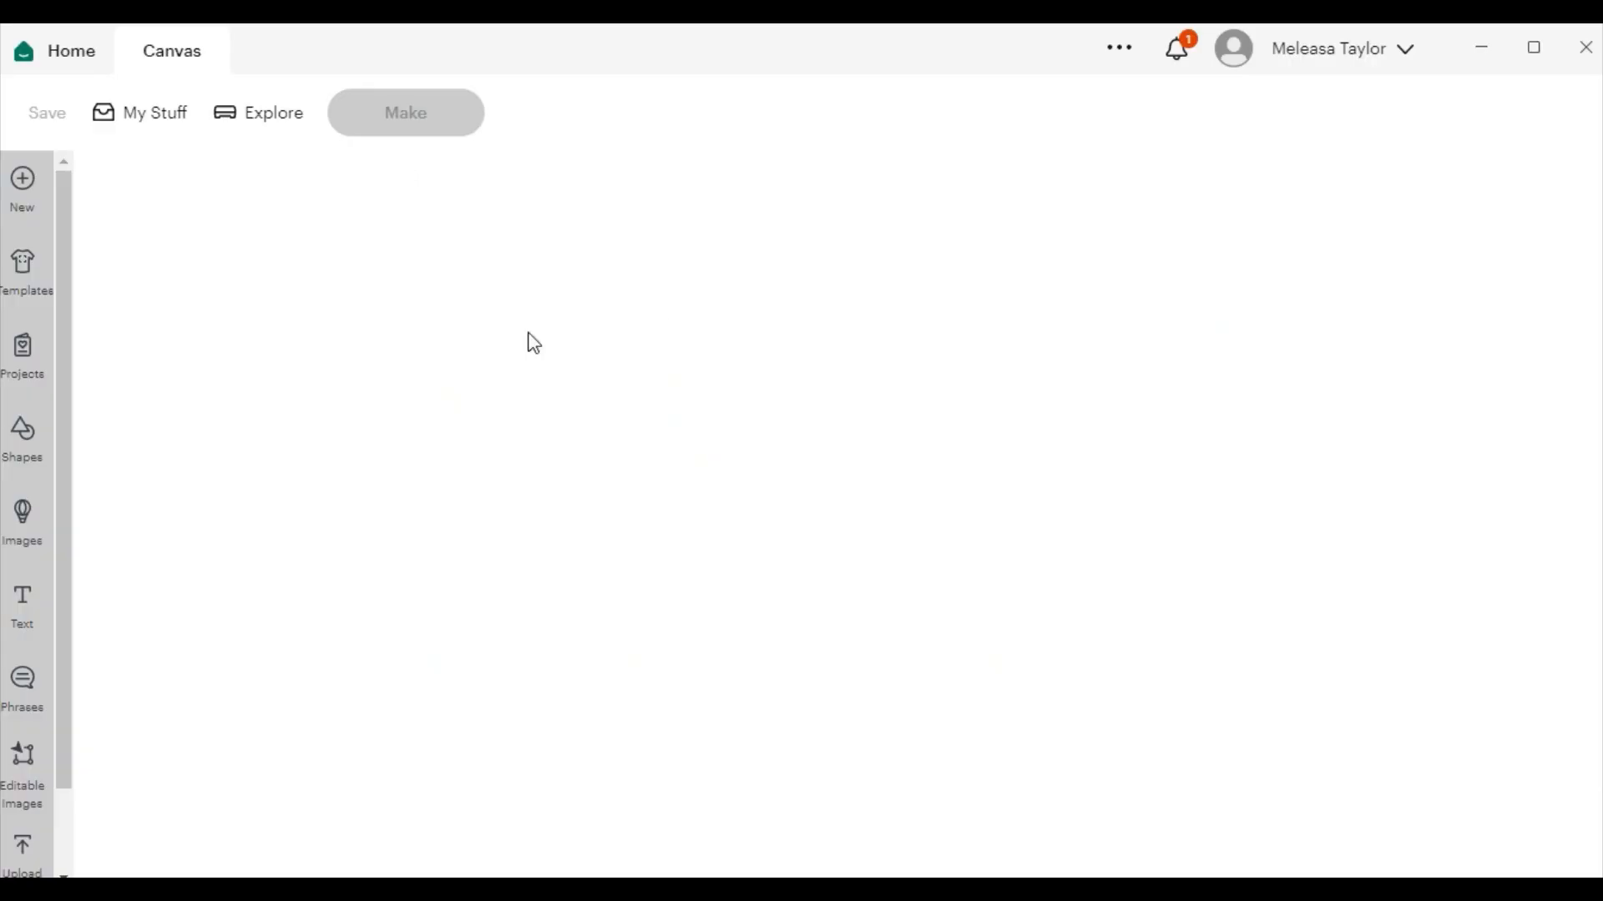
Step: Switch to Cricut Design Space and upload the mama est 2015 SVG as a cut image
left_click(23, 856)
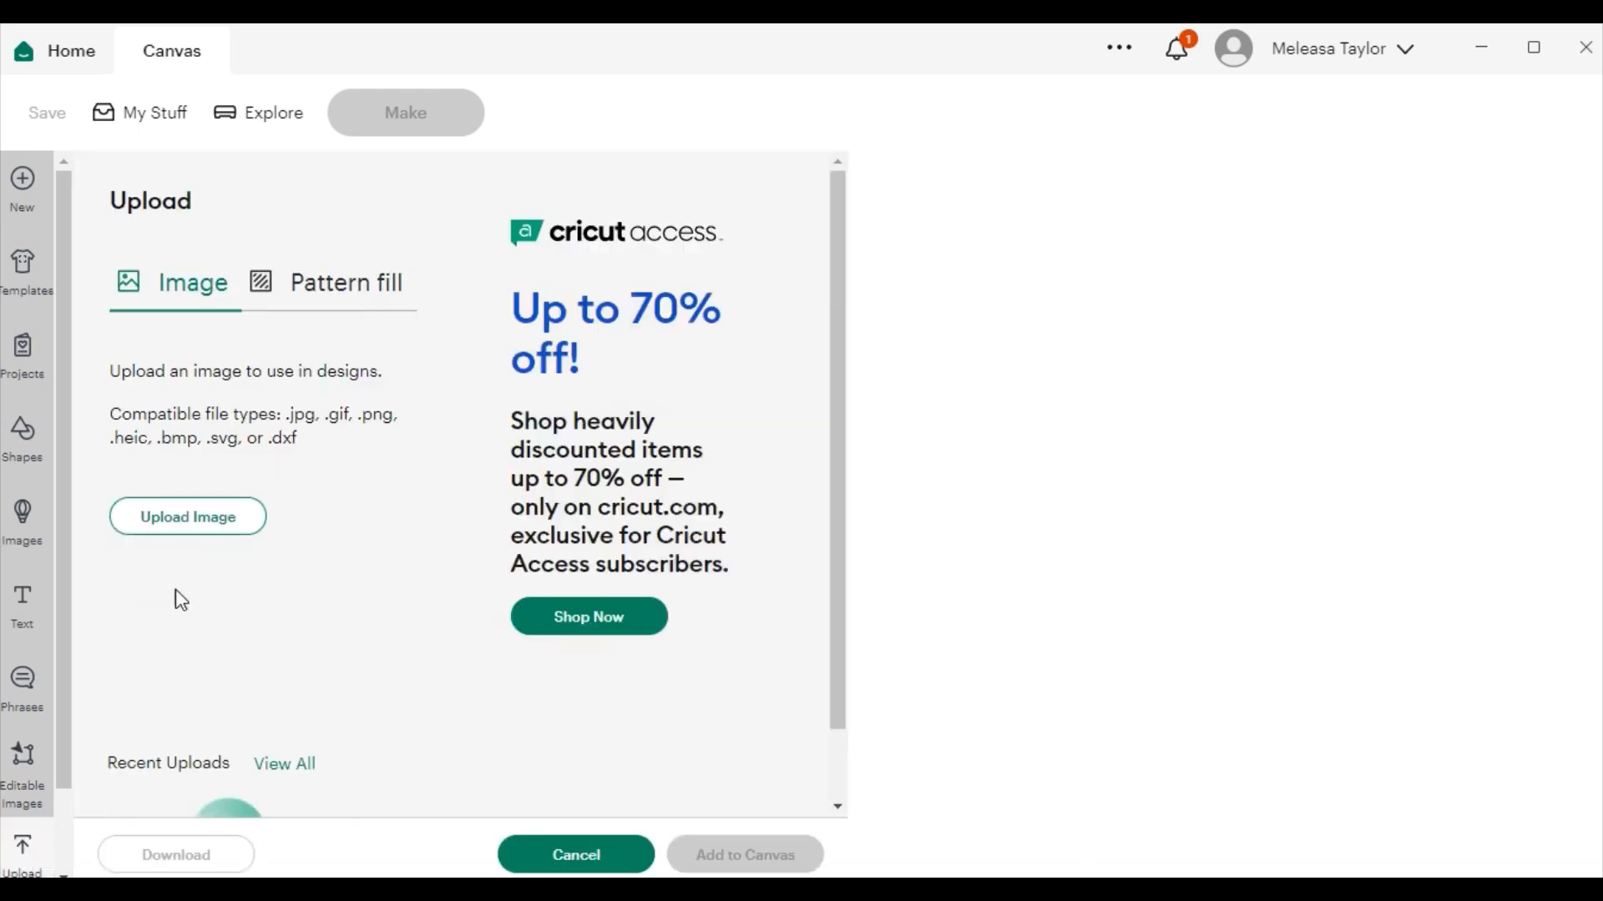
left_click(171, 526)
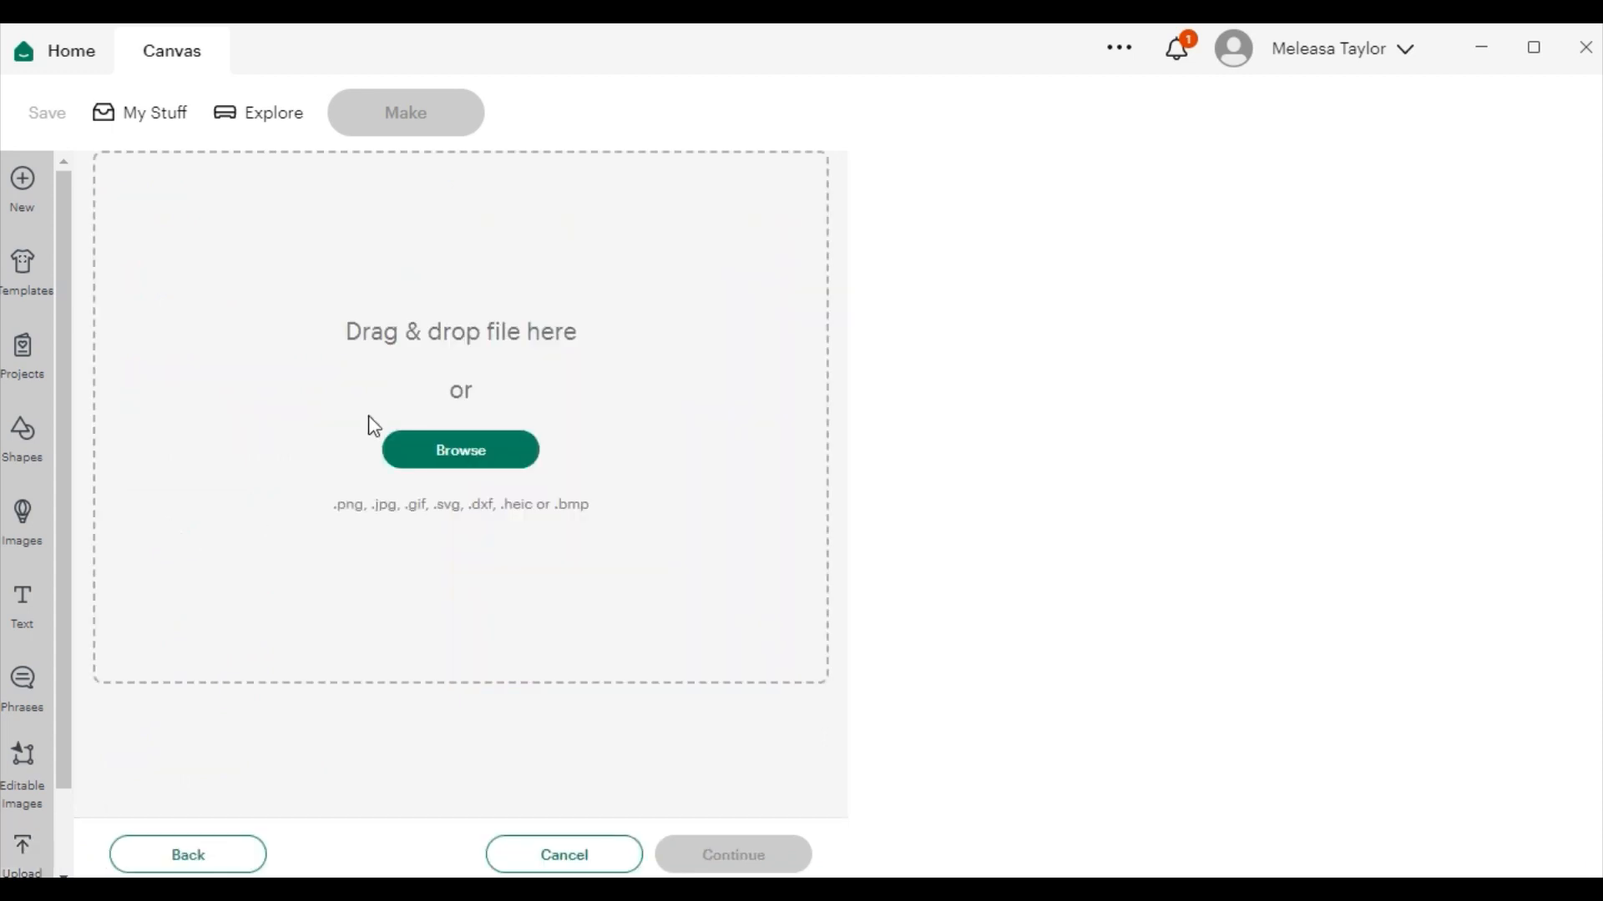
left_click(429, 459)
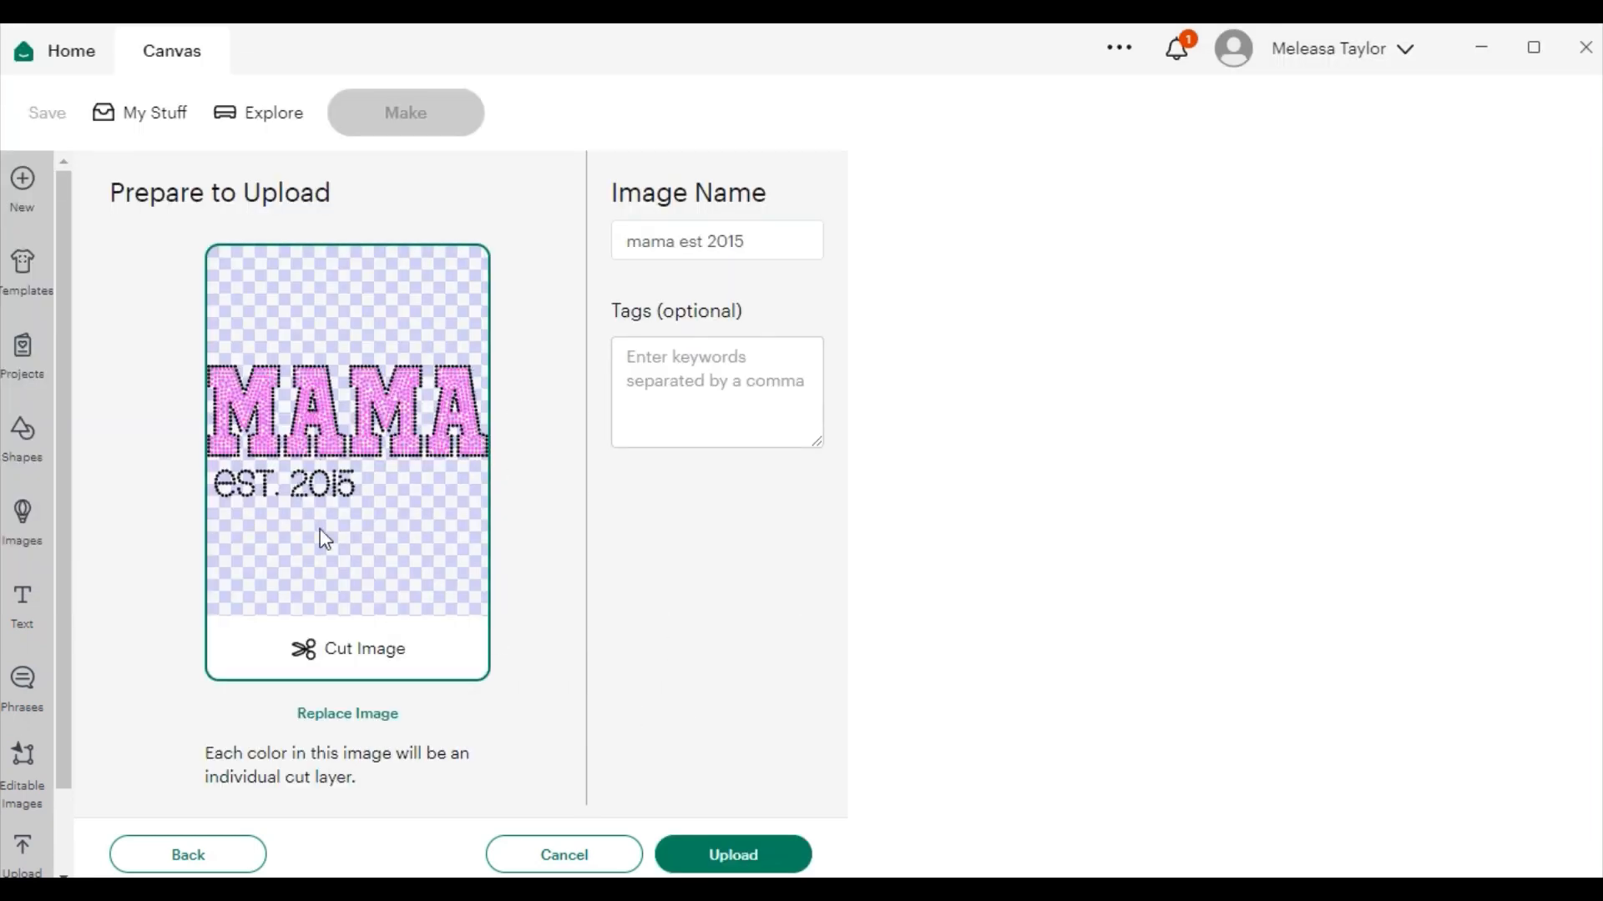
left_click(693, 847)
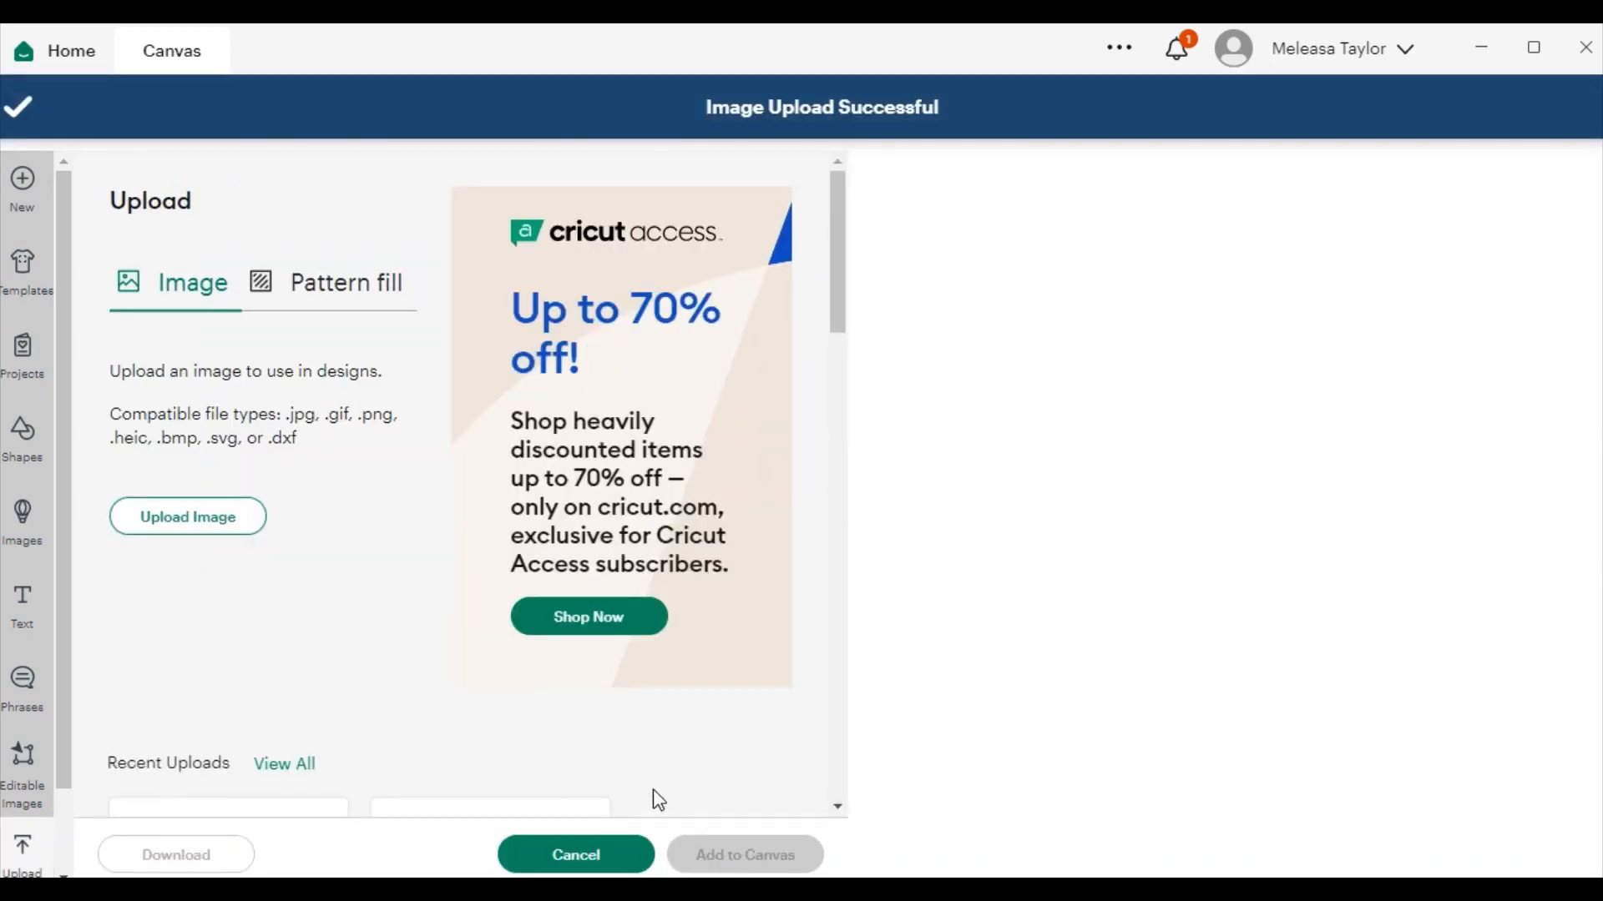
Step: Add the uploaded MAMA est. 2015 image to the canvas and move it near the canvas's upper-left corner
scroll(225, 598, "down", 5)
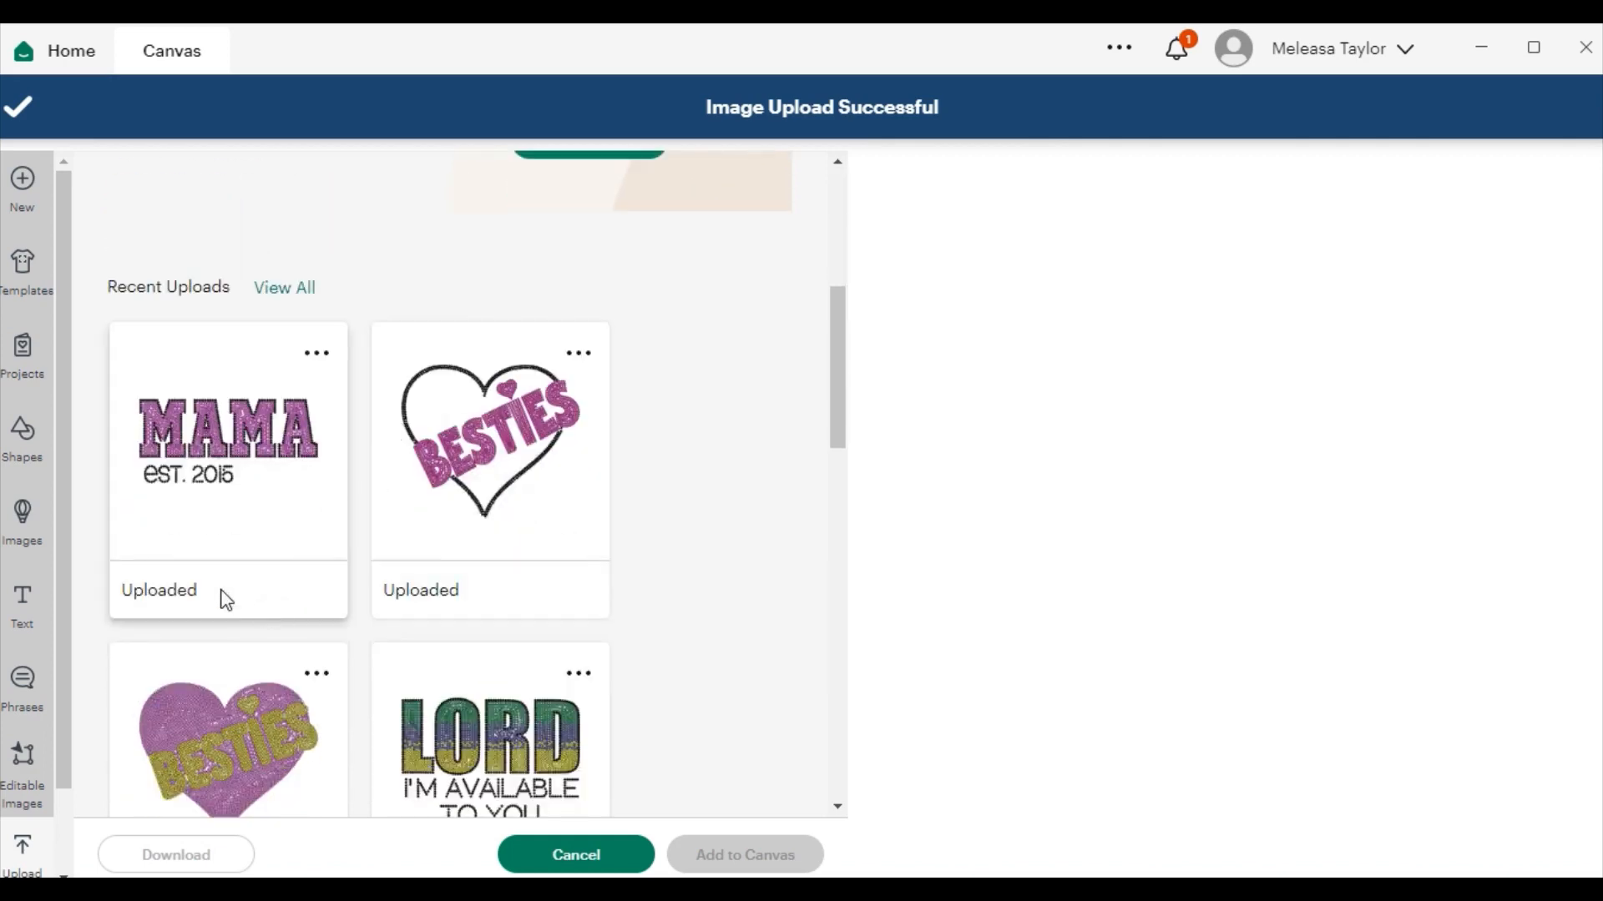
left_click(227, 469)
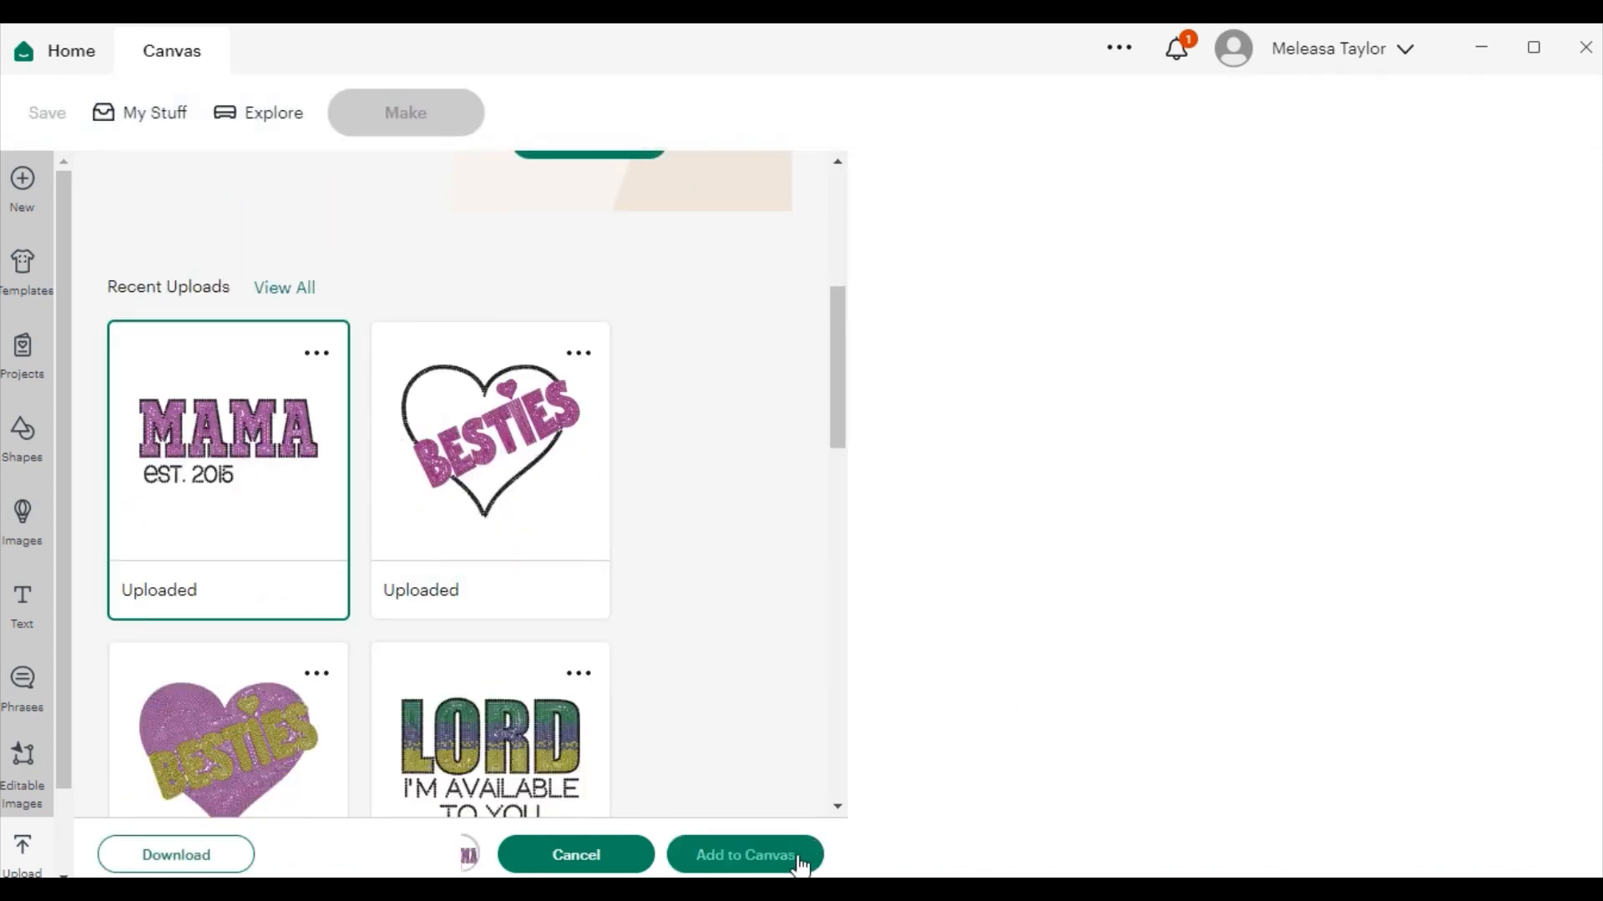
left_click(745, 854)
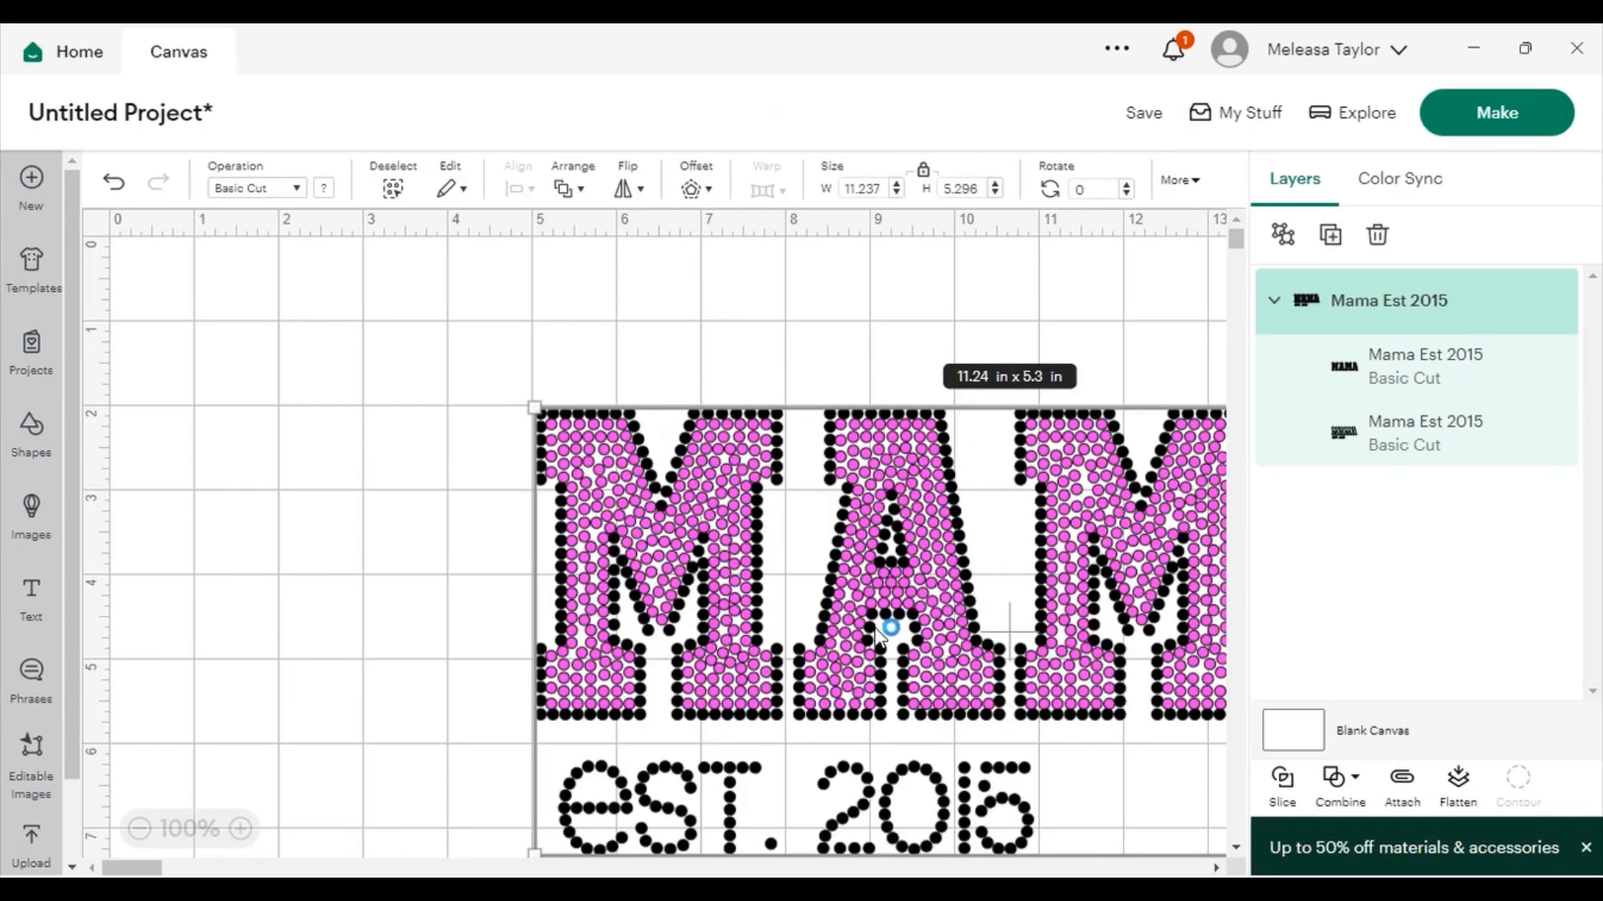
left_click_drag(875, 618, 532, 468)
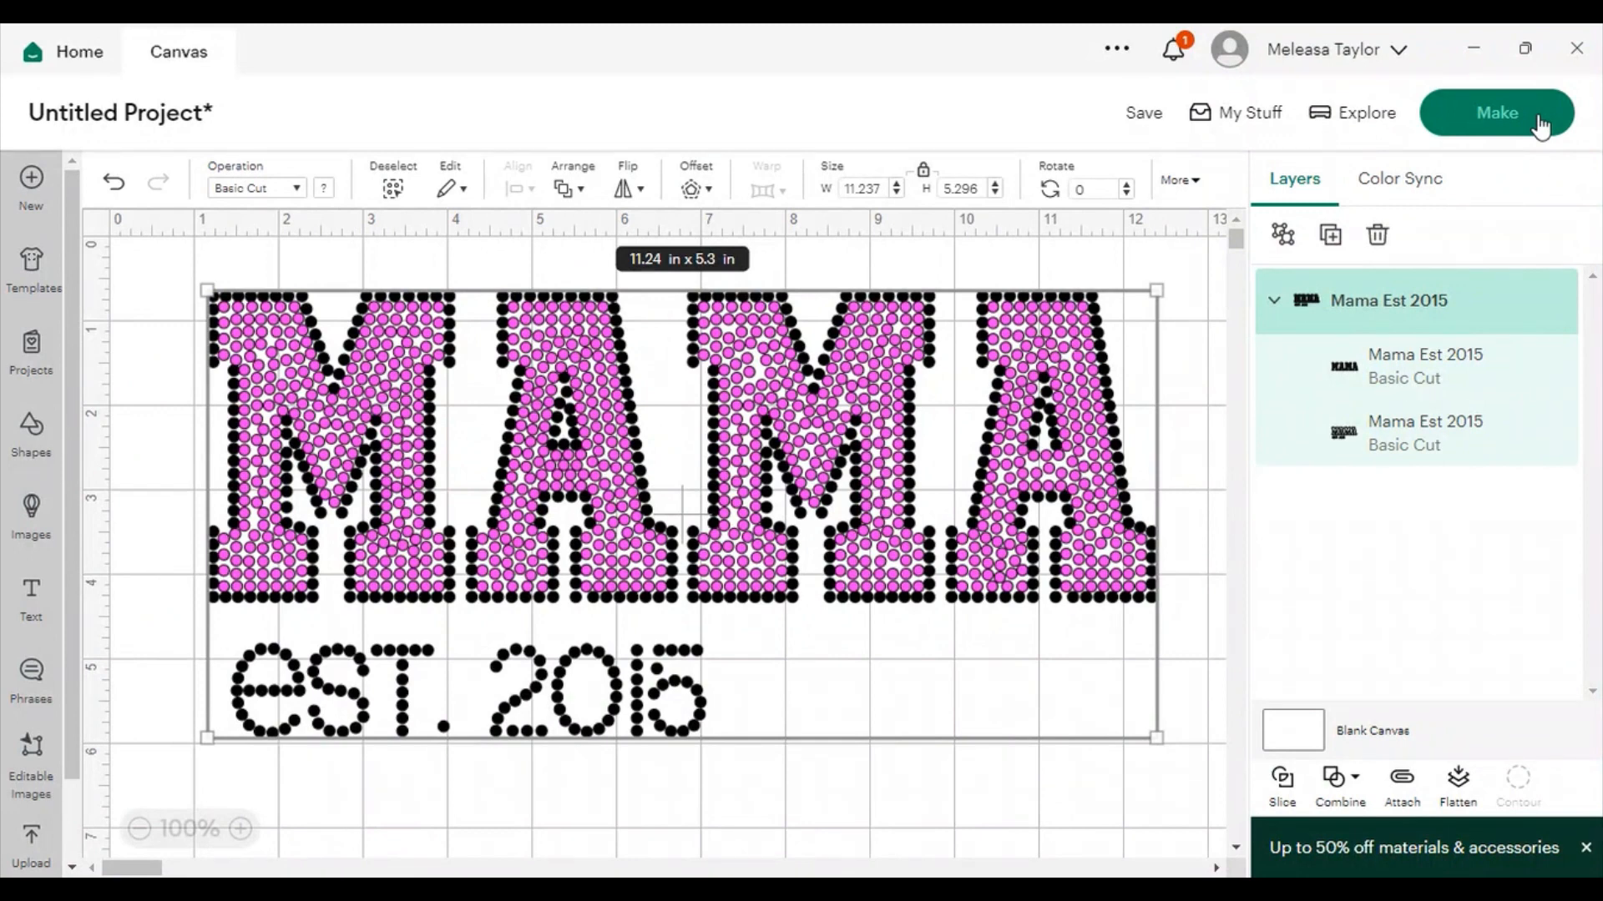
Step: Send the project to mat preparation and inspect the black stone layer's mat
left_click(1538, 119)
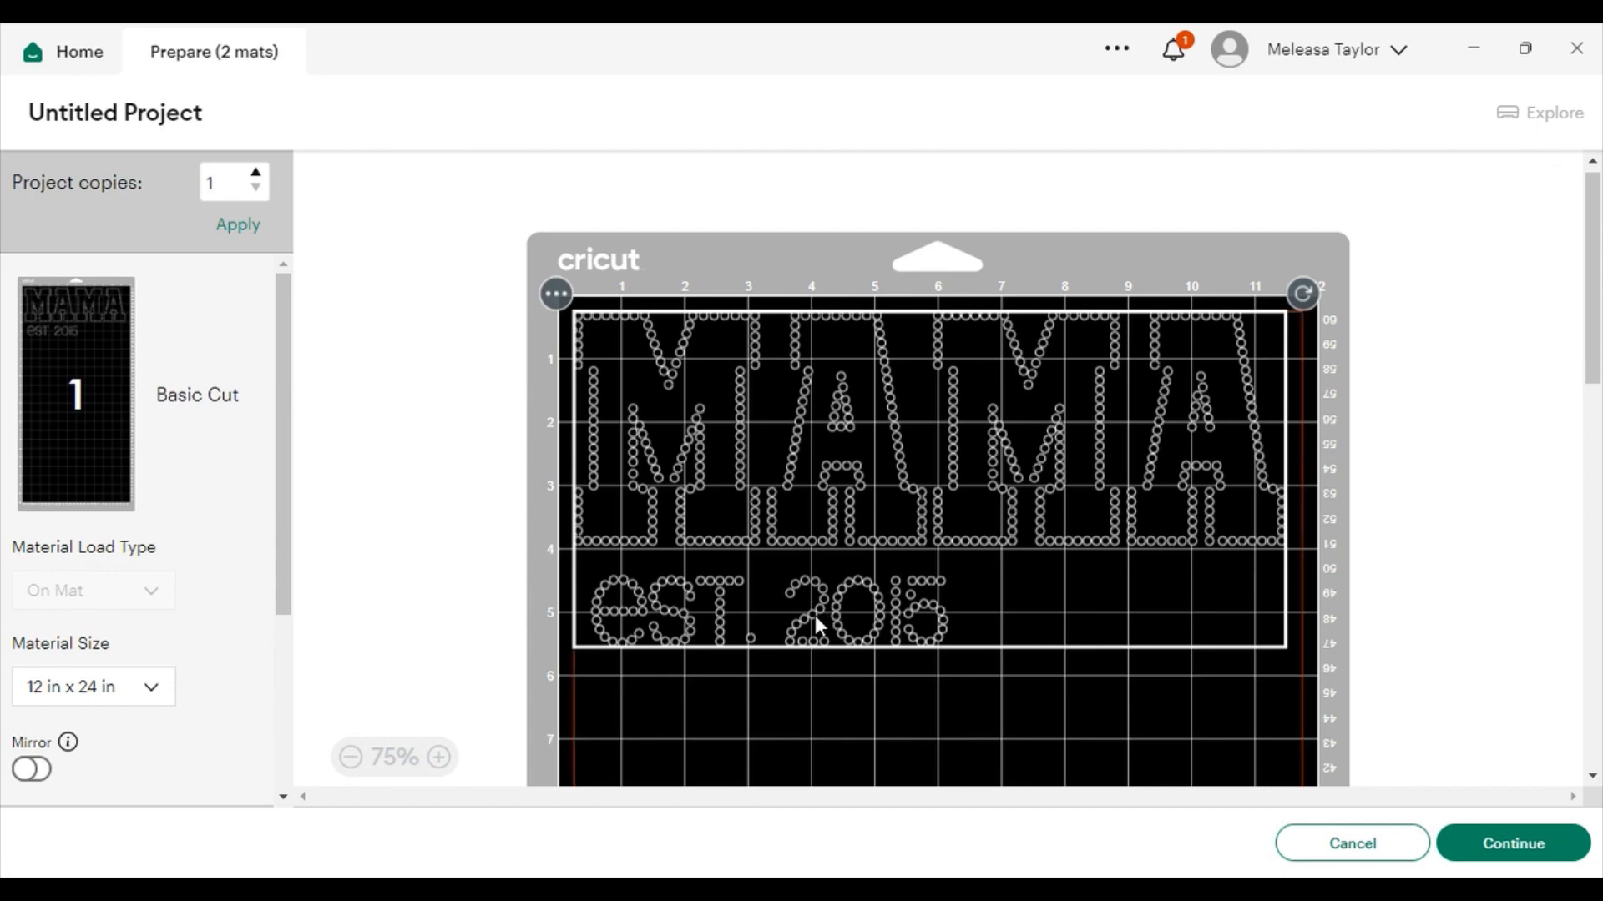
scroll(815, 614, "down", 10)
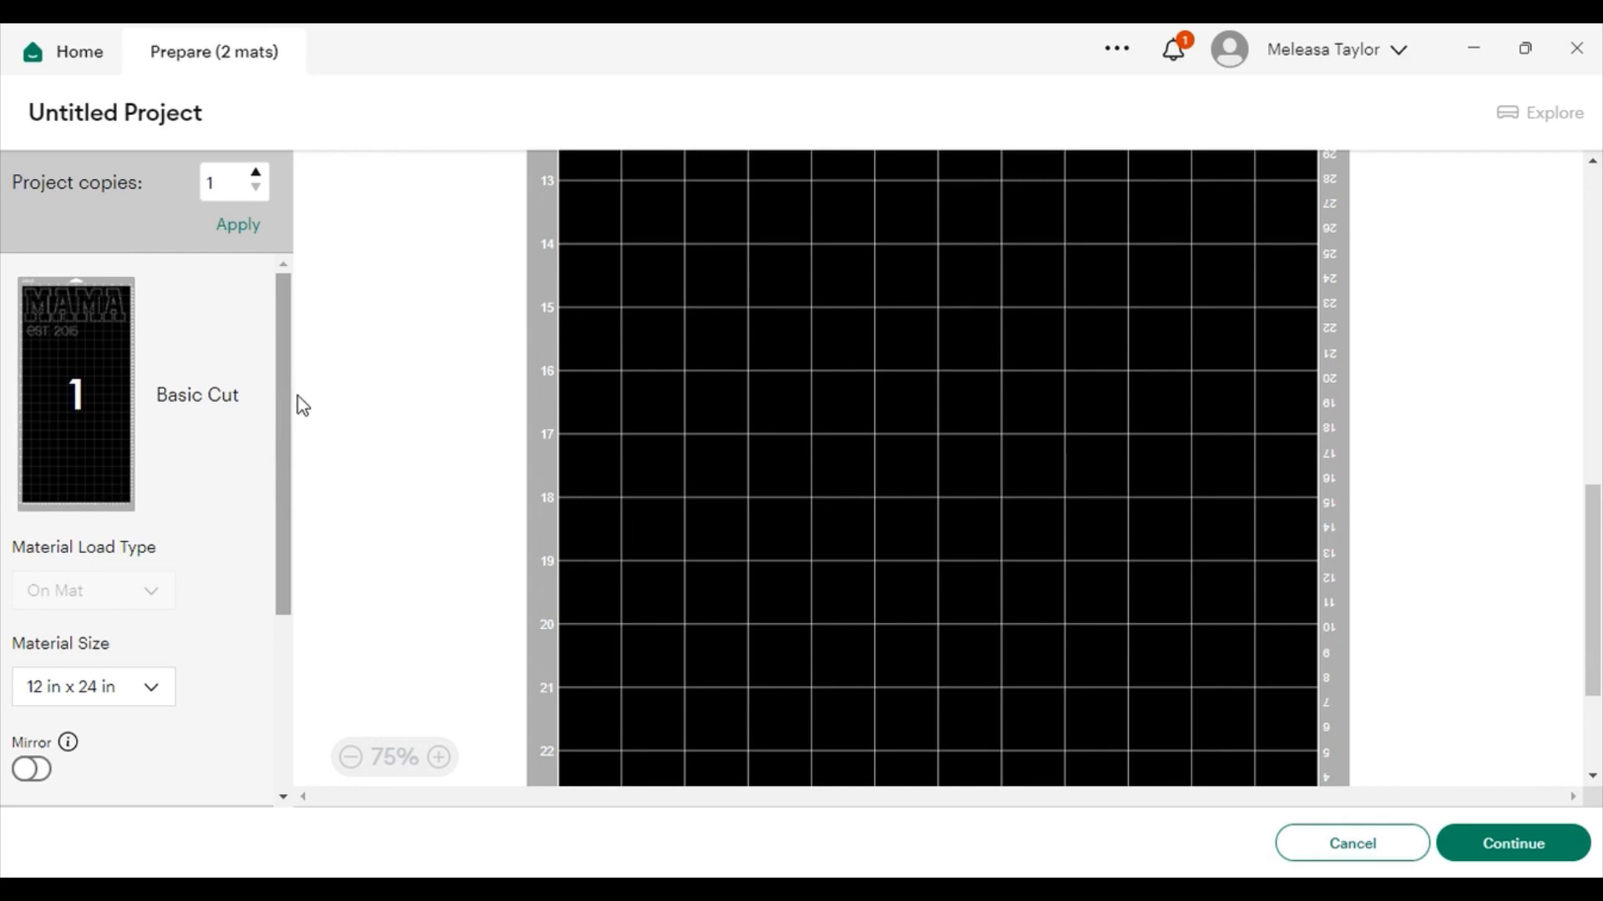
scroll(228, 483, "down", 2)
Step: Move the pink MAMA stone fill from mat 2 onto the black mat
left_click(67, 763)
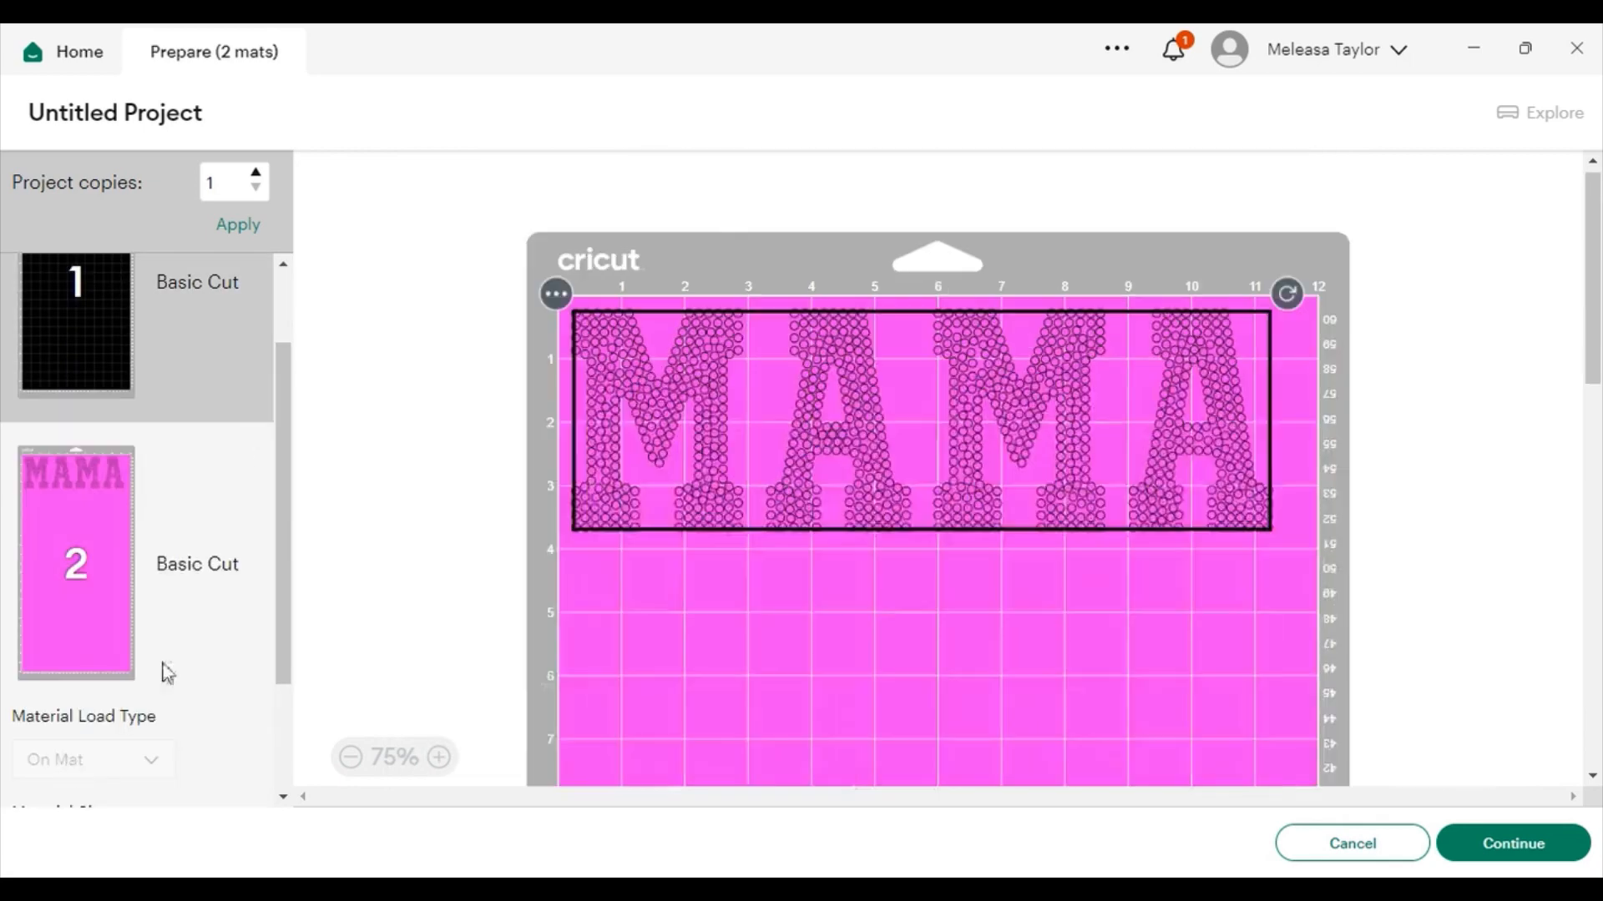
left_click(556, 295)
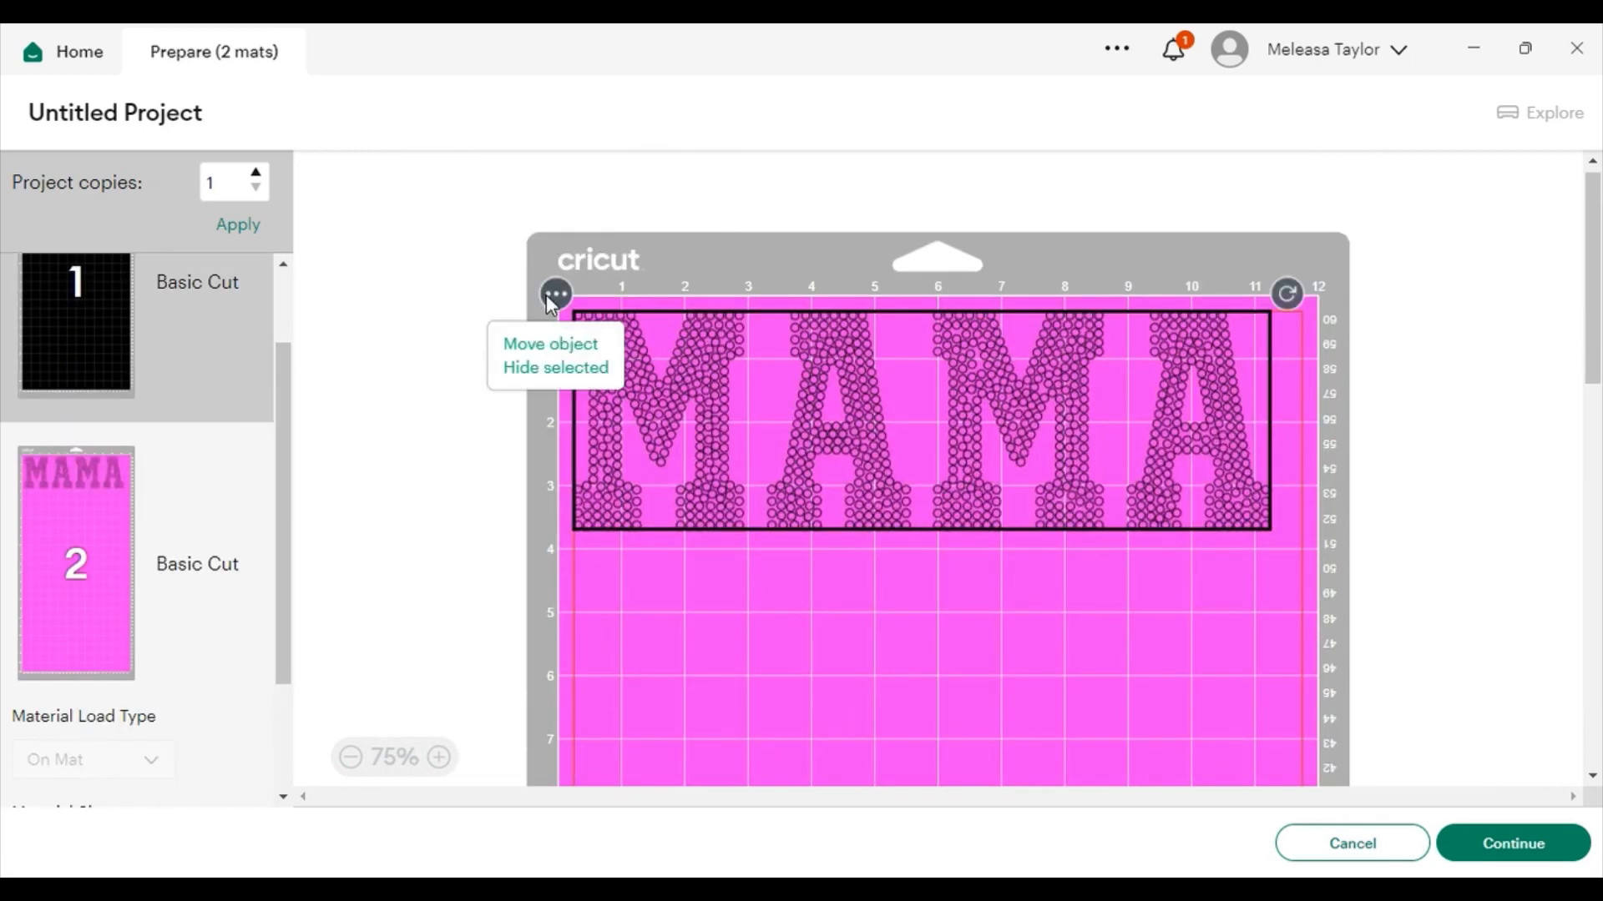
left_click(559, 346)
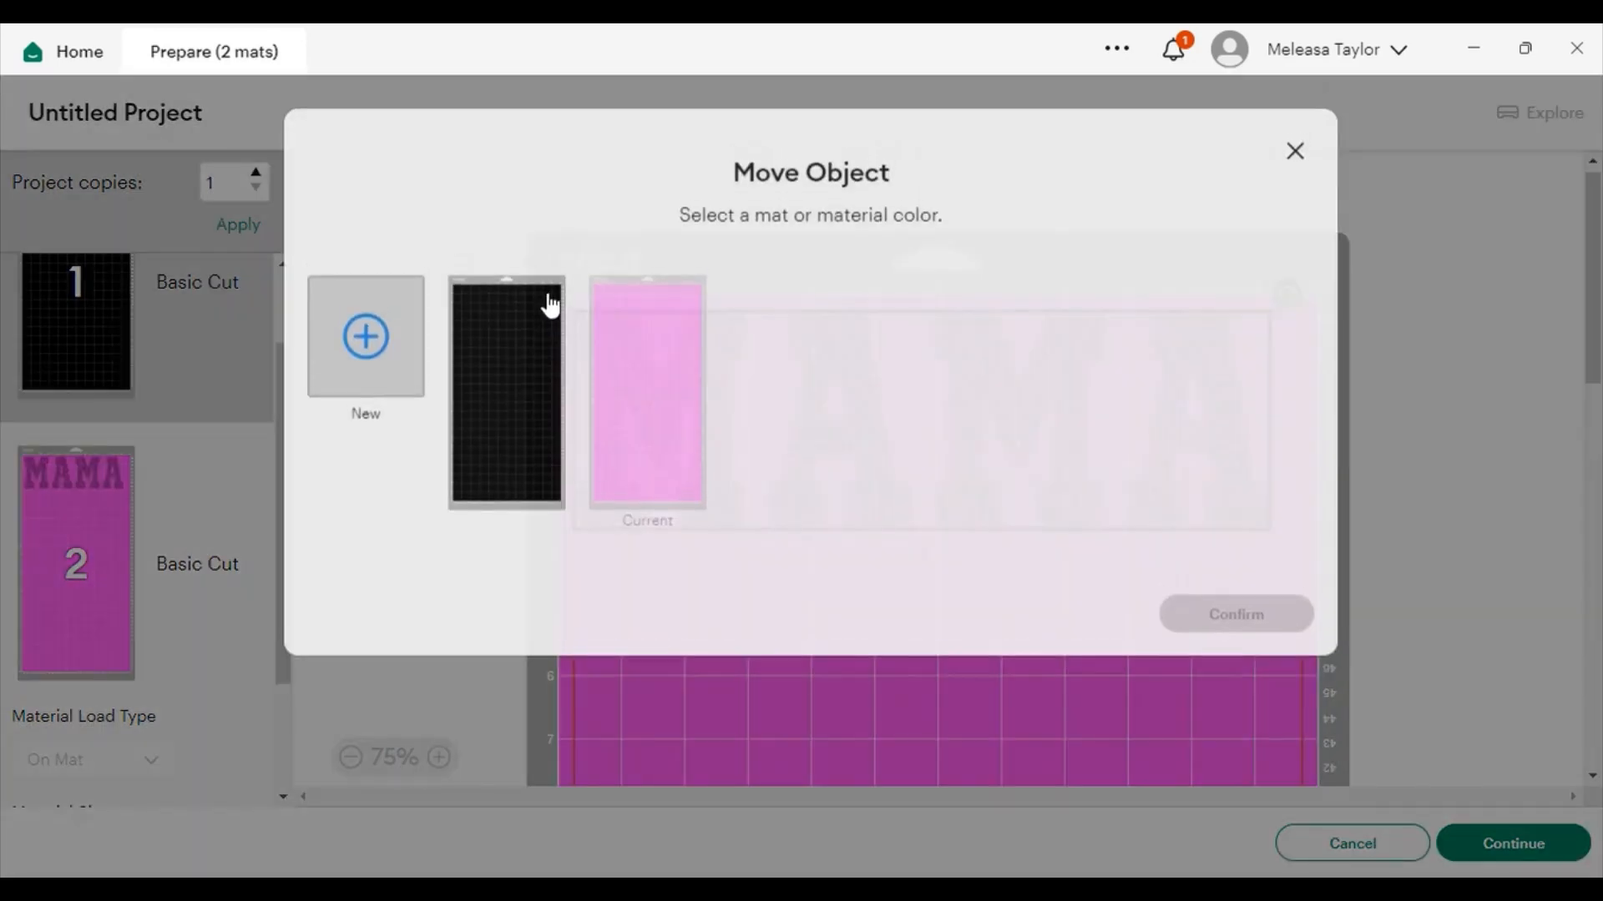
left_click(519, 370)
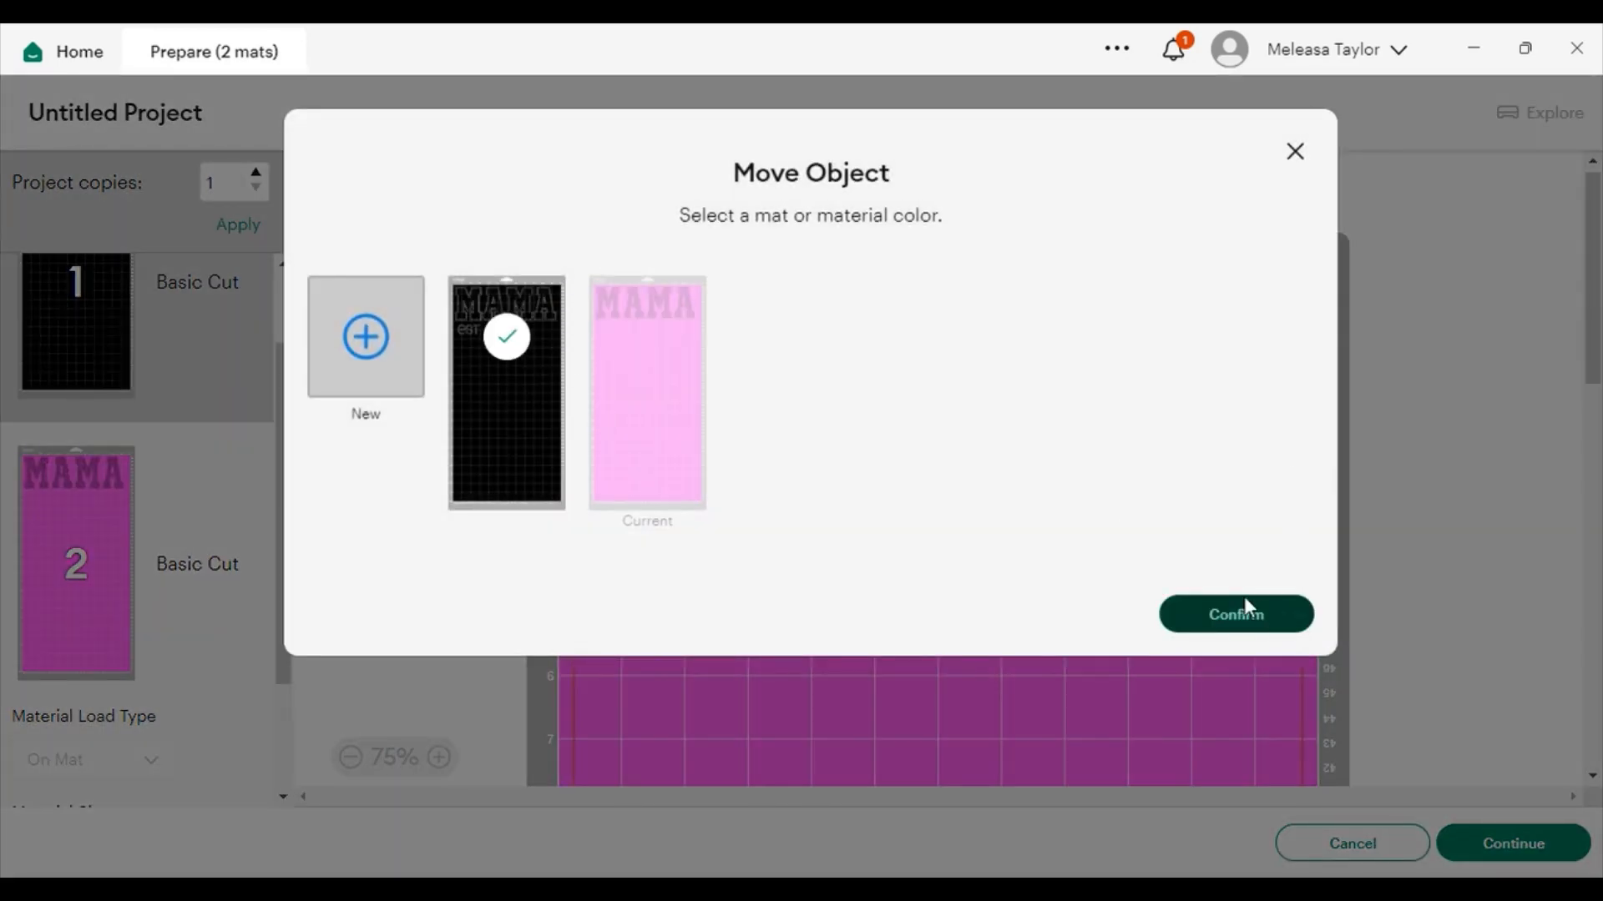
left_click(1243, 613)
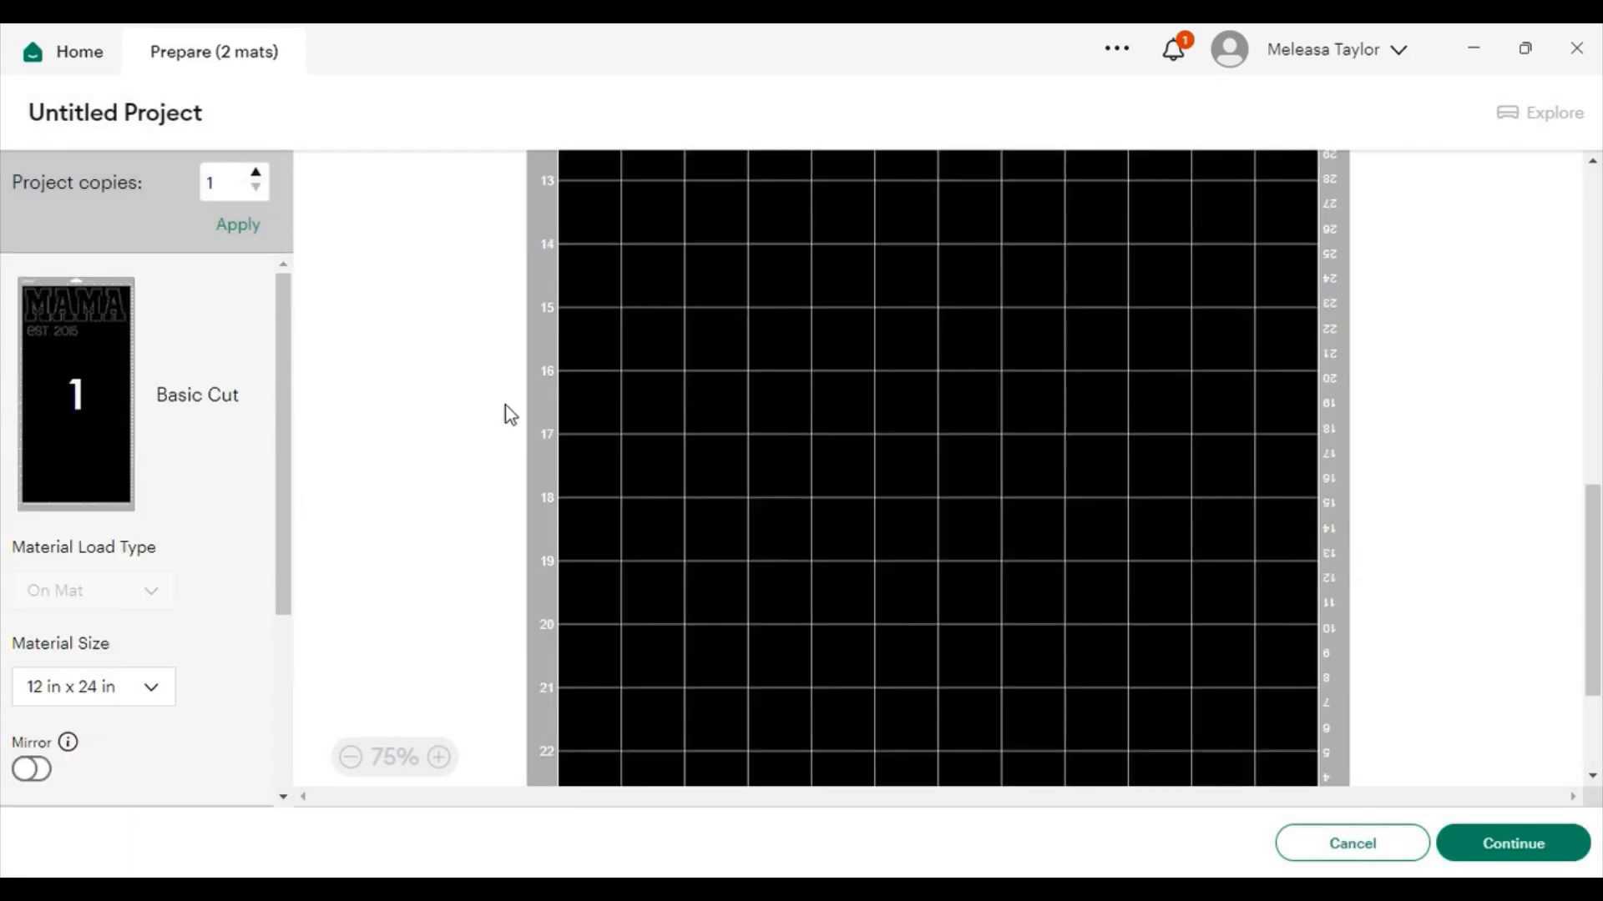
Step: Place the MAMA stone fill below the EST. 2015 text, starting at about 6 in down the mat
scroll(778, 453, "up", 10)
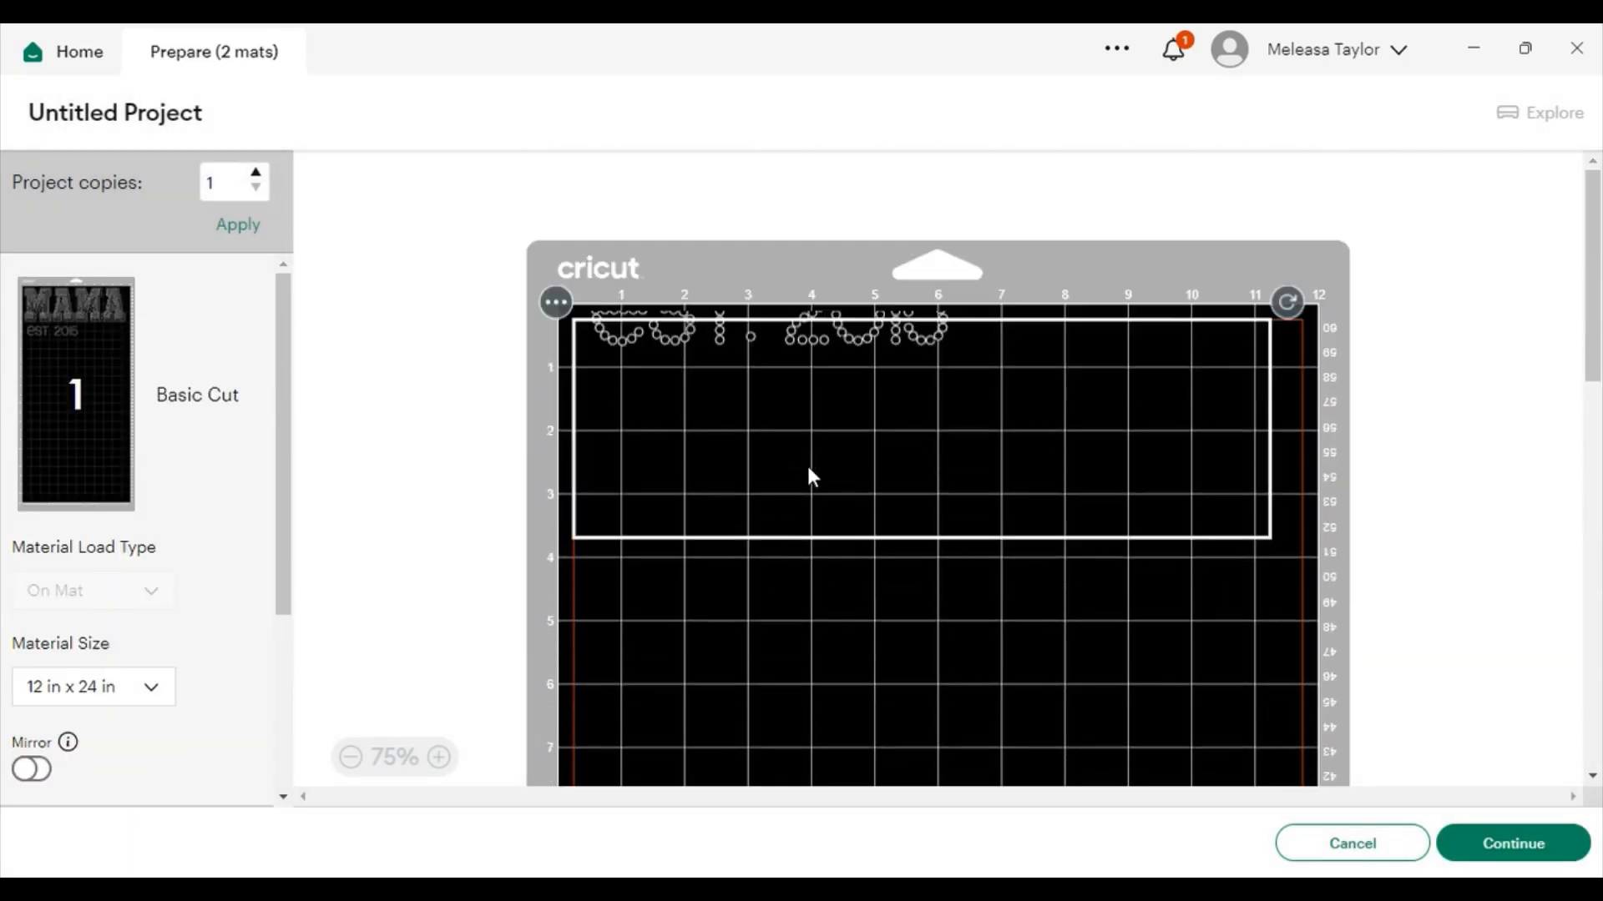
left_click_drag(838, 459, 845, 826)
scroll(908, 496, "down", 7)
scroll(909, 494, "up", 2)
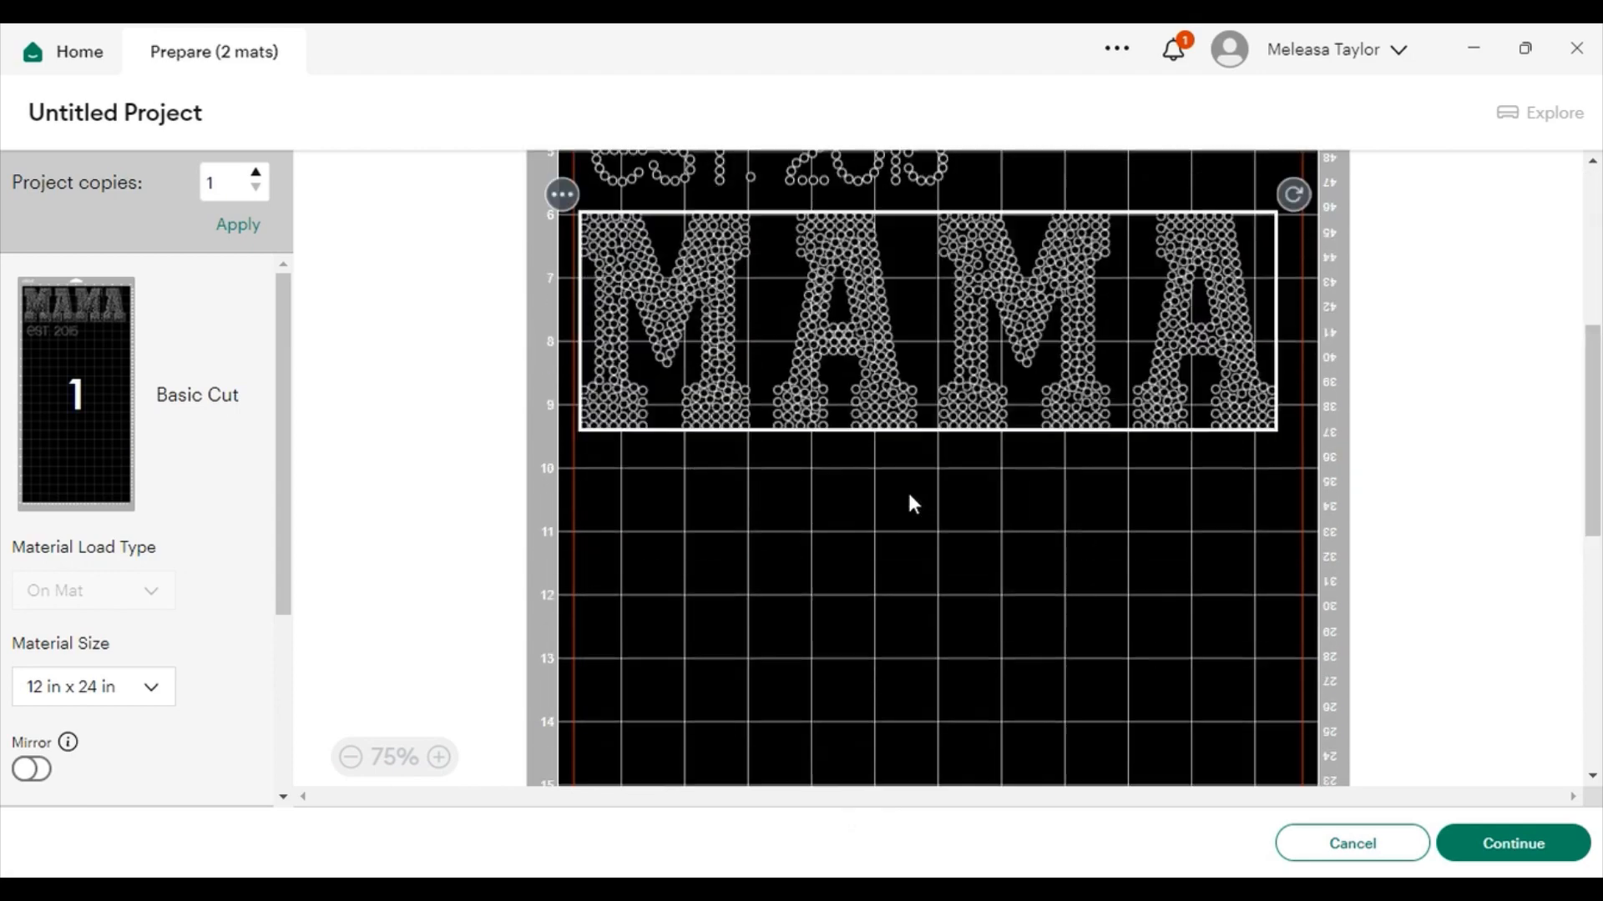
left_click(907, 492)
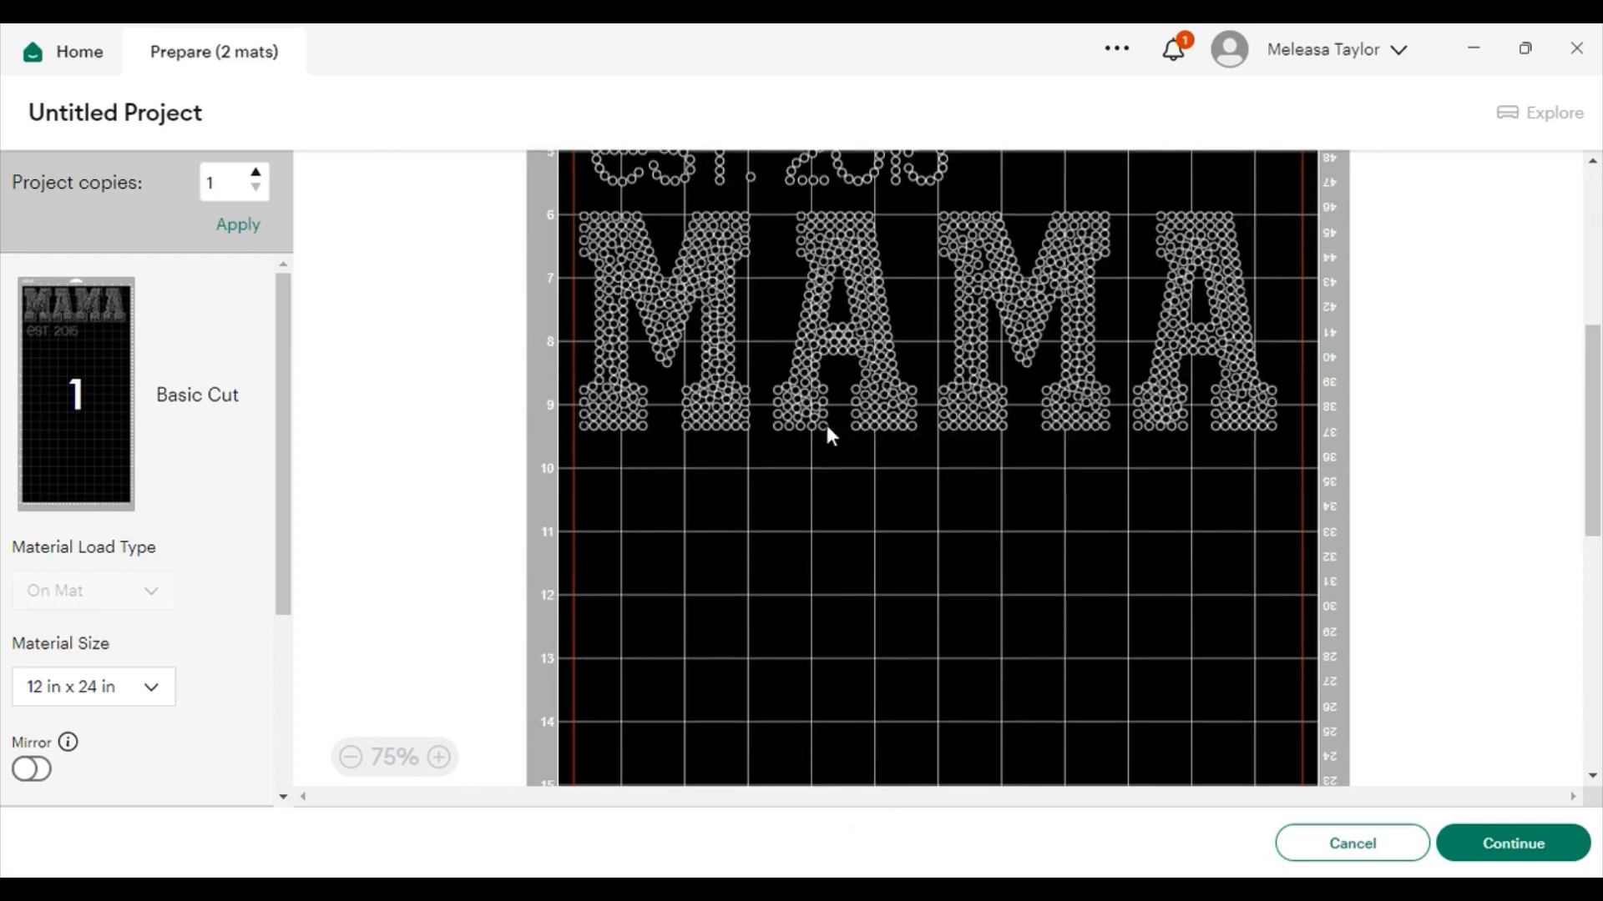
Step: Check the spacing between the two layouts on the combined mat and continue to the cutting stage
left_click(1068, 327)
scroll(1127, 359, "up", 5)
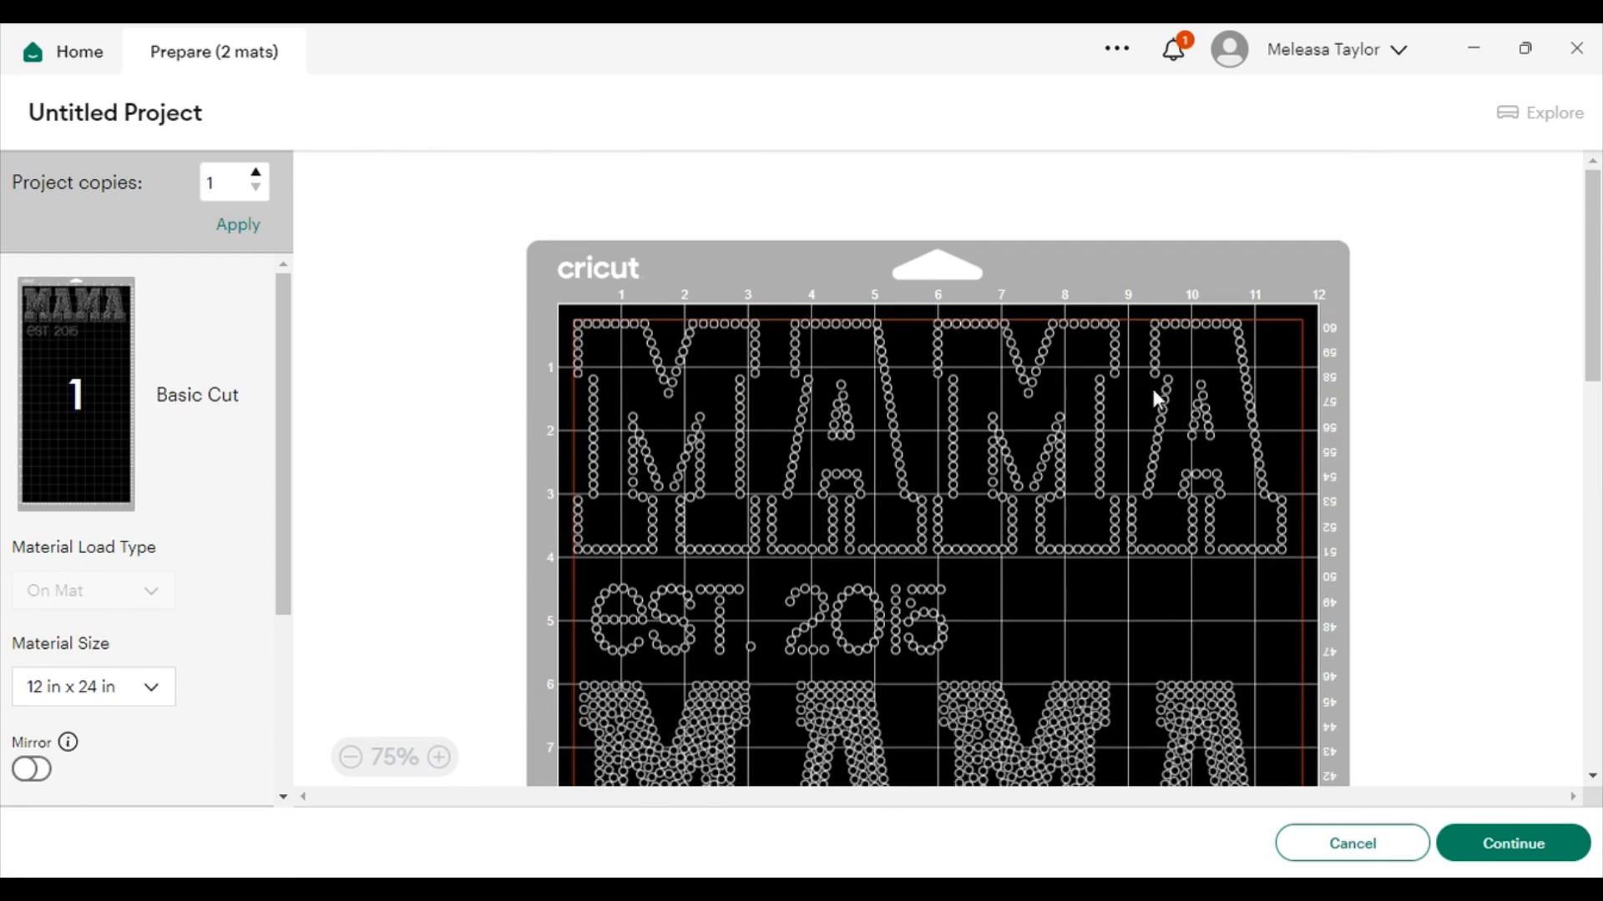
scroll(1159, 452, "down", 2)
scroll(1157, 448, "down", 3)
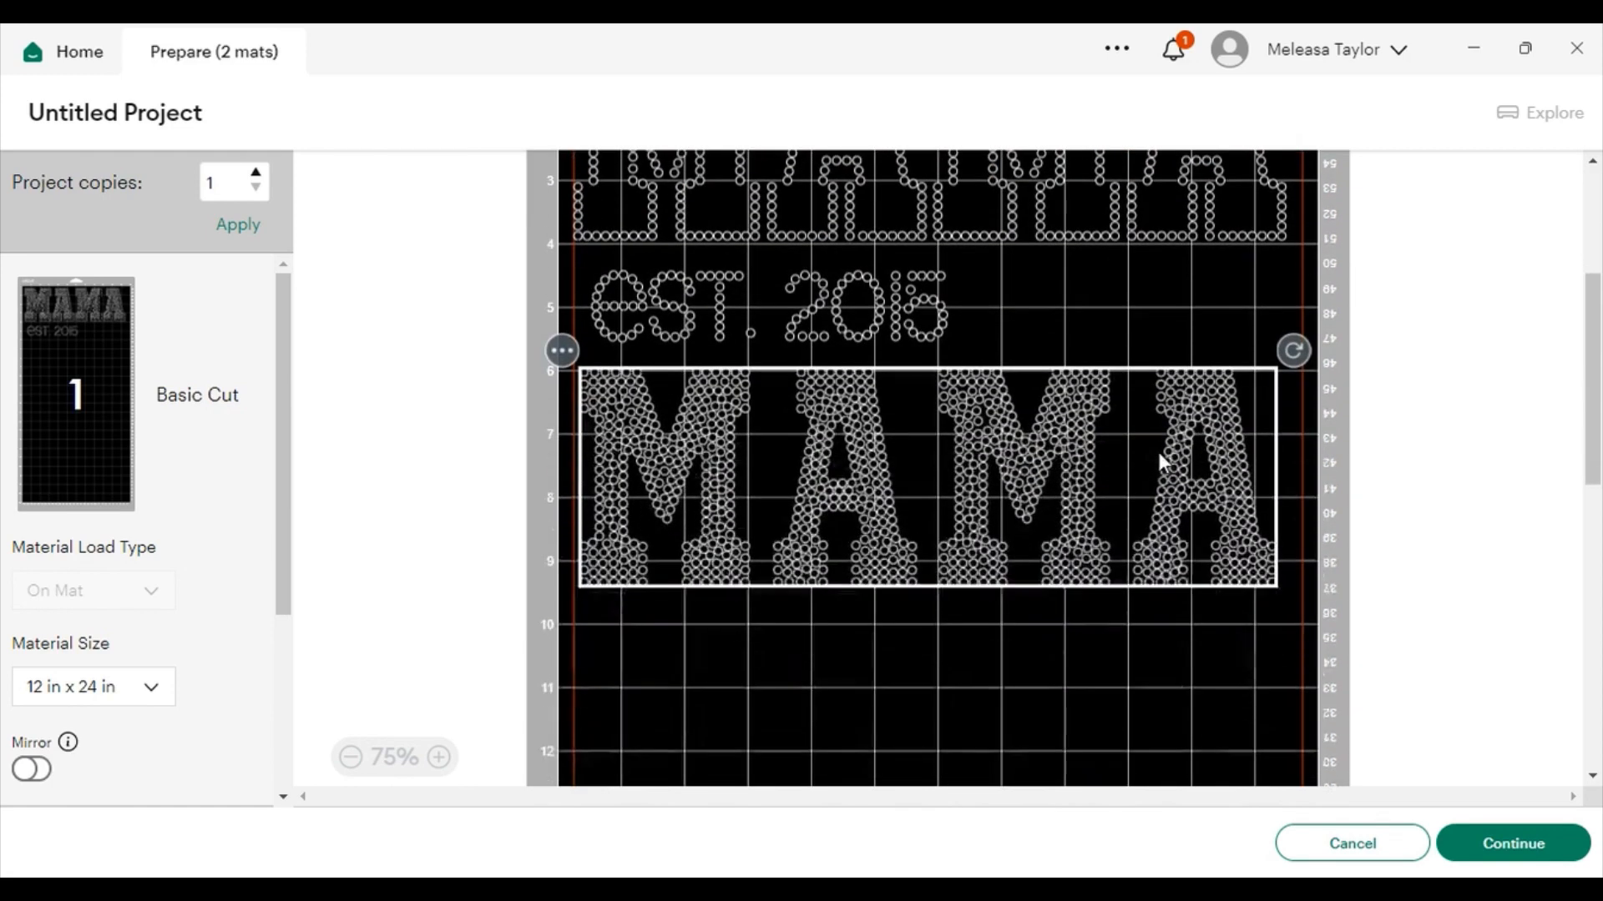
left_click(1473, 831)
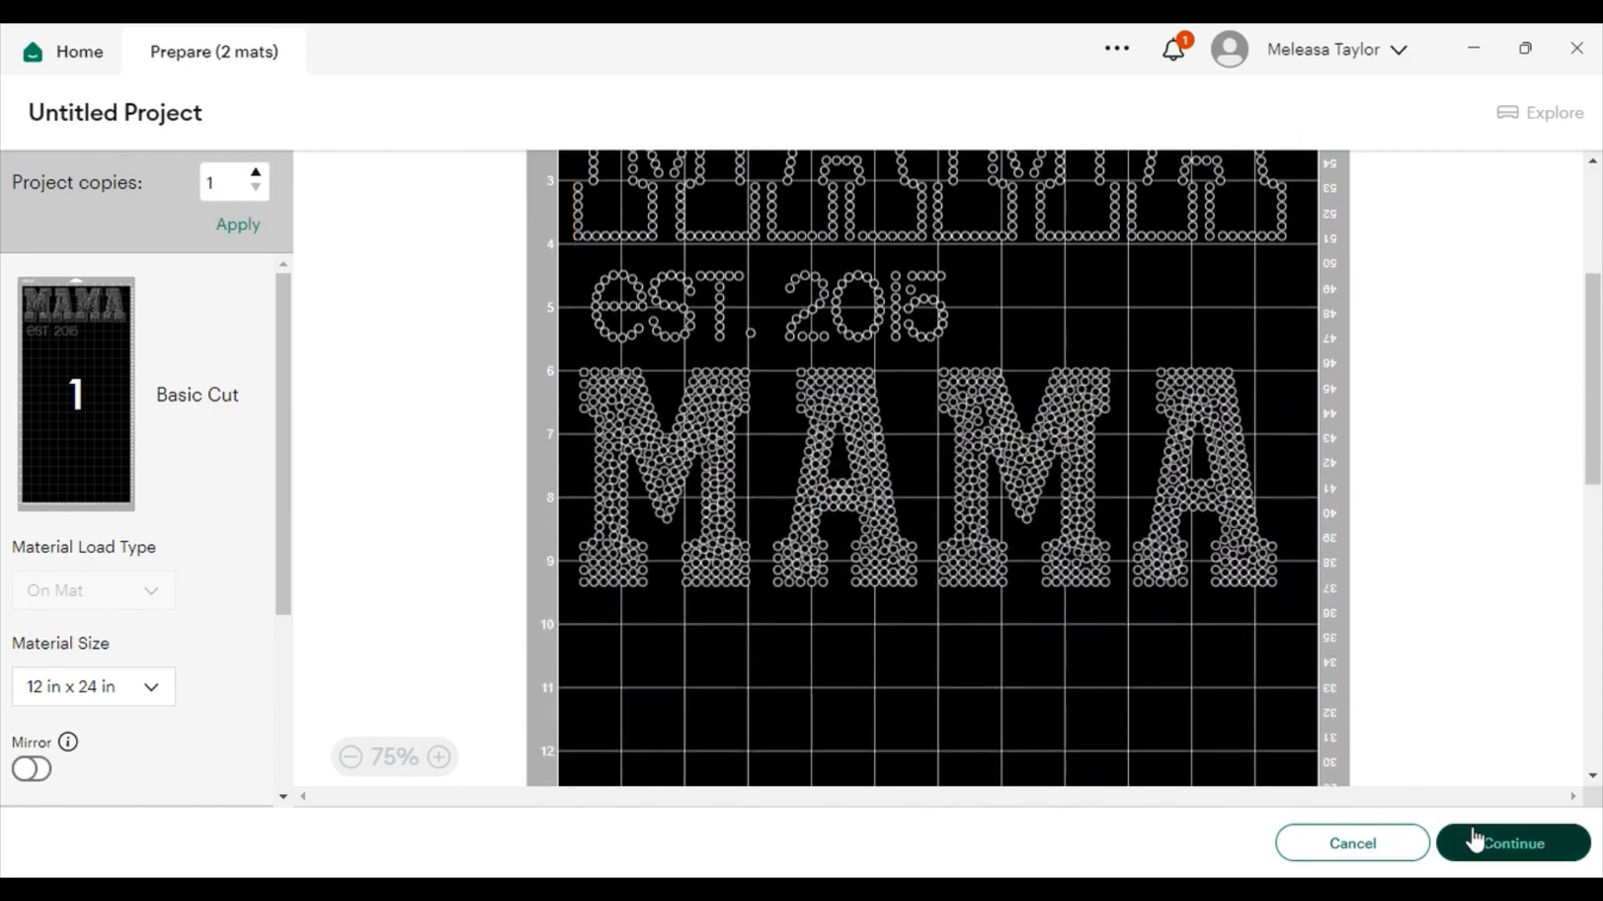